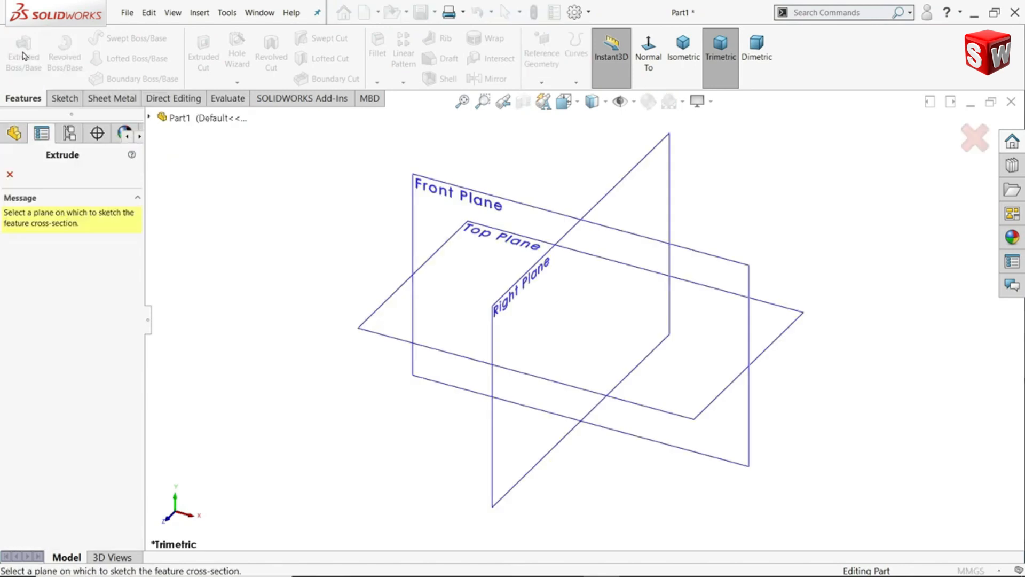
# On the Front Plane, sketch two concentric circles centred on the origin with radii of about 51 mm and 27 mm.
pyautogui.click(448, 194)
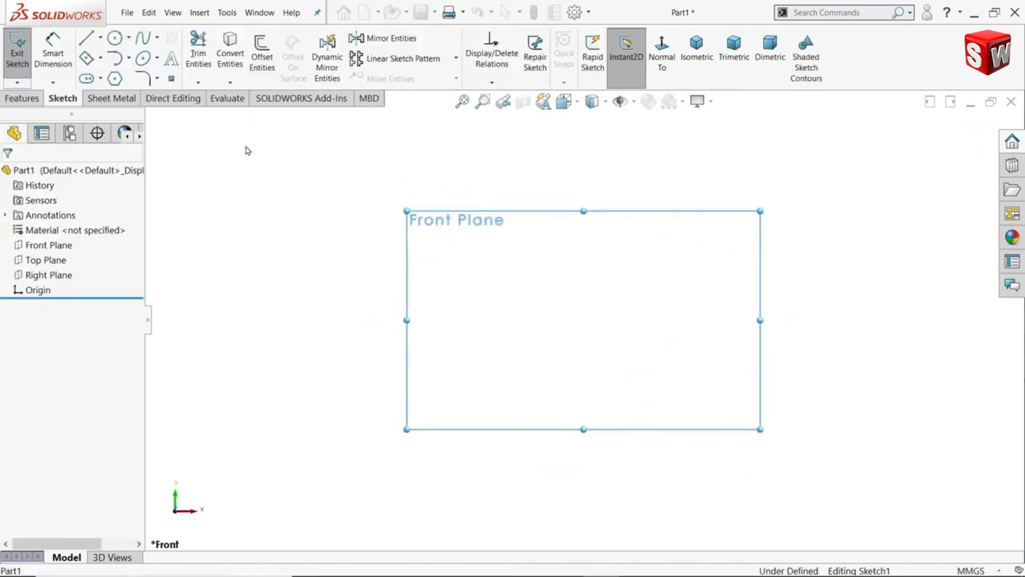
pyautogui.click(113, 39)
pyautogui.moveTo(584, 320); pyautogui.dragTo(597, 224)
pyautogui.moveTo(584, 320); pyautogui.dragTo(593, 266)
pyautogui.scroll(-2, 606, 321)
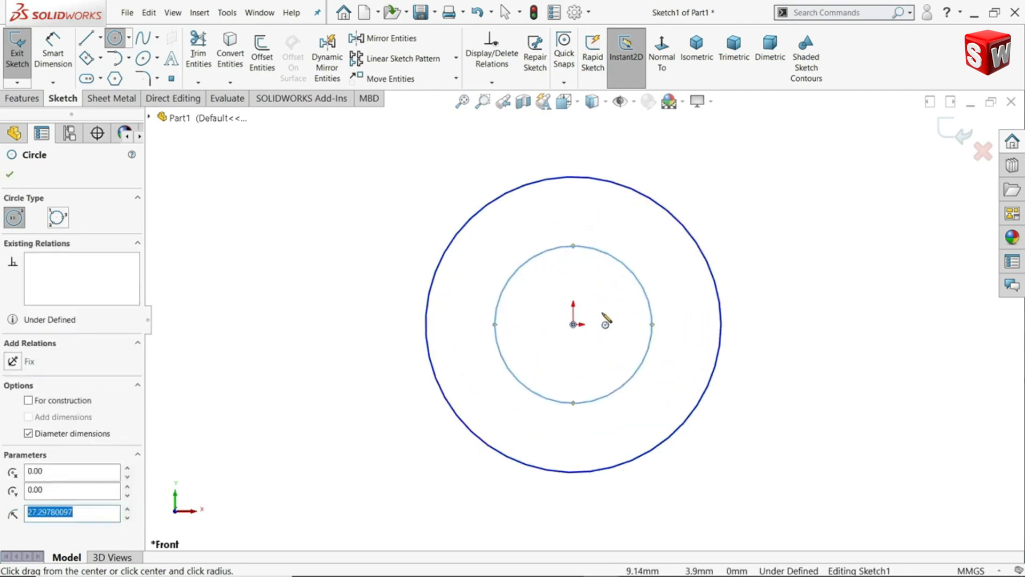
# Draw a horizontal line as a chord across the upper part of the outer circle, above the inner circle.
pyautogui.click(84, 40)
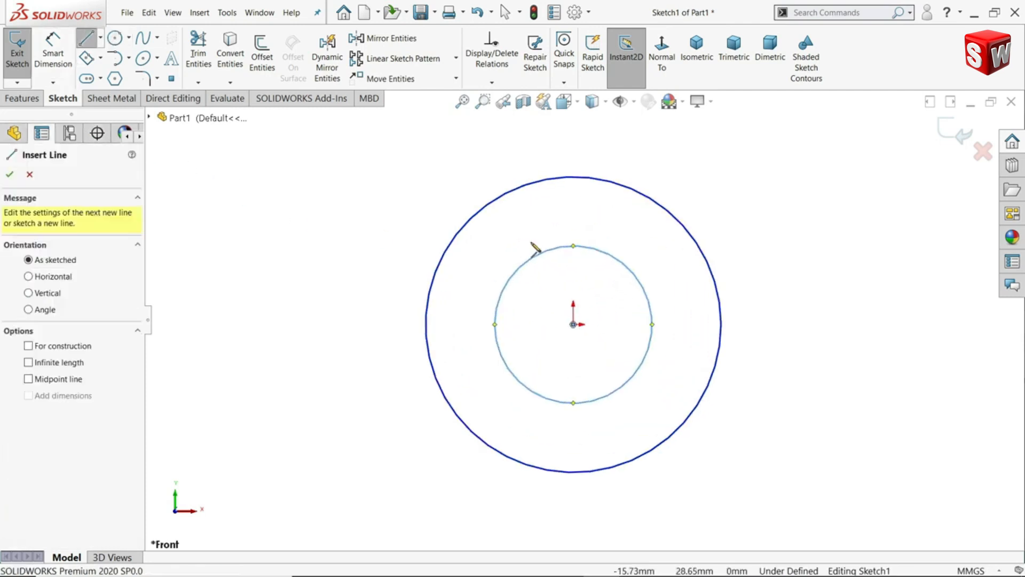
pyautogui.click(497, 198)
pyautogui.click(649, 197)
pyautogui.rightClick(701, 173)
pyautogui.click(710, 180)
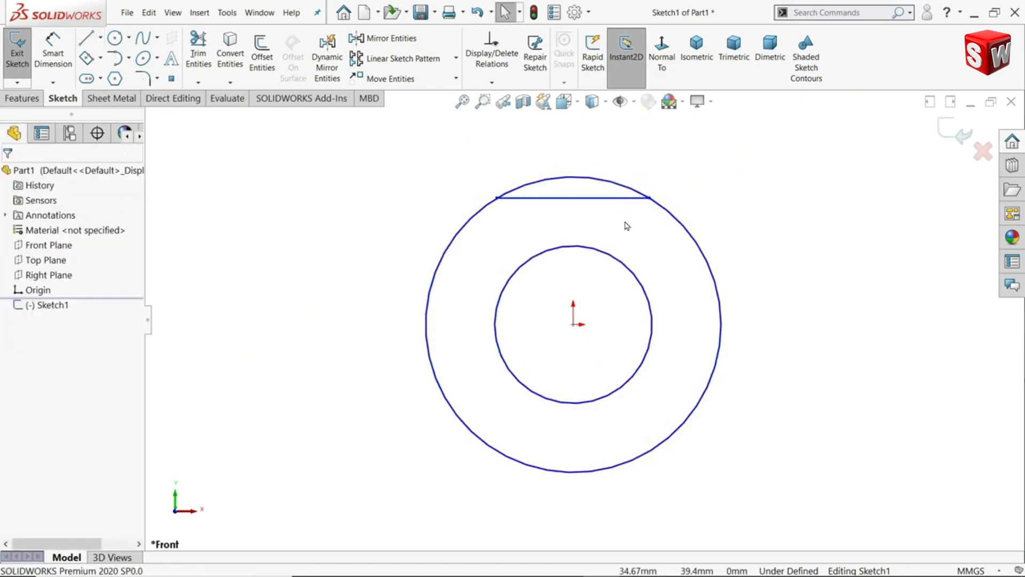
pyautogui.click(582, 198)
pyautogui.click(481, 286)
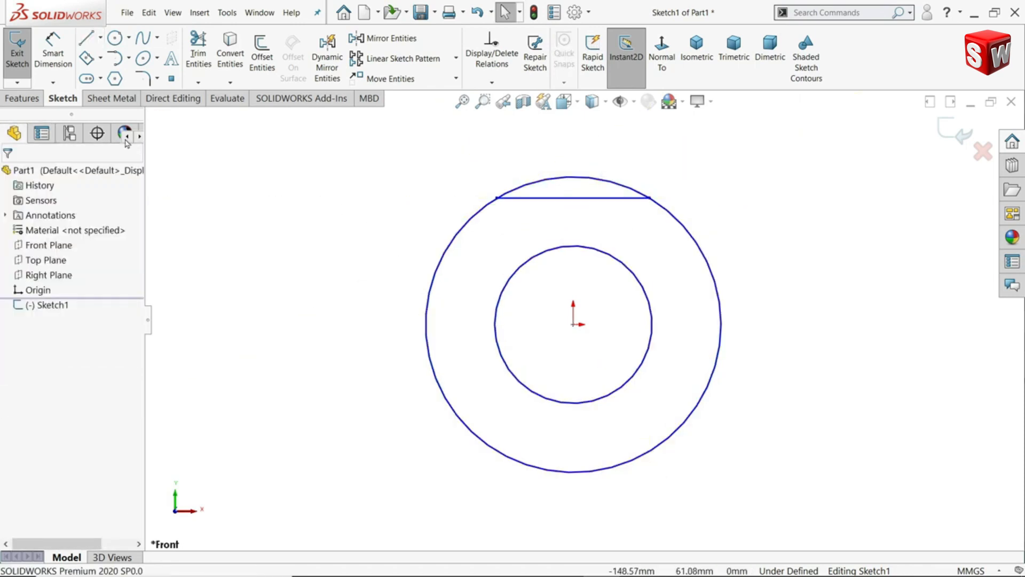
# Power trim the arc of the outer circle that lies above the horizontal chord.
pyautogui.click(53, 66)
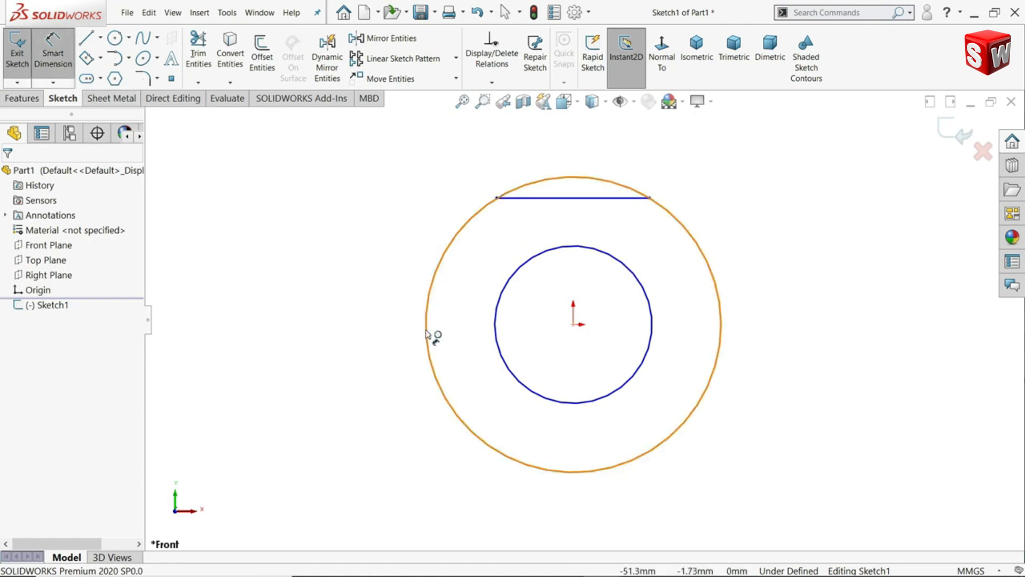
pyautogui.click(201, 63)
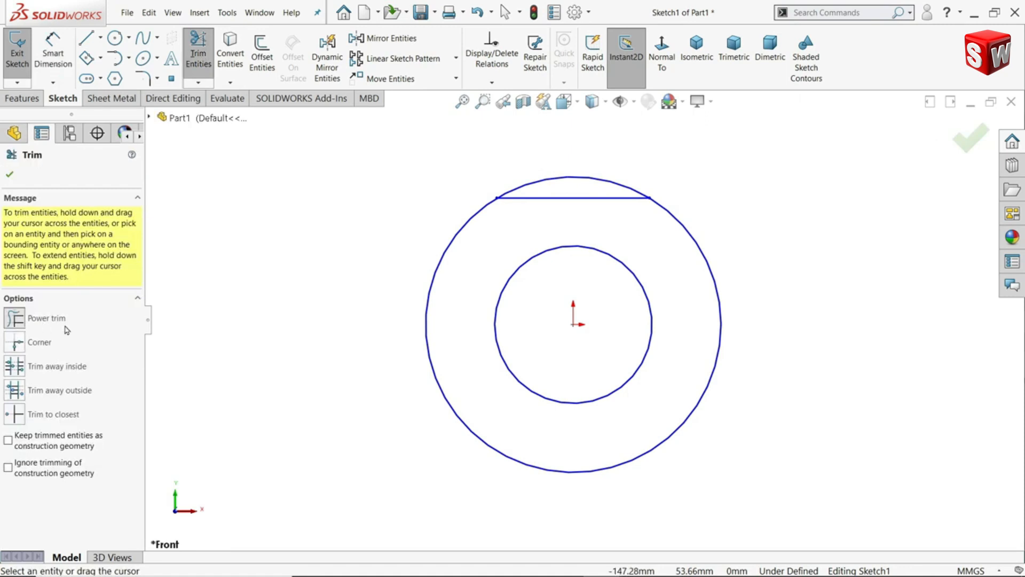
pyautogui.moveTo(536, 180); pyautogui.dragTo(546, 188)
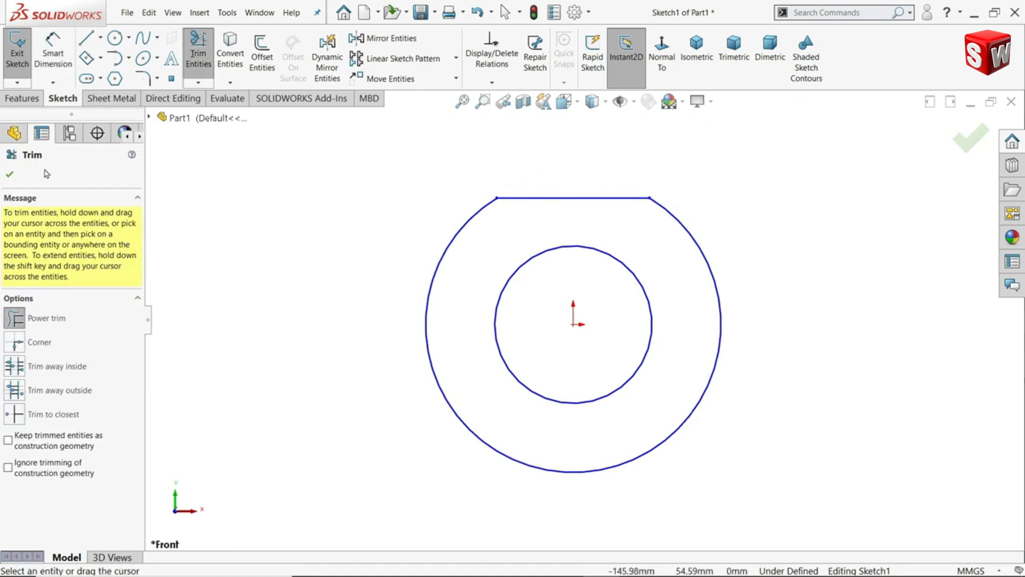
pyautogui.click(9, 175)
# Dimension the outer arc with a radius of 25 mm.
pyautogui.click(63, 59)
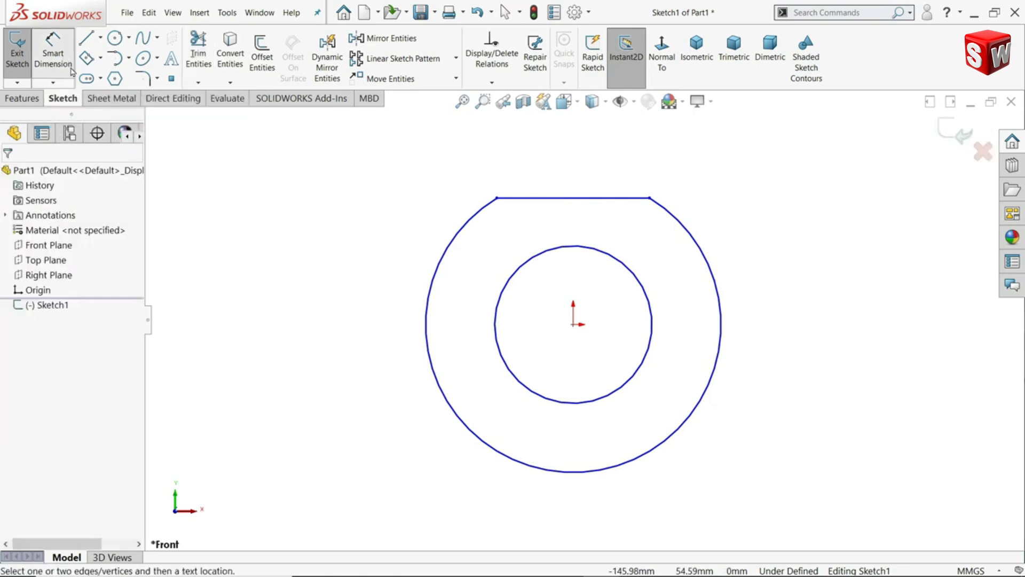
pyautogui.click(431, 369)
pyautogui.click(353, 367)
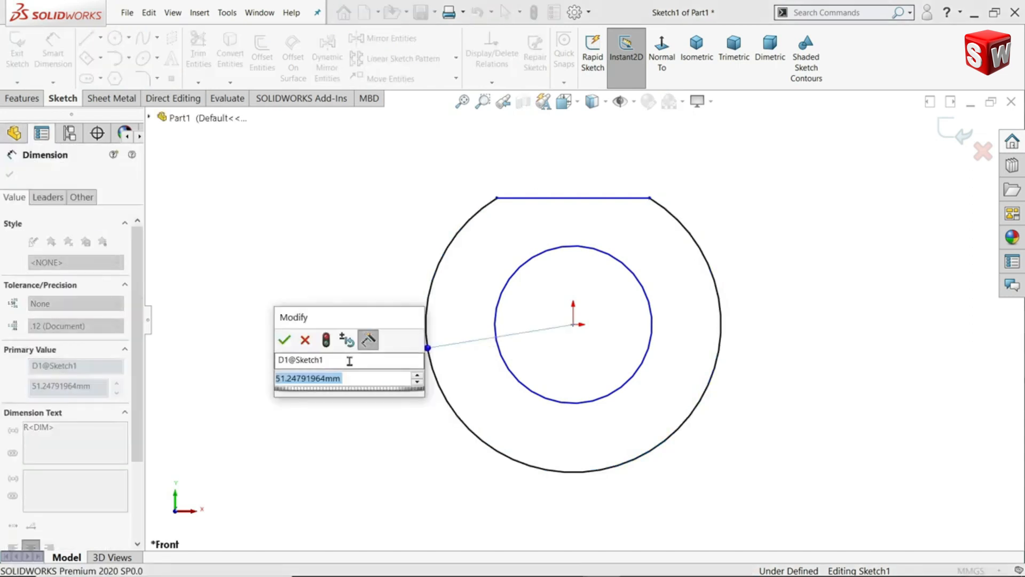
pyautogui.write('25')
pyautogui.click(285, 341)
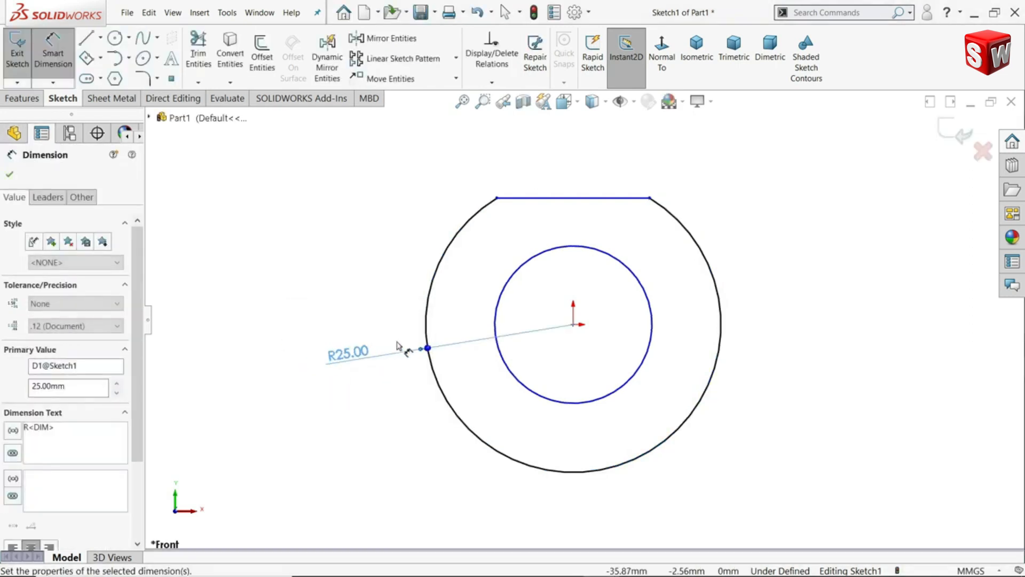
# Dimension the inner circle with a diameter of 20 mm.
pyautogui.click(658, 335)
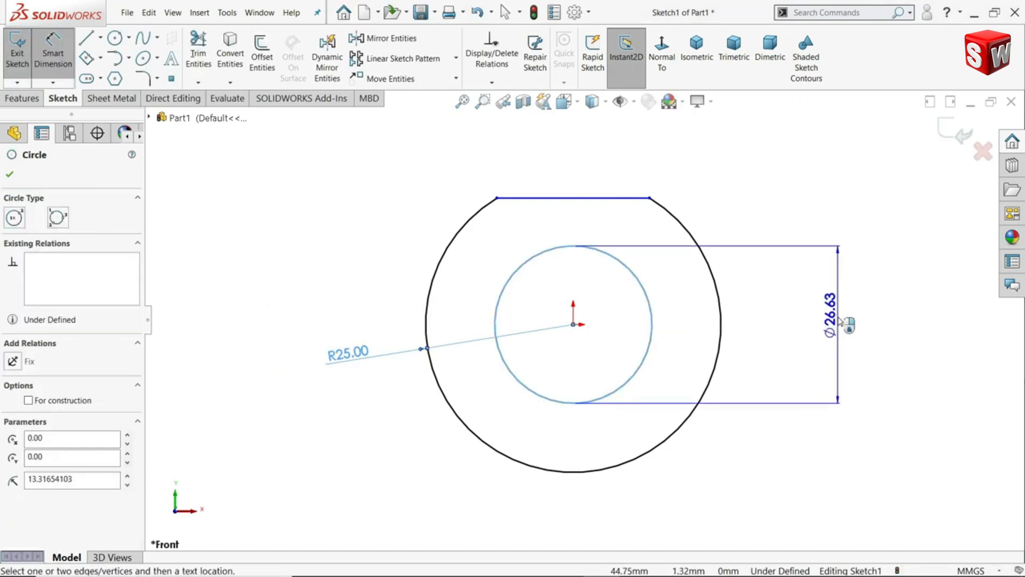
pyautogui.click(797, 335)
pyautogui.write('20')
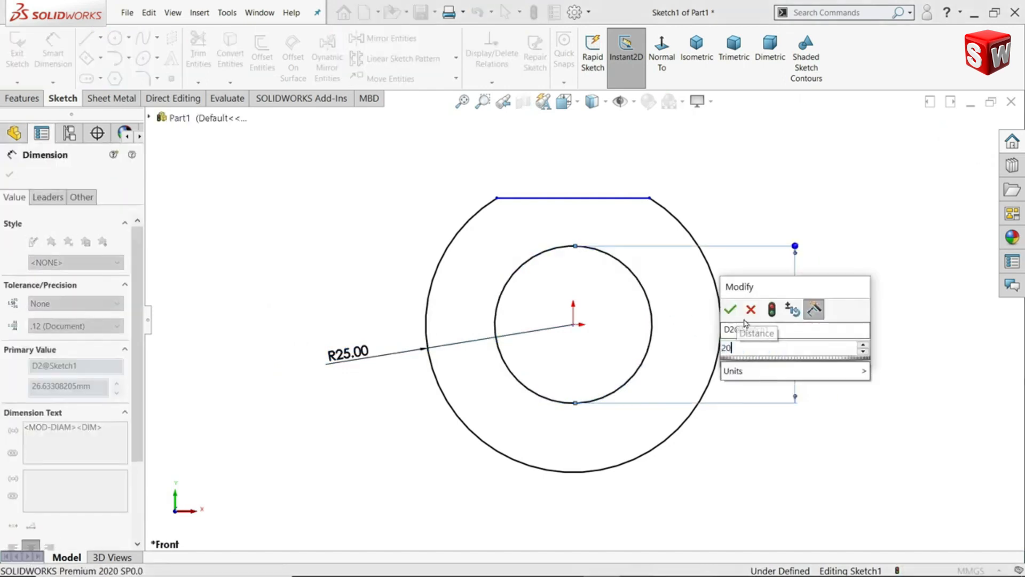
pyautogui.click(729, 306)
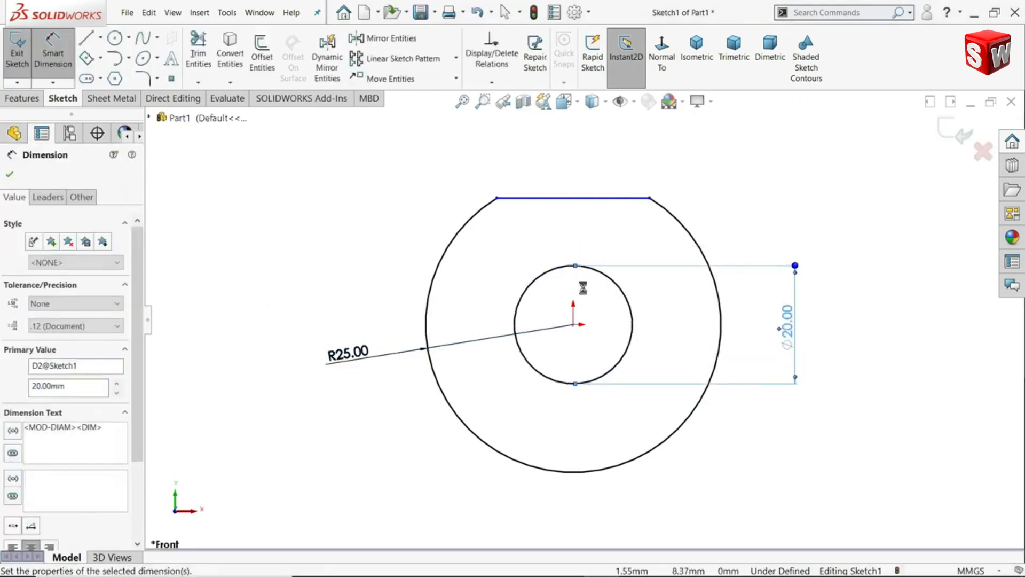
# Dimension the distance from the origin to the horizontal top line as 18 mm.
pyautogui.click(574, 325)
pyautogui.click(581, 201)
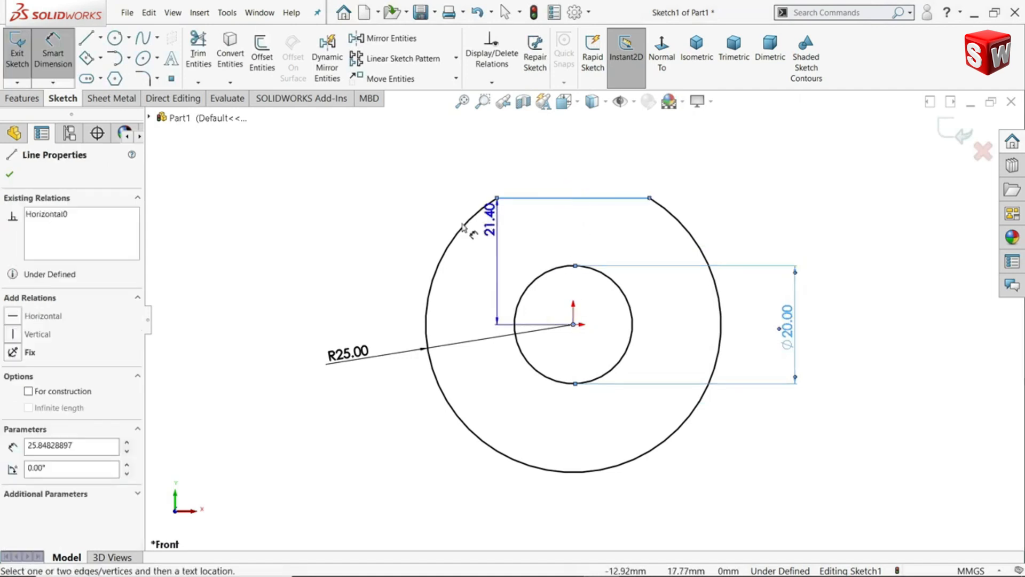
pyautogui.click(355, 243)
pyautogui.write('18')
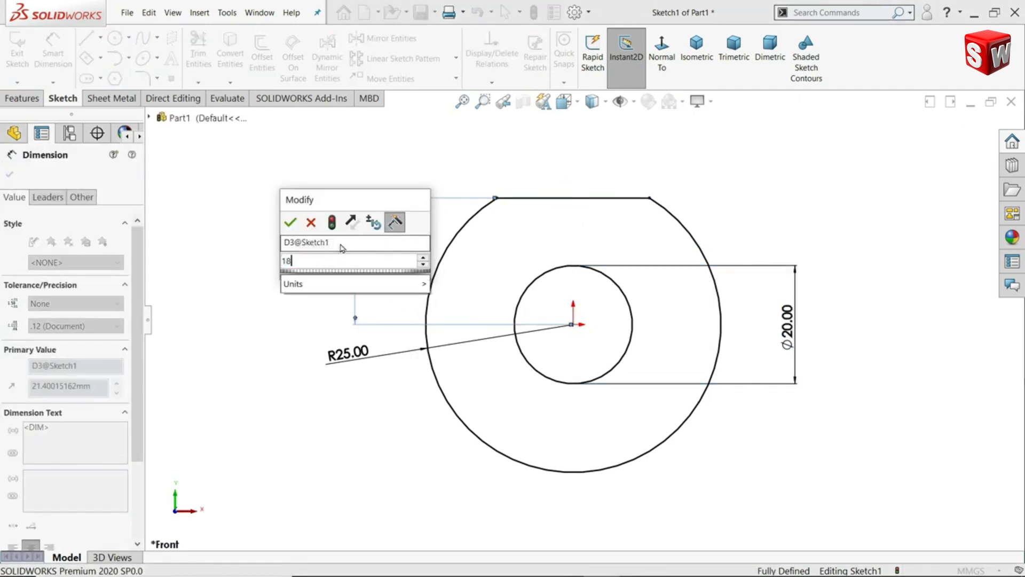
pyautogui.press('Return')
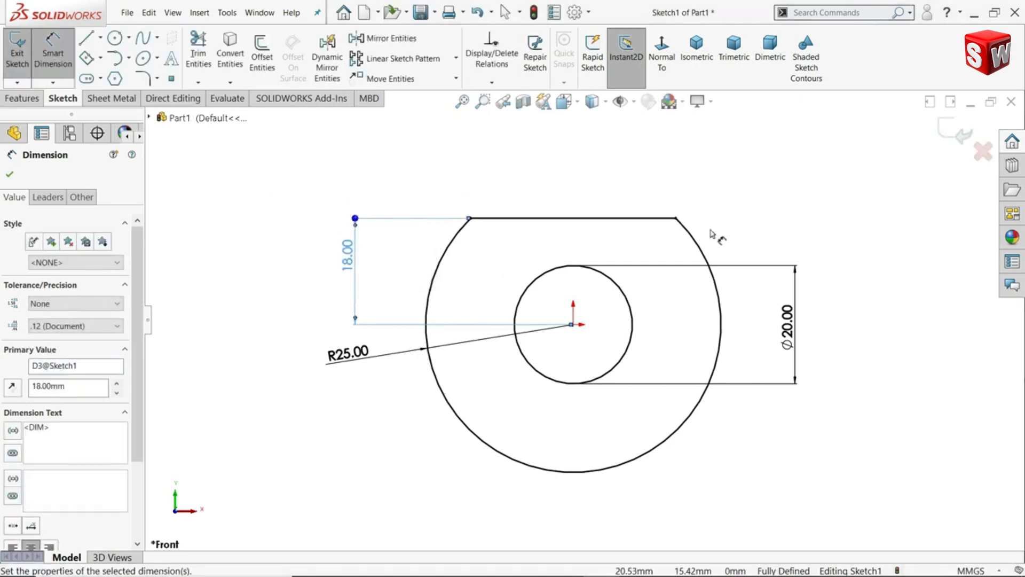
# Finish the sketch and extrude the flat-topped ring profile 60 mm as a blind boss, keeping the default forward direction.
pyautogui.click(963, 139)
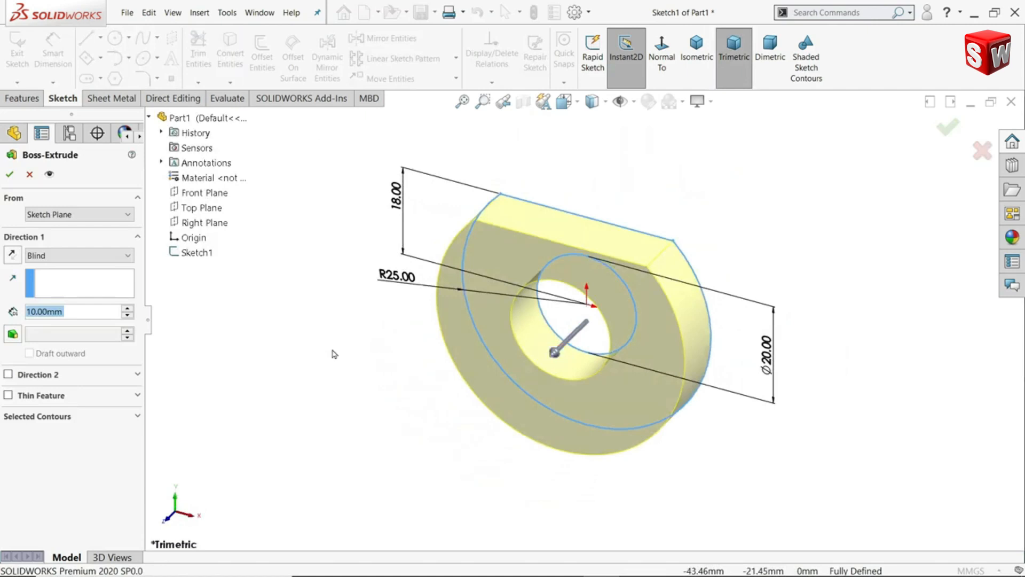
pyautogui.write('60')
pyautogui.press('Return')
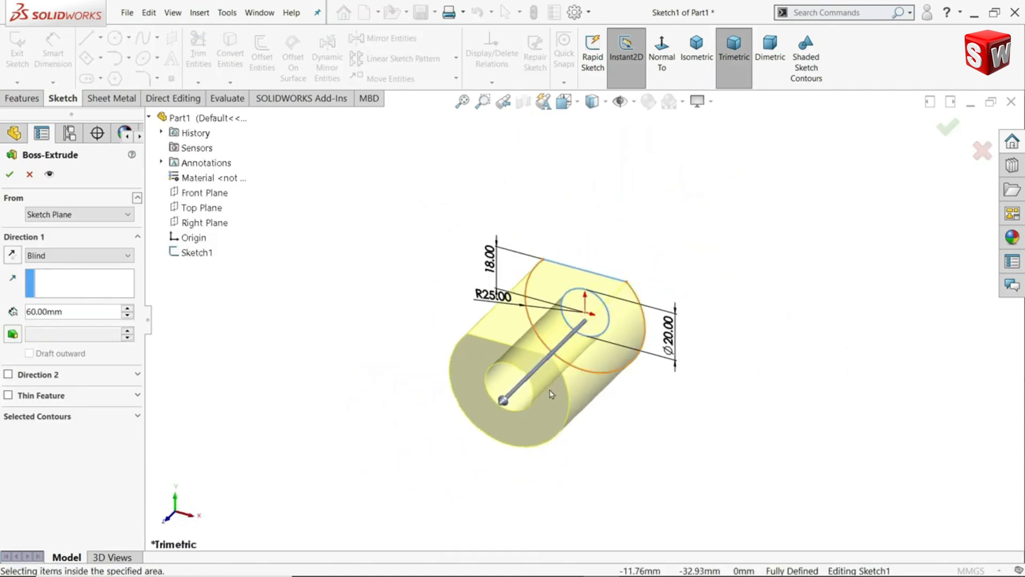
pyautogui.click(11, 257)
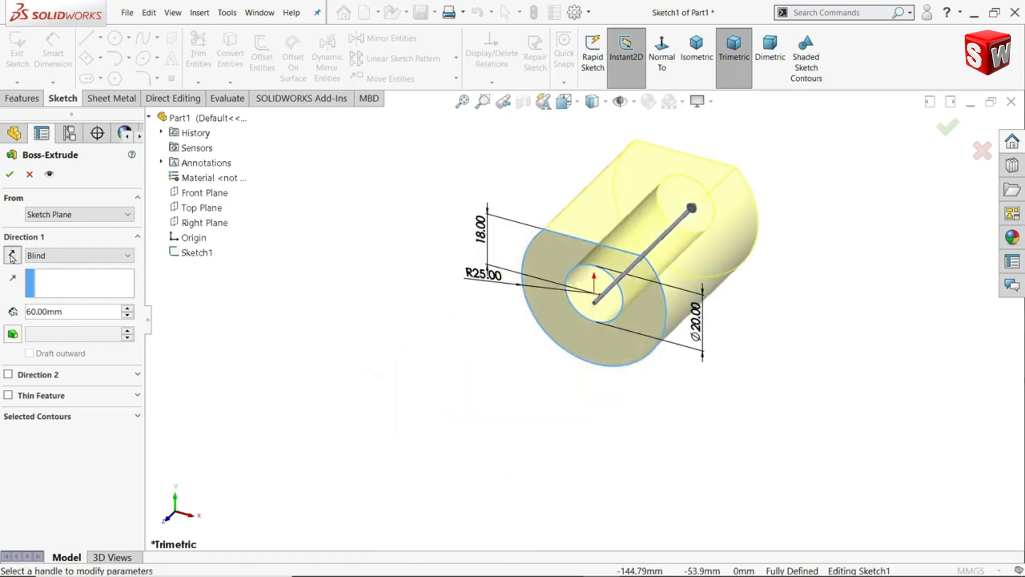
pyautogui.scroll(2, 588, 293)
pyautogui.scroll(-1, 687, 276)
pyautogui.scroll(-1, 683, 278)
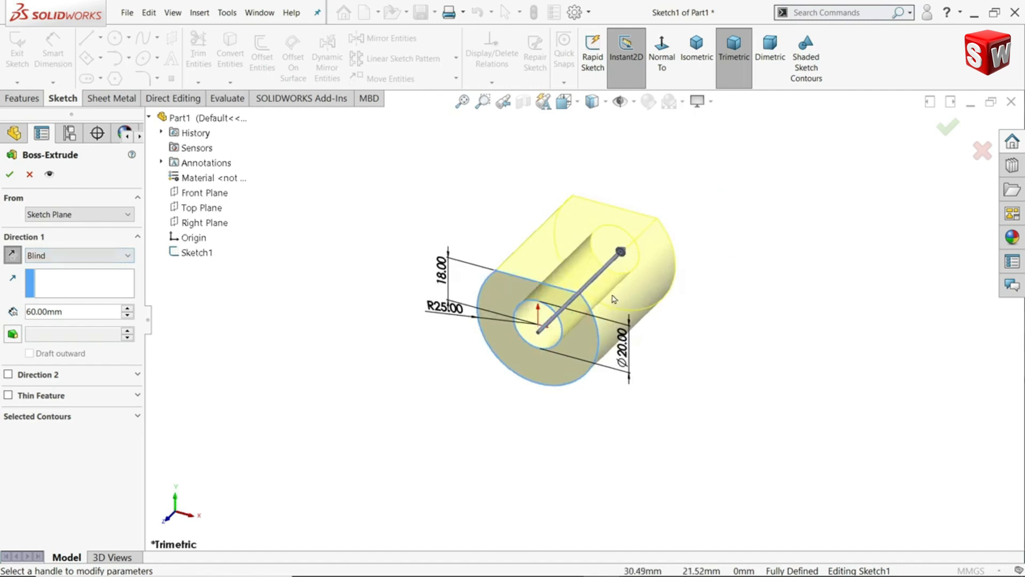
pyautogui.click(12, 257)
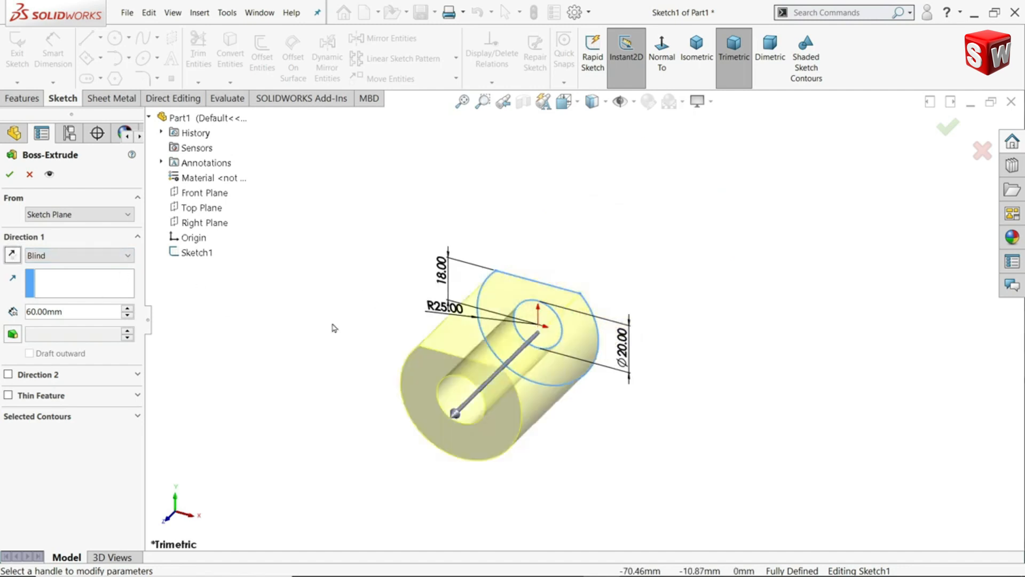
pyautogui.click(10, 177)
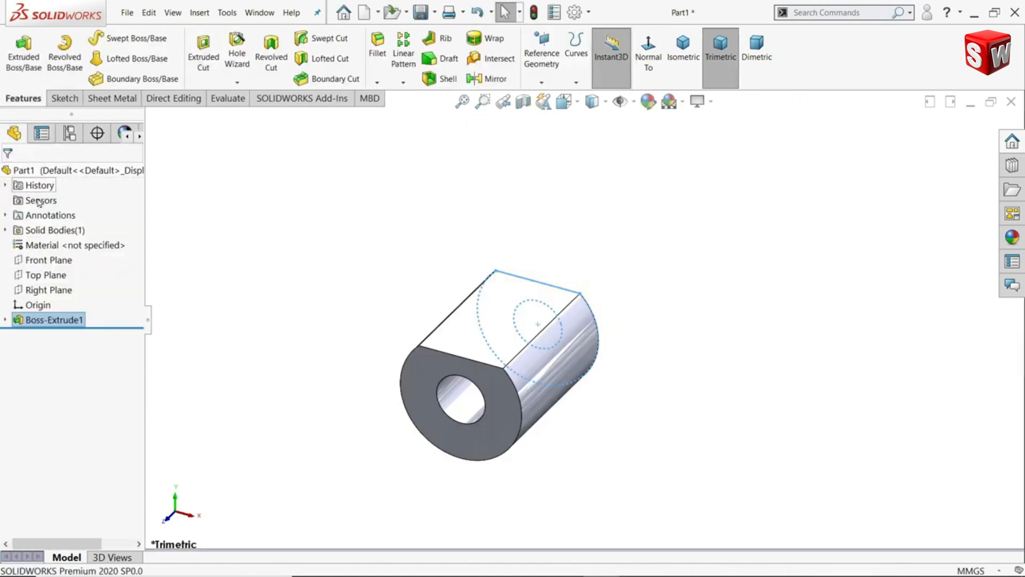
# Turn off RealView Graphics for the model display.
pyautogui.click(698, 101)
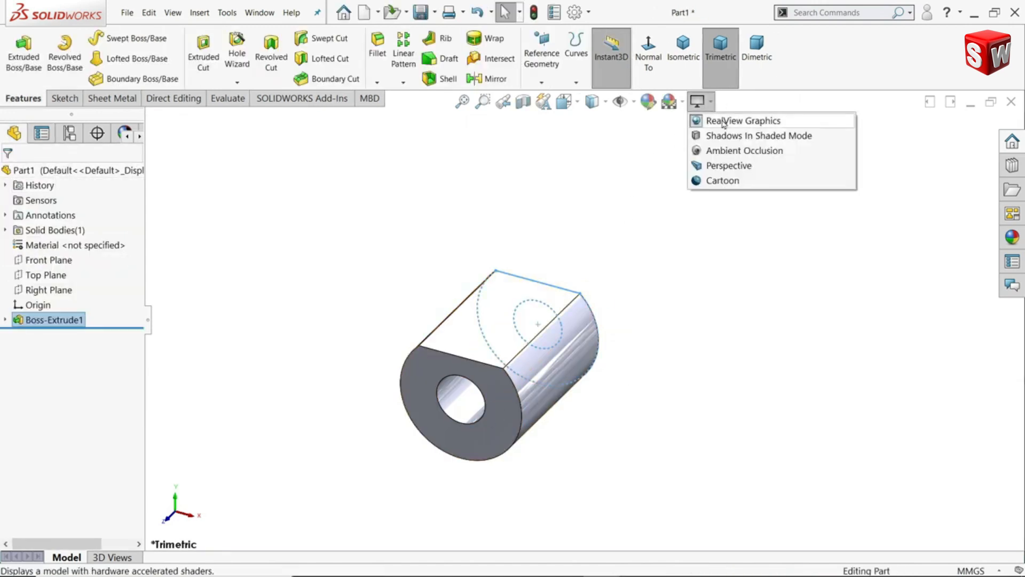
pyautogui.click(723, 127)
# On the rear end face, sketch a horizontal line about 105 mm long along the flat edge and a vertical line down from its left end.
pyautogui.moveTo(688, 304); pyautogui.dragTo(595, 327, button='middle')
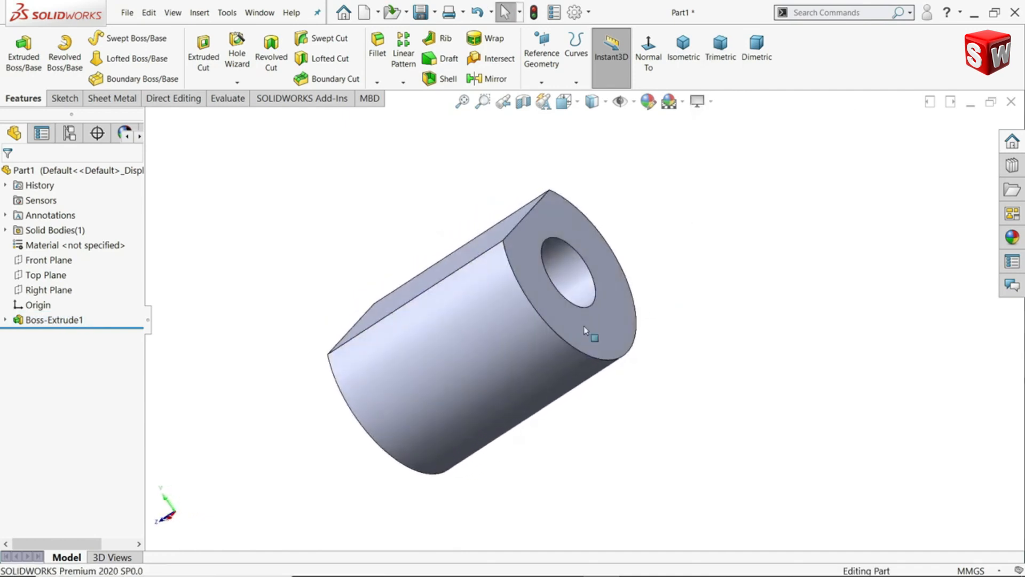
pyautogui.click(597, 322)
pyautogui.click(633, 295)
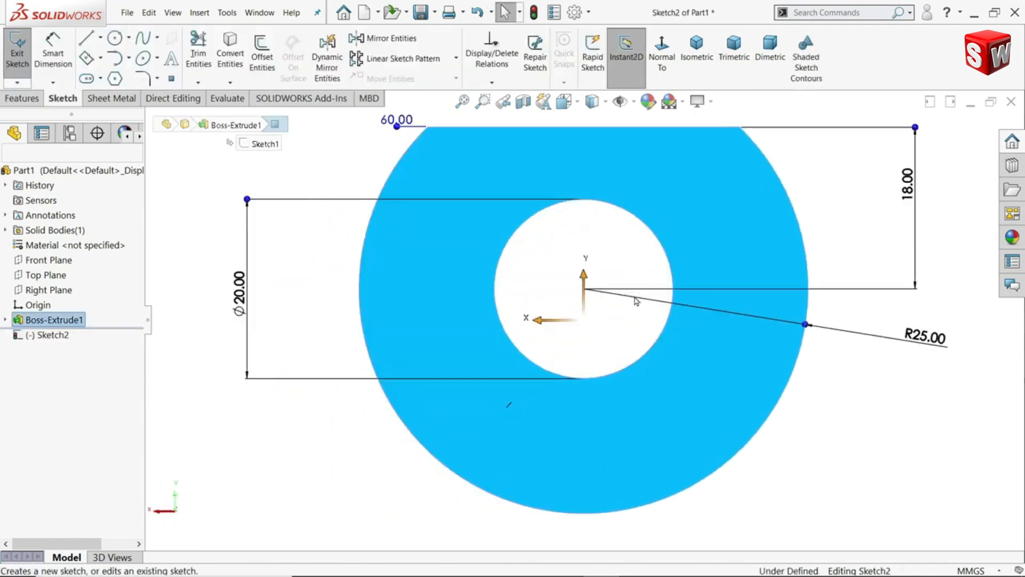
pyautogui.scroll(11, 623, 328)
pyautogui.scroll(-4, 591, 323)
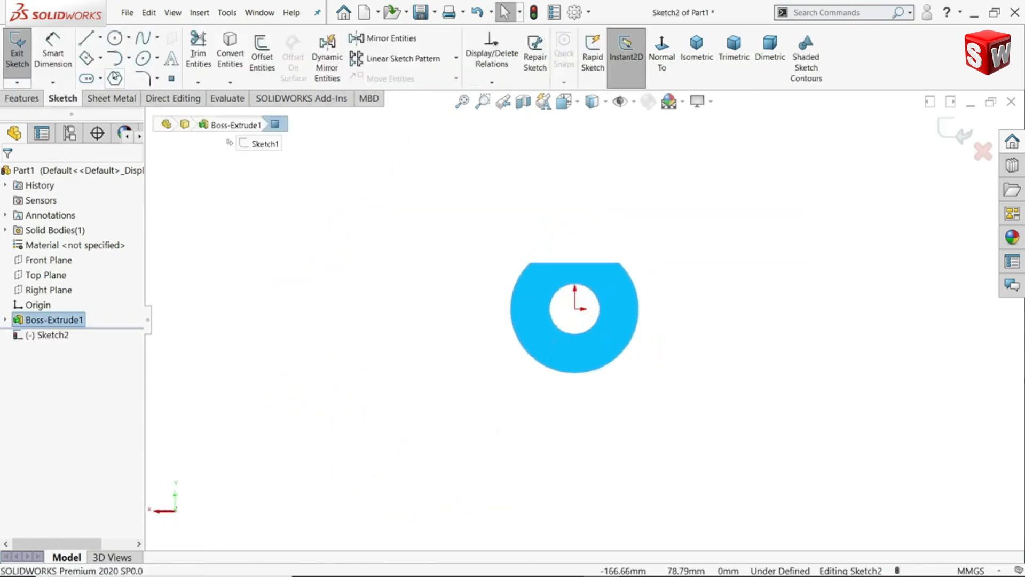
pyautogui.click(86, 39)
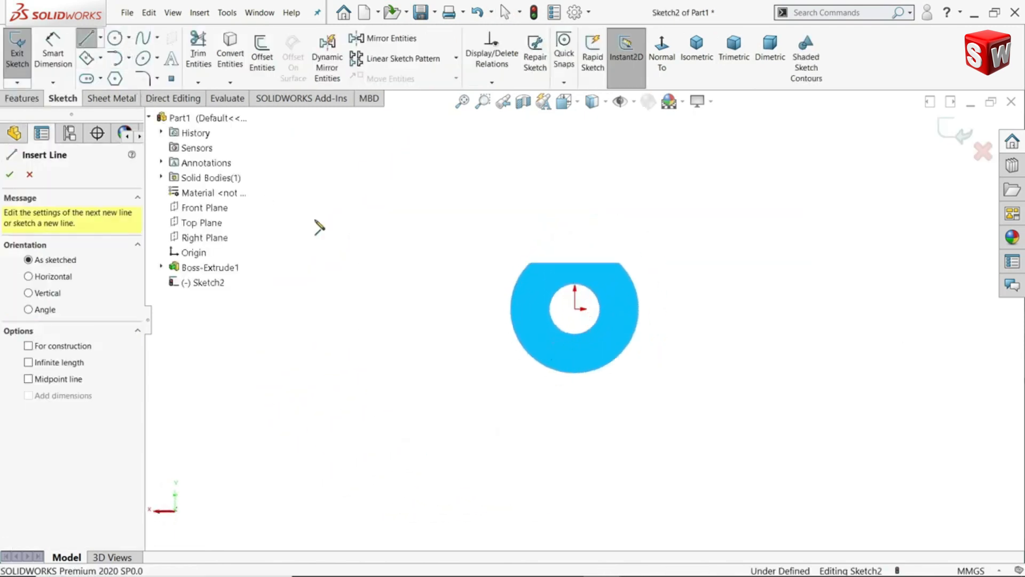
pyautogui.click(695, 263)
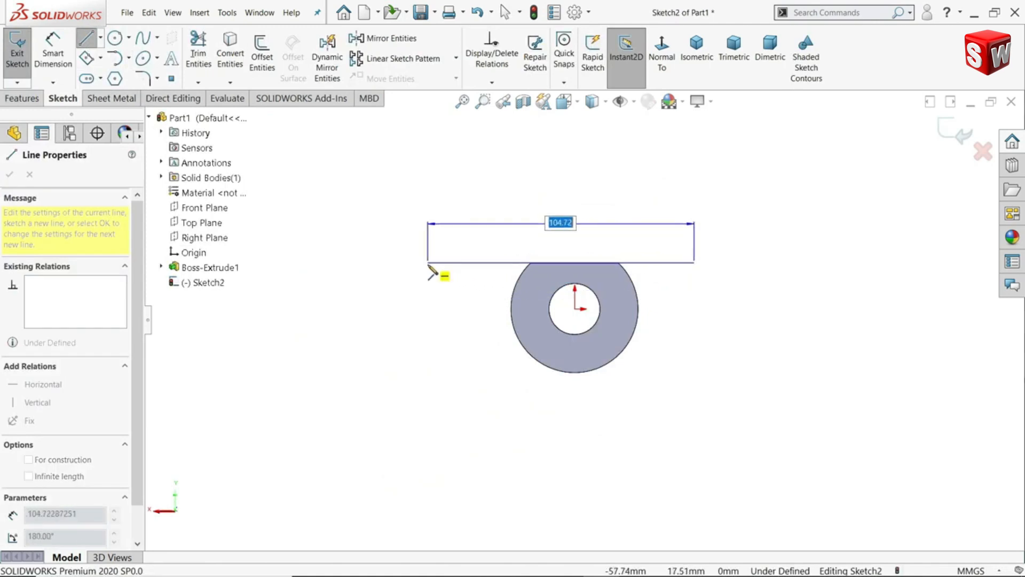
pyautogui.click(428, 262)
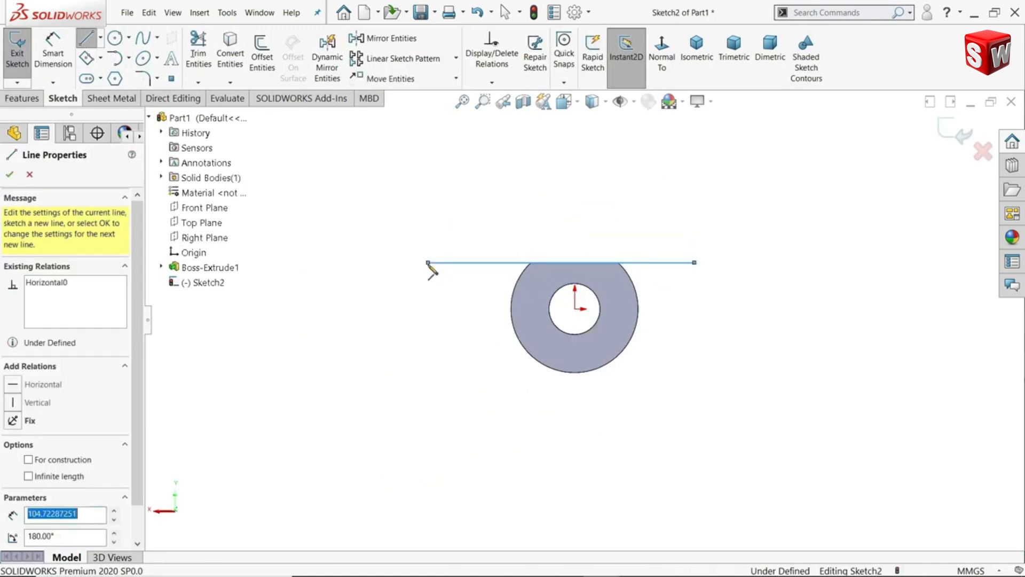
pyautogui.click(428, 322)
pyautogui.rightClick(458, 326)
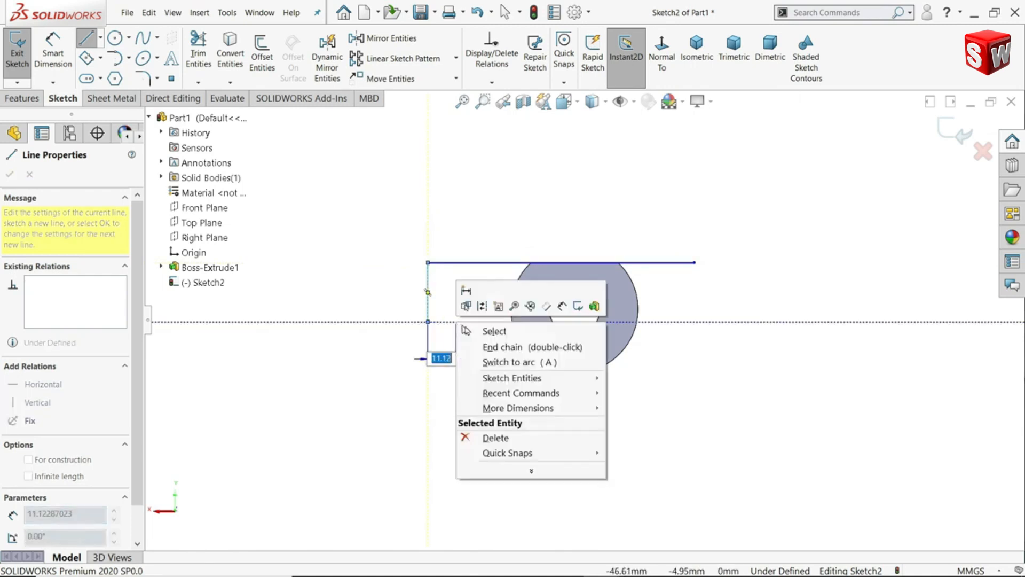
pyautogui.click(470, 327)
# Draw a wide, low corner rectangle below the ring in the same sketch.
pyautogui.click(100, 57)
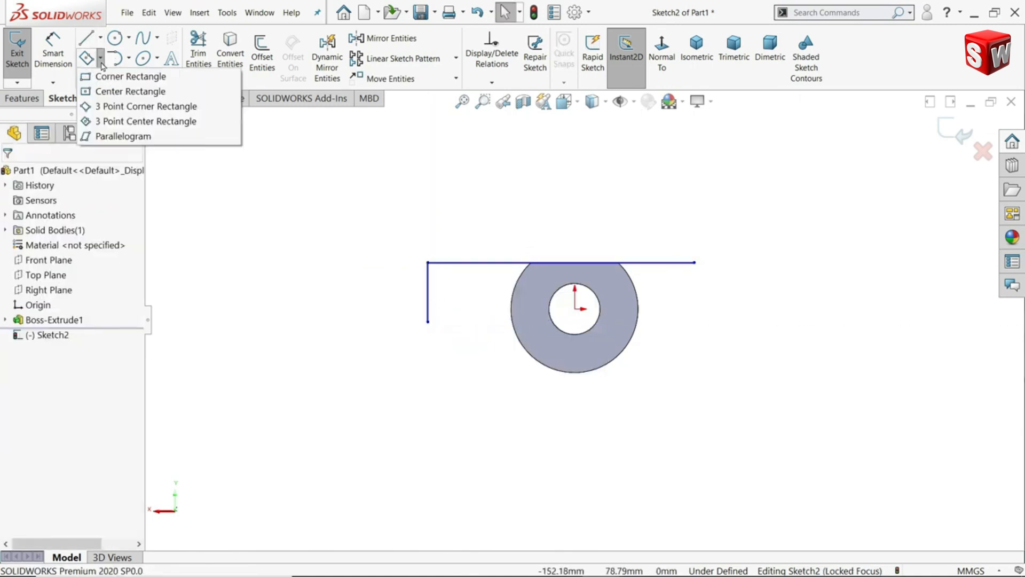
pyautogui.click(112, 76)
pyautogui.scroll(3, 583, 320)
pyautogui.scroll(-2, 593, 425)
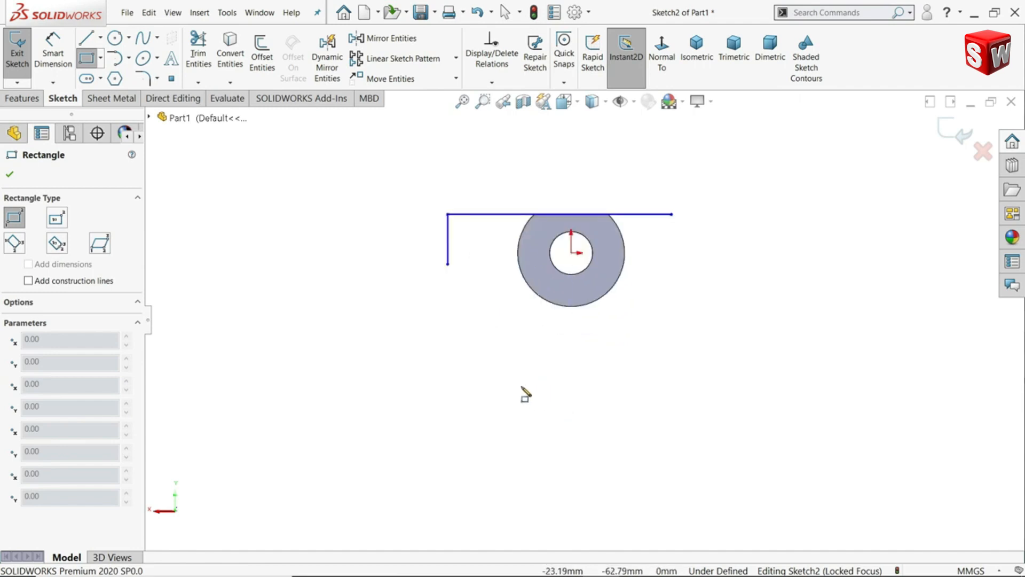
pyautogui.click(517, 386)
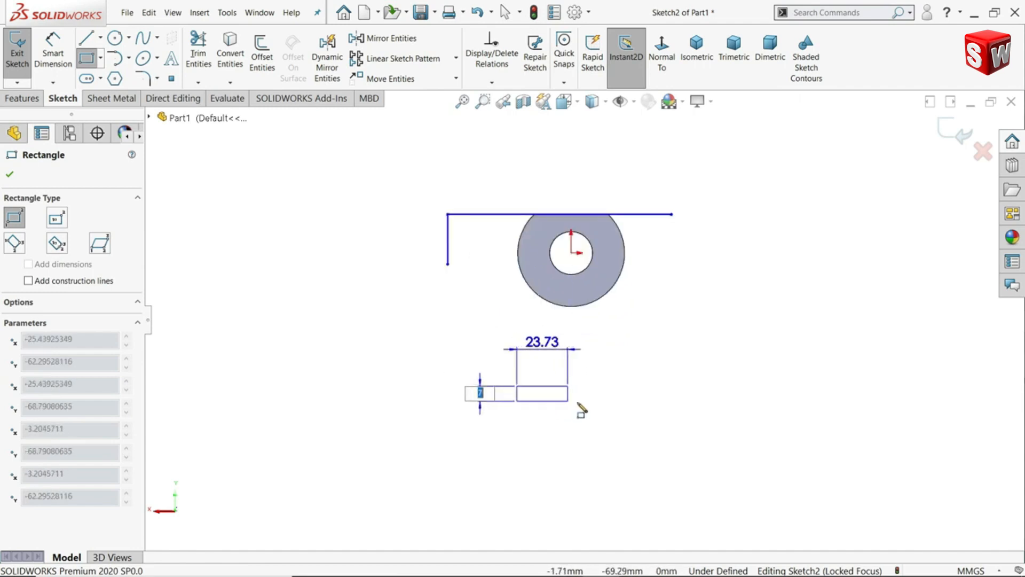
pyautogui.click(680, 416)
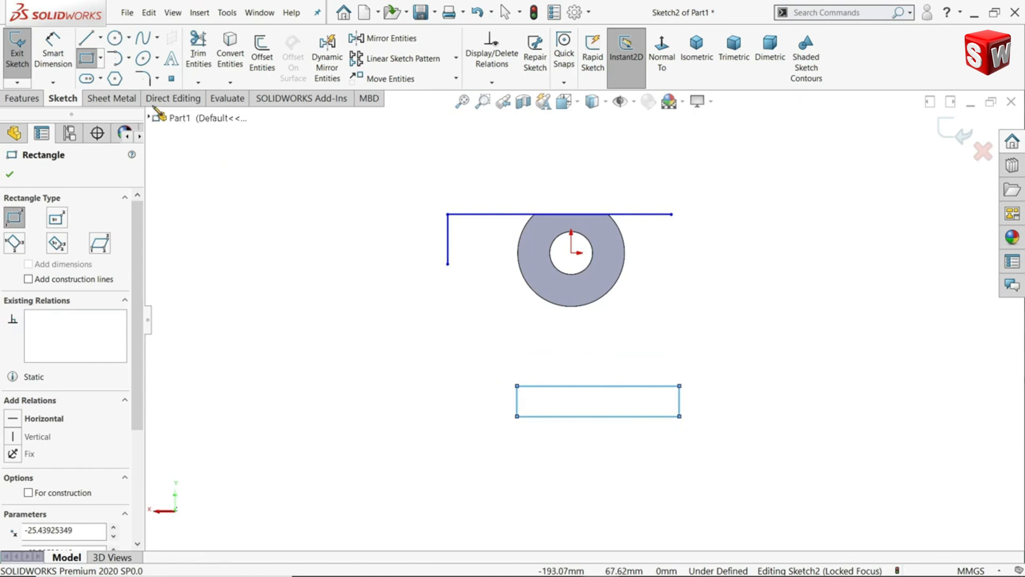
# Draw a vertical centerline about 77 mm long from the origin down to the rectangle's bottom edge.
pyautogui.click(100, 38)
pyautogui.click(115, 69)
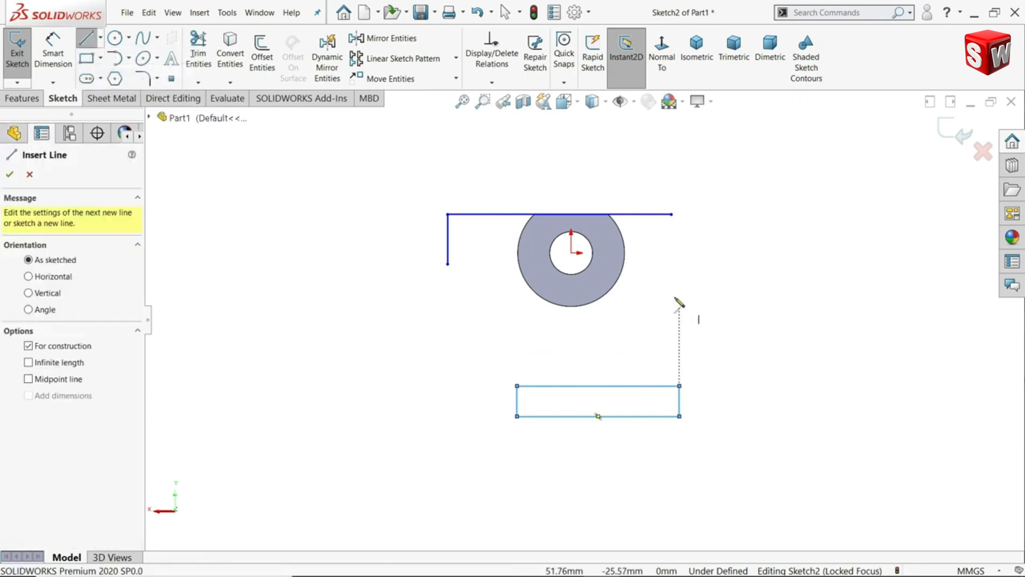
pyautogui.click(571, 253)
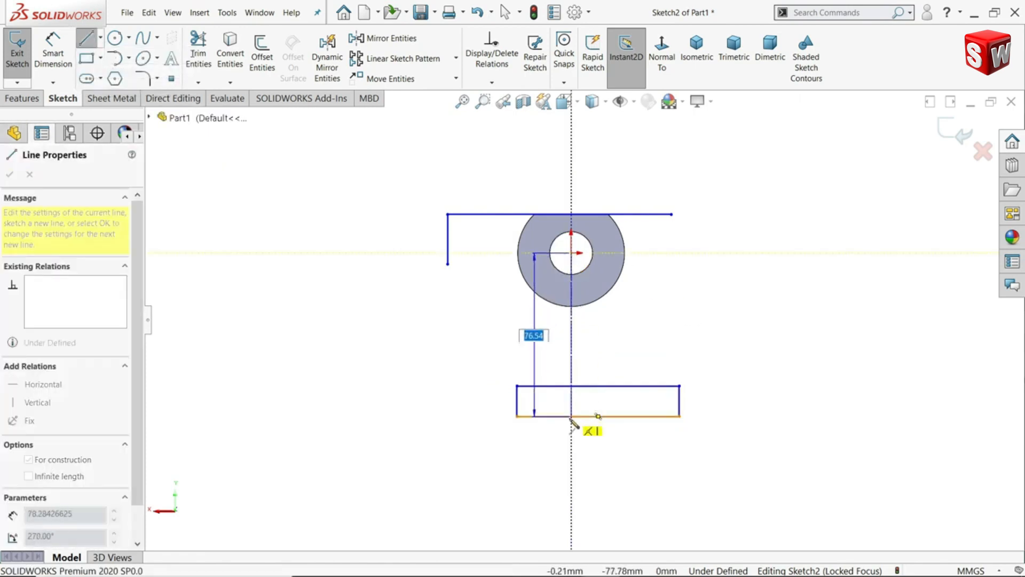
pyautogui.click(571, 416)
pyautogui.rightClick(605, 421)
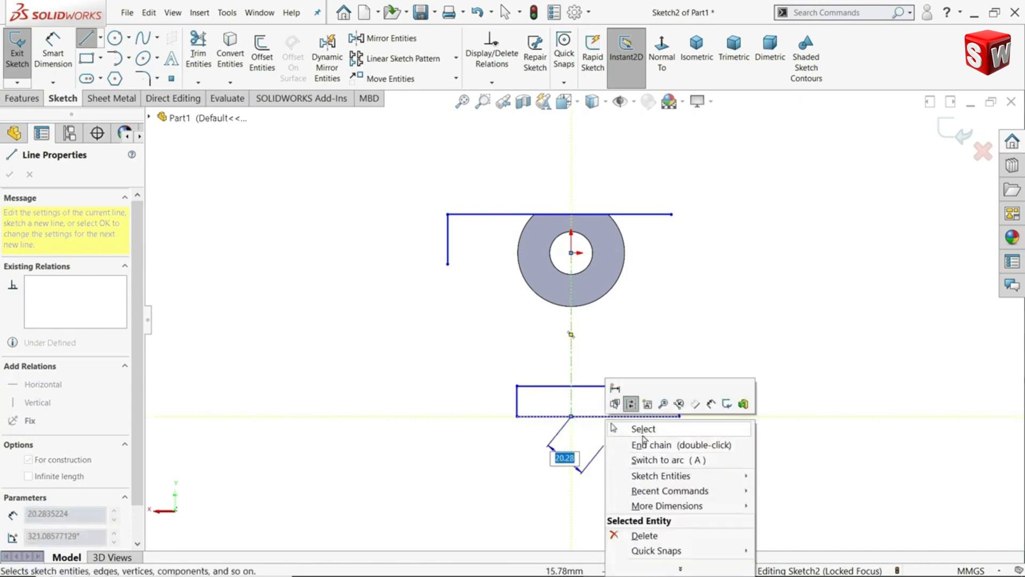
pyautogui.click(644, 435)
# Dimension the distance from the centerline to the rectangle's right side as 50 mm.
pyautogui.scroll(-3, 618, 414)
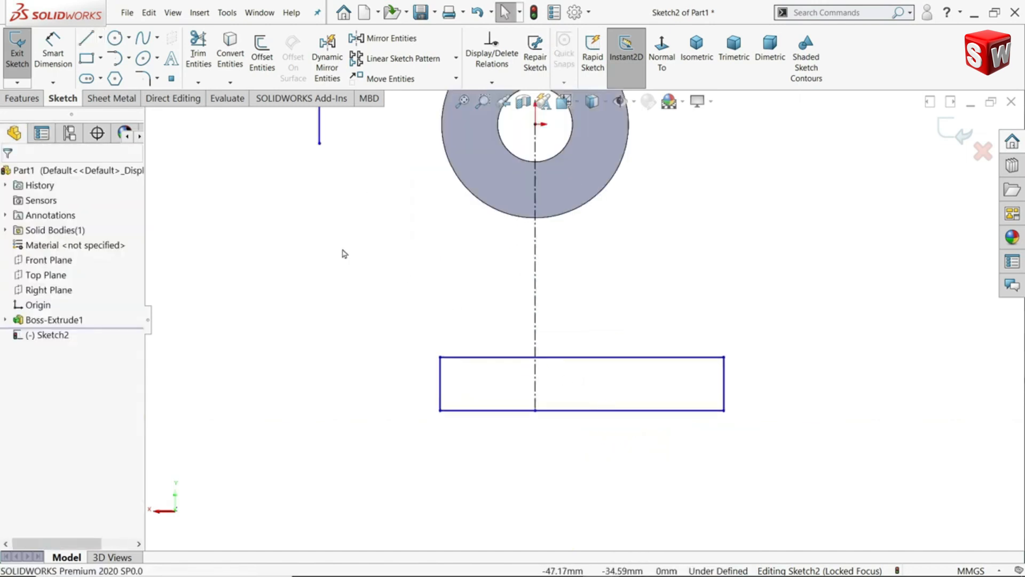
pyautogui.click(61, 65)
pyautogui.click(536, 381)
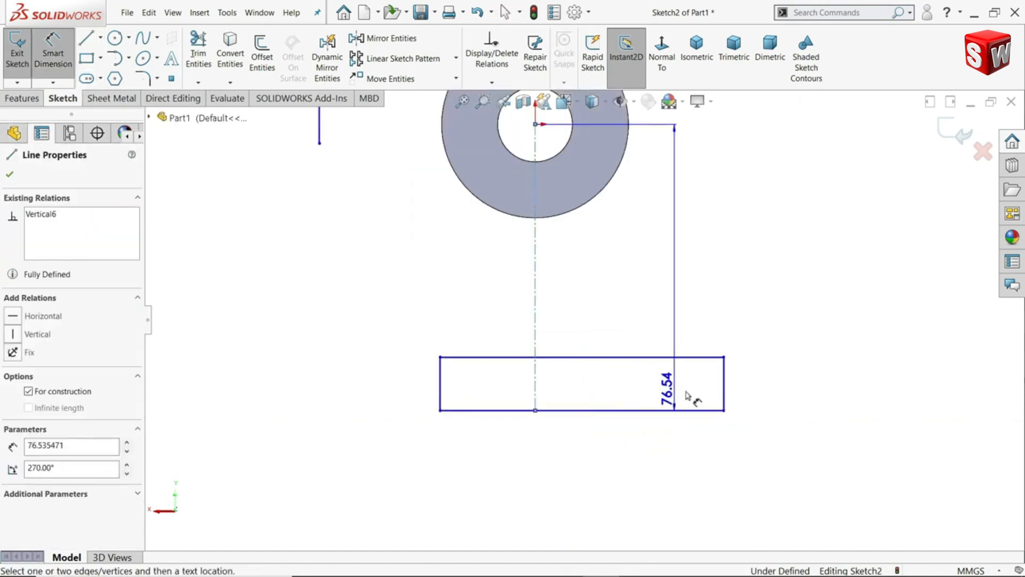
pyautogui.click(725, 400)
pyautogui.click(635, 447)
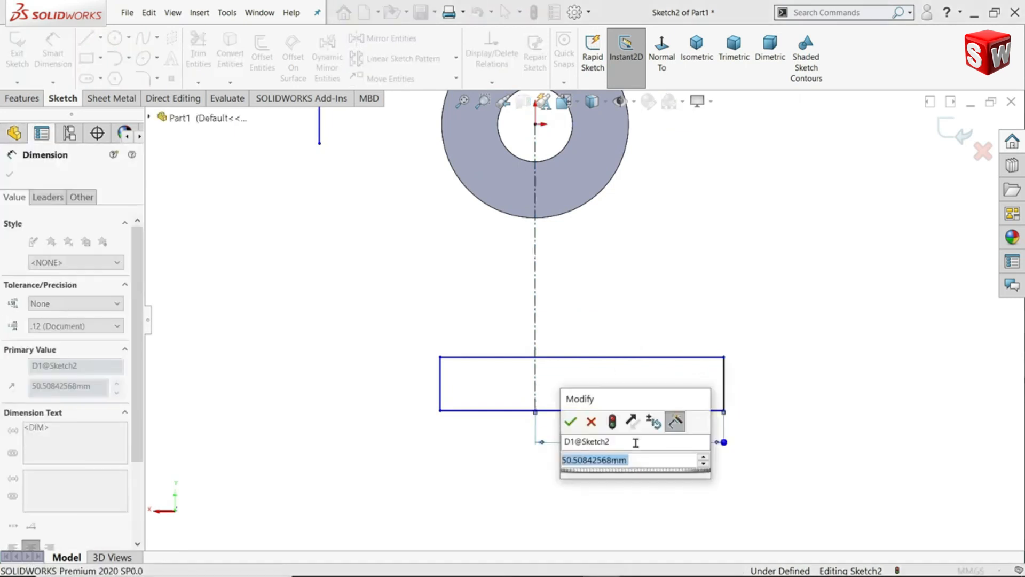
pyautogui.write('50')
pyautogui.press('Return')
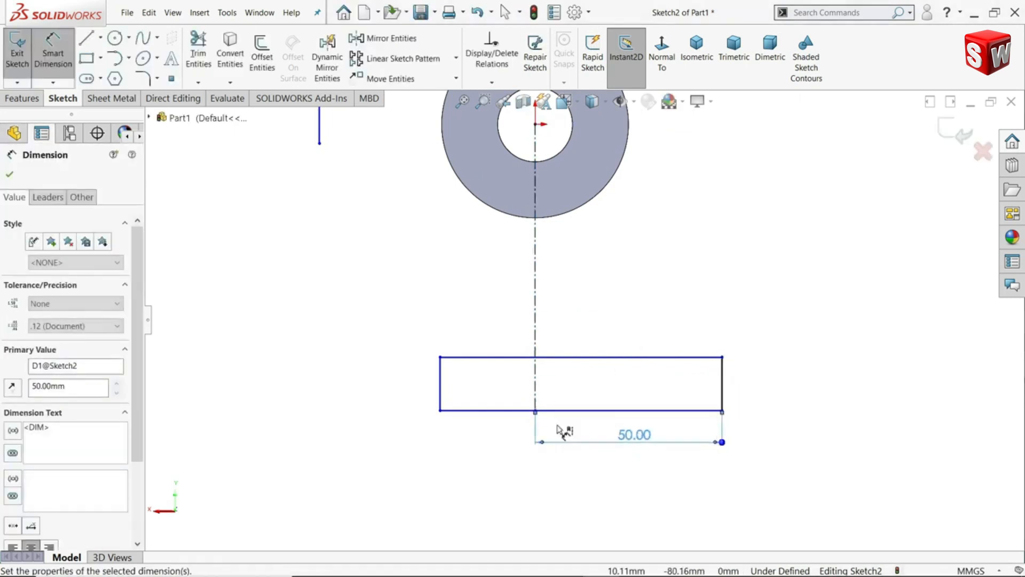
# Dimension the distance from the centerline to the rectangle's left side as 15 mm.
pyautogui.click(535, 397)
pyautogui.click(440, 396)
pyautogui.click(482, 454)
pyautogui.write('15')
pyautogui.press('Return')
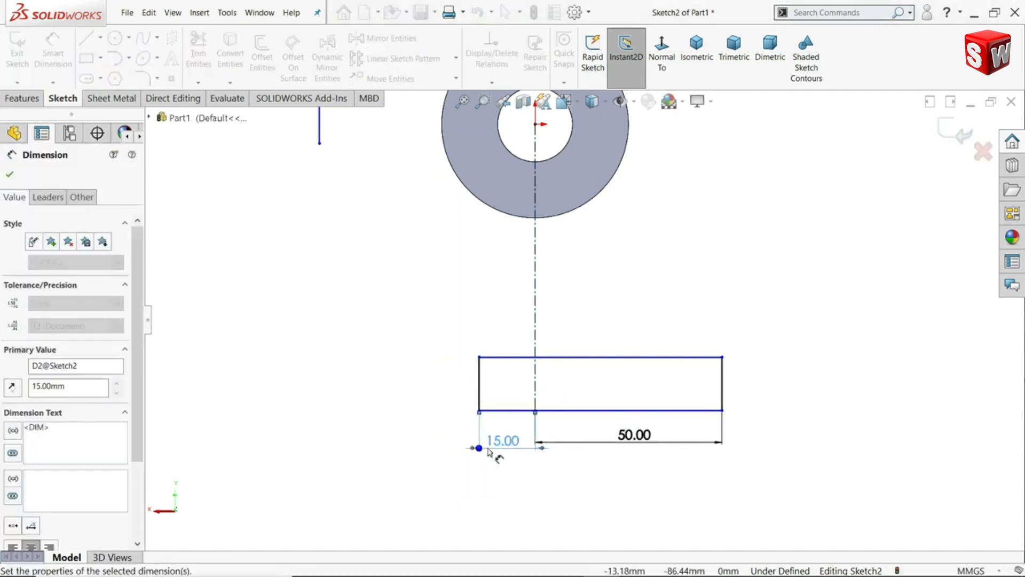
# Dimension the rectangle's height as 12 mm on its right side.
pyautogui.click(723, 394)
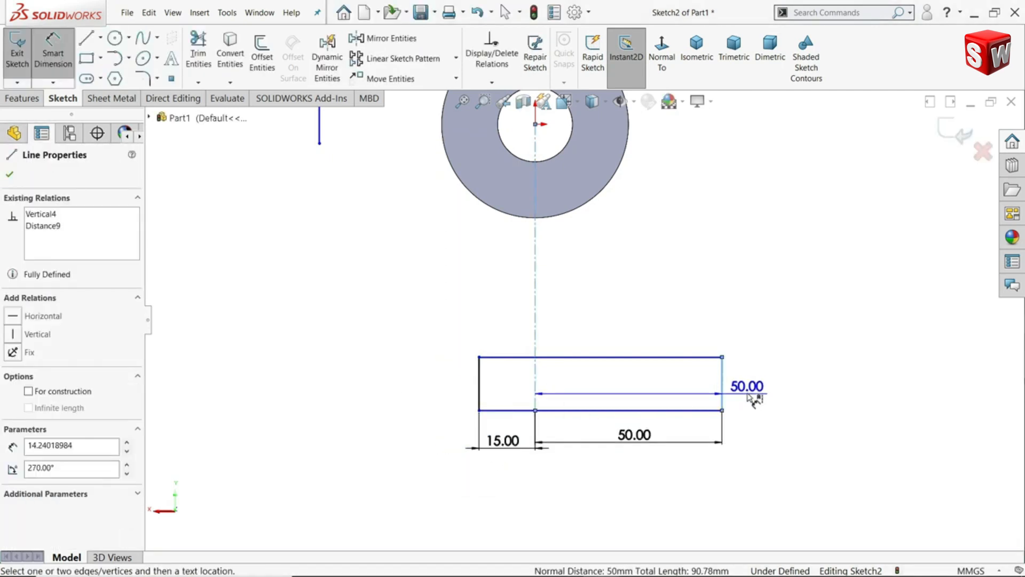
pyautogui.click(757, 389)
pyautogui.write('12')
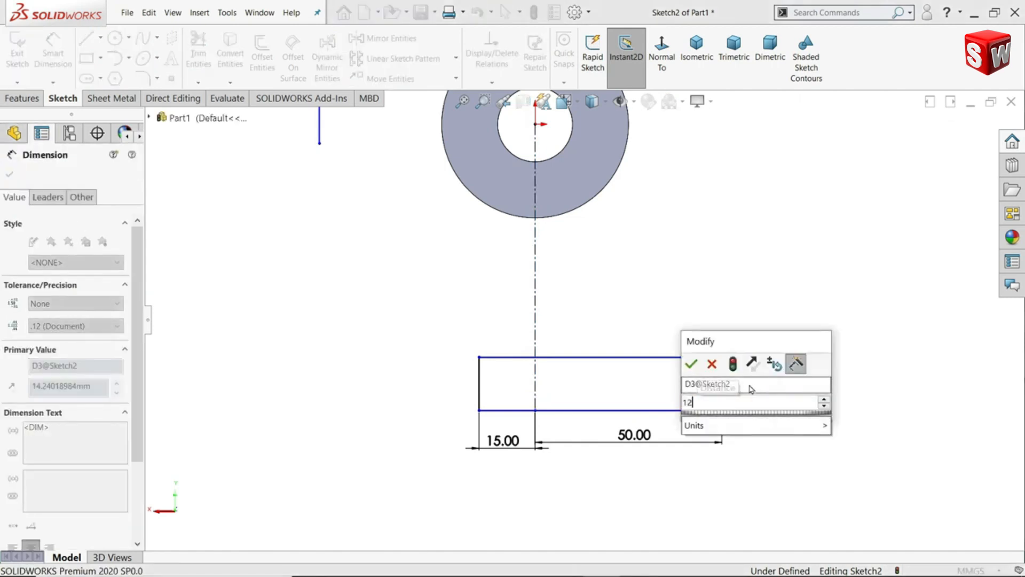
pyautogui.press('Return')
# Dimension the vertical distance from the origin to the rectangle's bottom edge as 82 mm.
pyautogui.press('z')
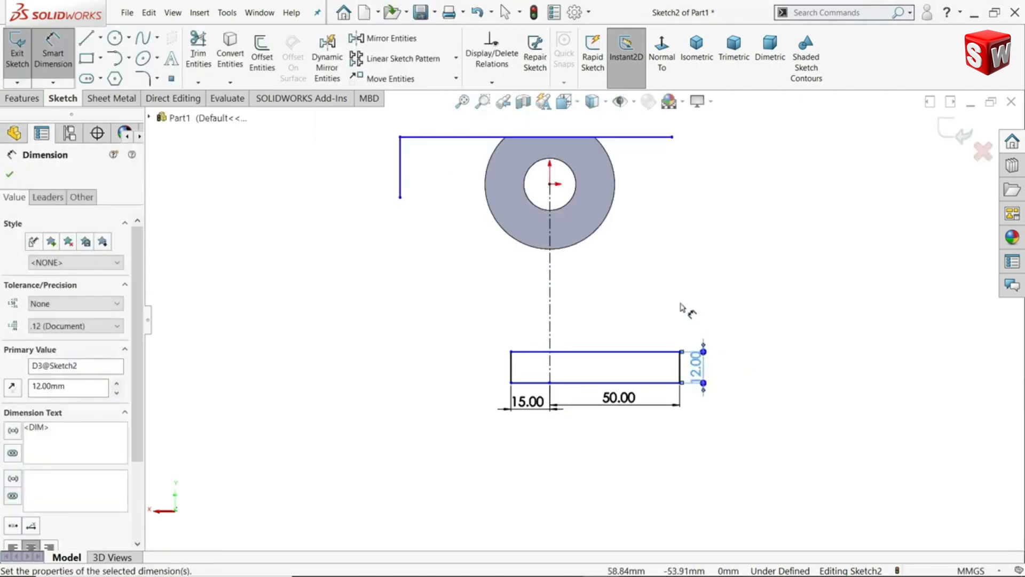
pyautogui.click(551, 183)
pyautogui.click(566, 382)
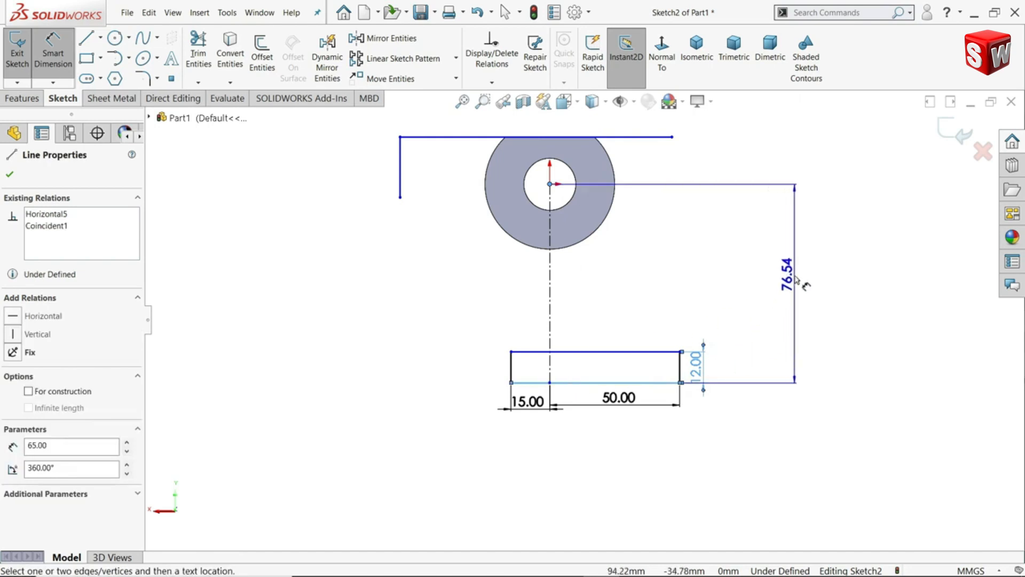
pyautogui.click(795, 280)
pyautogui.write('82')
pyautogui.press('Return')
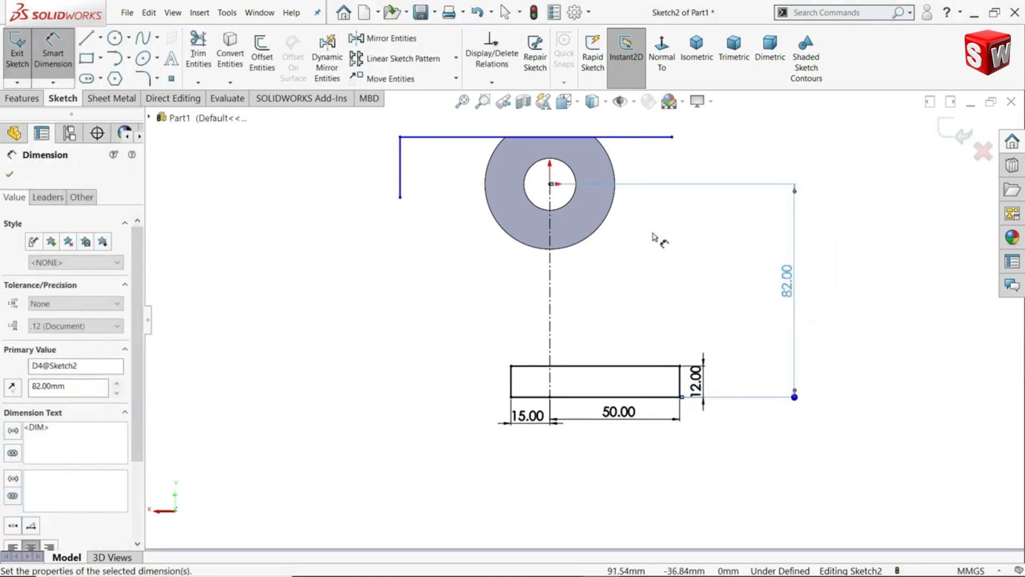
# Dimension the short vertical line at the left end of the upper line as 27 mm.
pyautogui.scroll(-1, 524, 202)
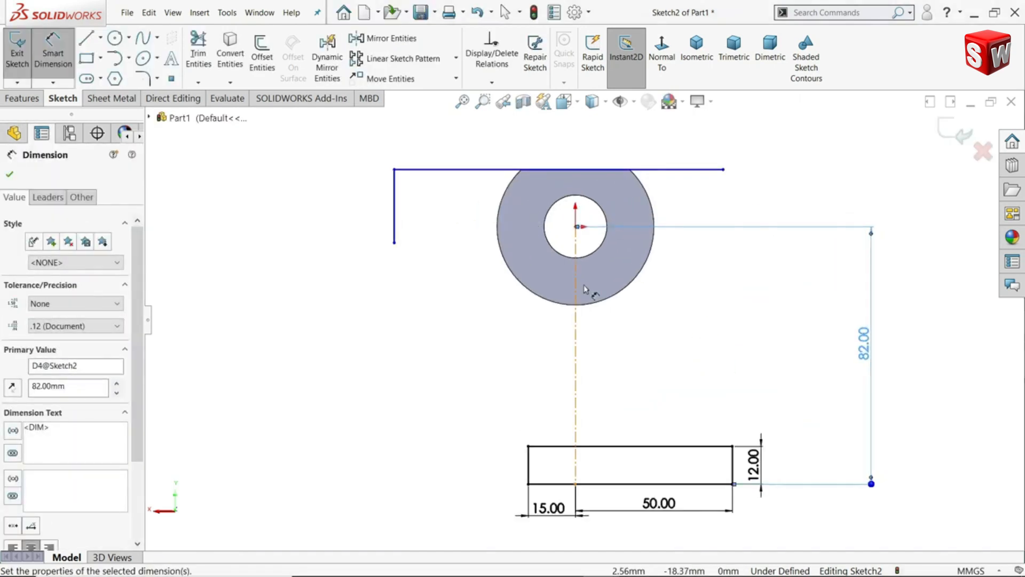
pyautogui.click(395, 210)
pyautogui.click(346, 204)
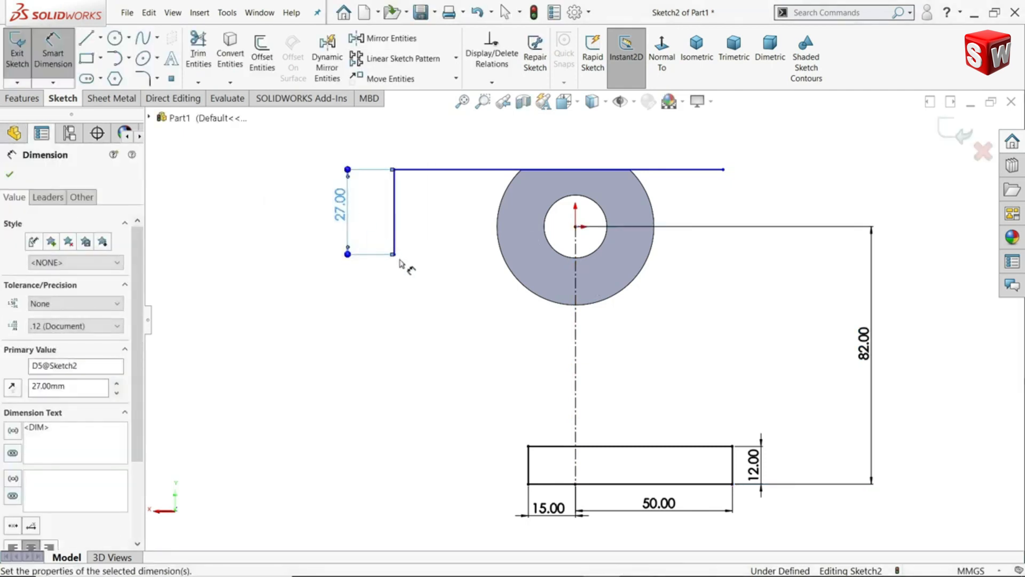
# Dimension the horizontal distance from the origin to the short left vertical line as 60 mm.
pyautogui.click(575, 227)
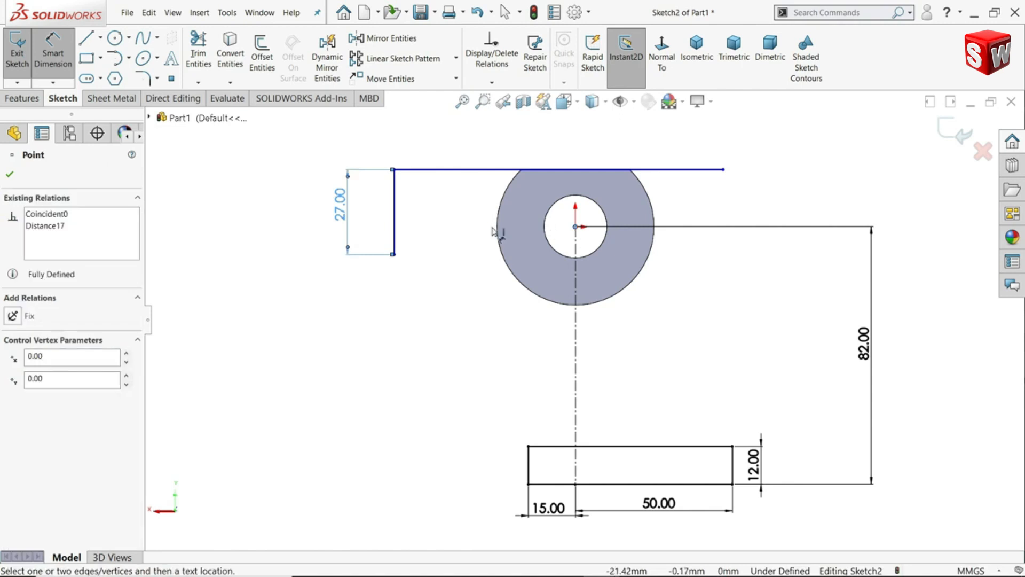
pyautogui.click(395, 222)
pyautogui.click(470, 135)
pyautogui.write('60')
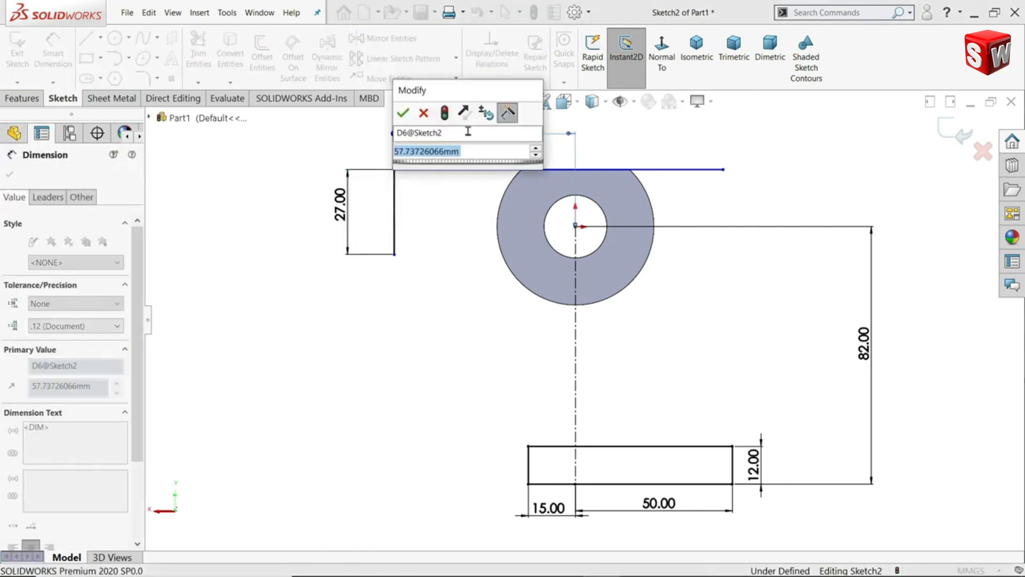
pyautogui.press('Return')
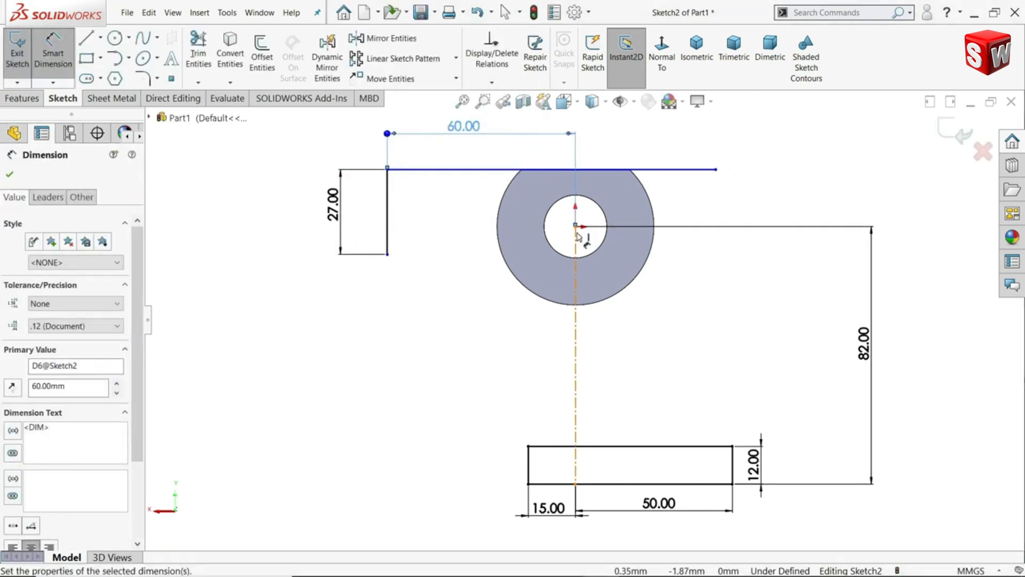
# Dimension the horizontal distance from the centerline to the upper line's right endpoint as 50 mm.
pyautogui.click(708, 176)
pyautogui.click(715, 169)
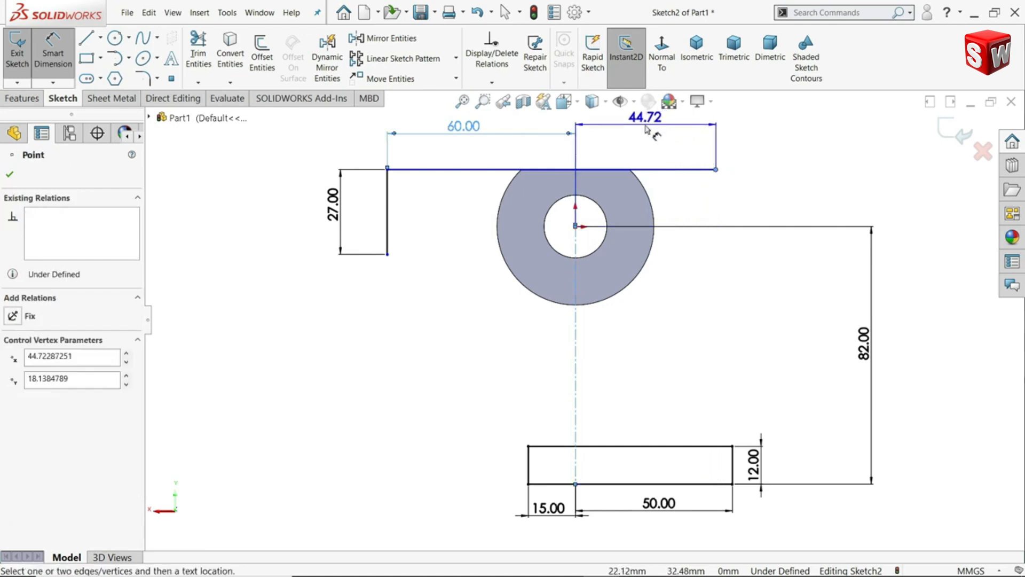
pyautogui.click(645, 125)
pyautogui.write('50')
pyautogui.press('Return')
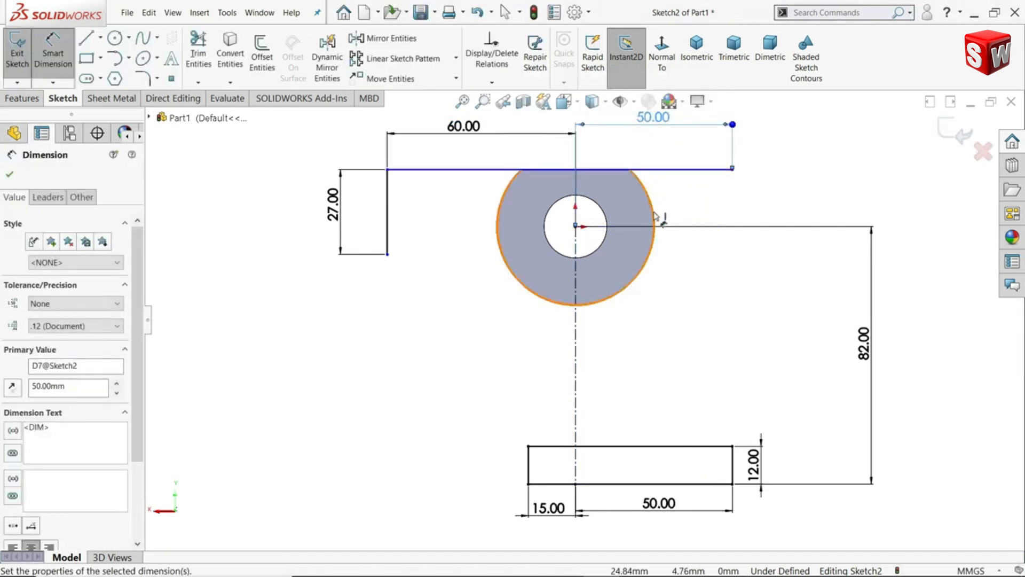
# Draw a vertical line from the upper line's right endpoint down to the rectangle's top-right corner.
pyautogui.click(86, 38)
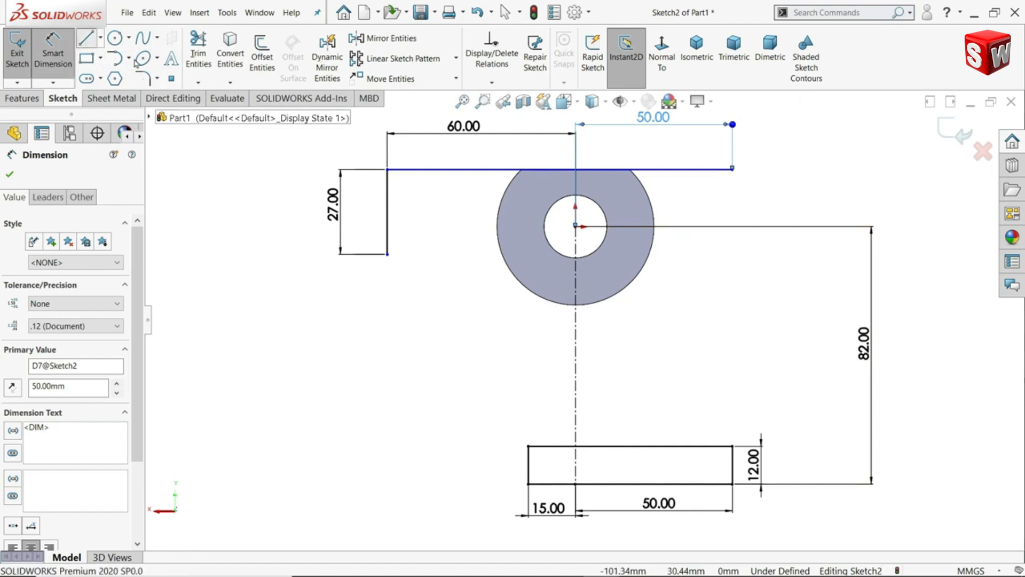
pyautogui.click(732, 170)
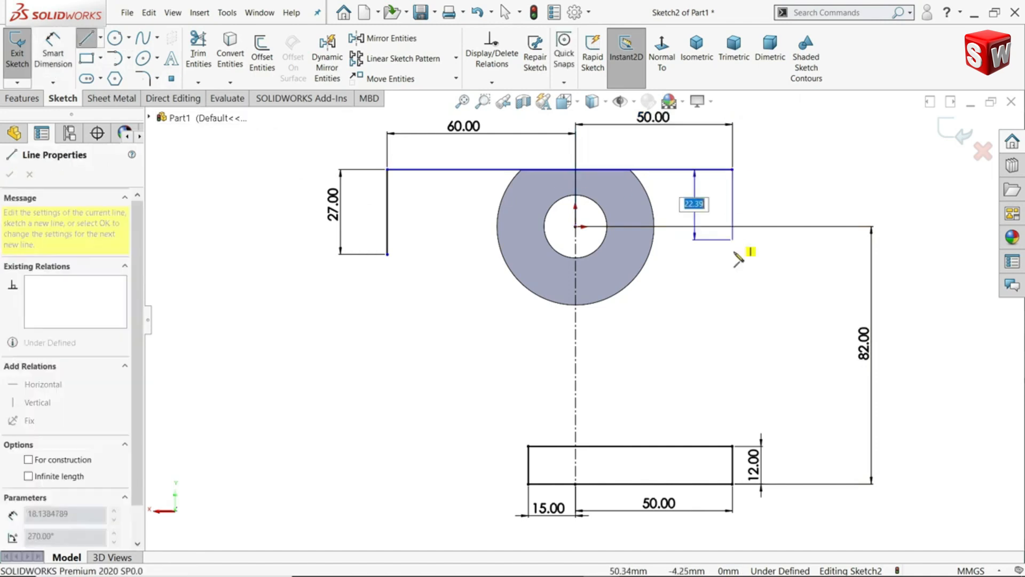
pyautogui.click(733, 447)
pyautogui.click(611, 308)
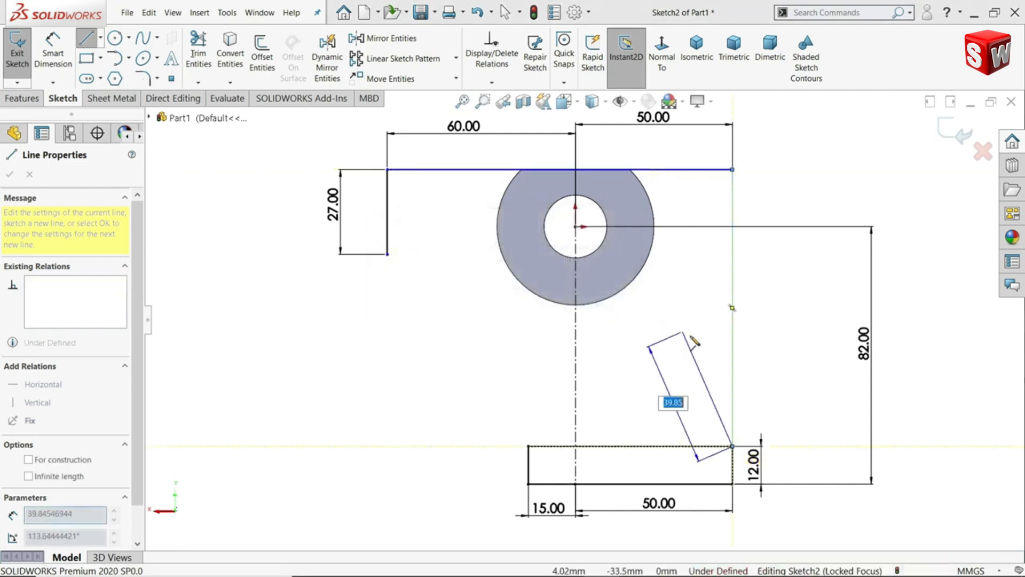
pyautogui.press('Escape')
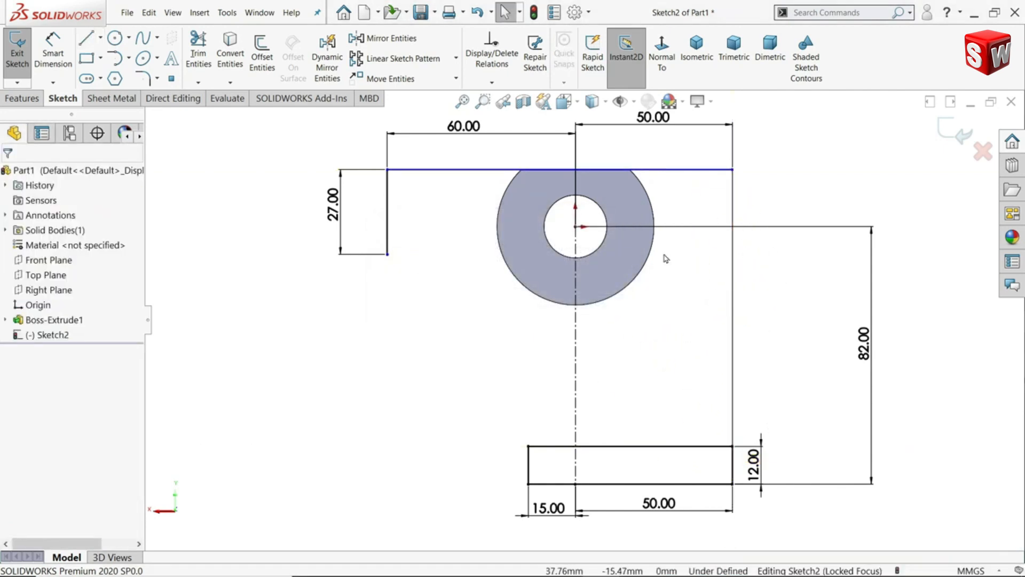
# Pull the upper horizontal line above the ring and make it collinear with the ring's flat edge.
pyautogui.moveTo(593, 171); pyautogui.dragTo(591, 155)
pyautogui.scroll(-5, 591, 160)
pyautogui.press('Escape')
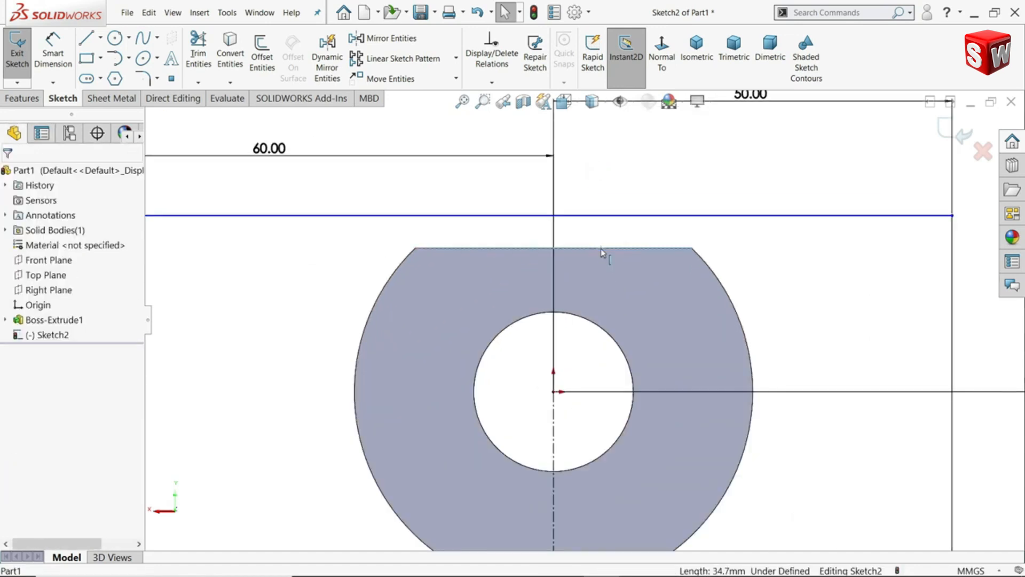
pyautogui.keyDown('ctrl'); pyautogui.click(611, 219); pyautogui.keyUp('ctrl')
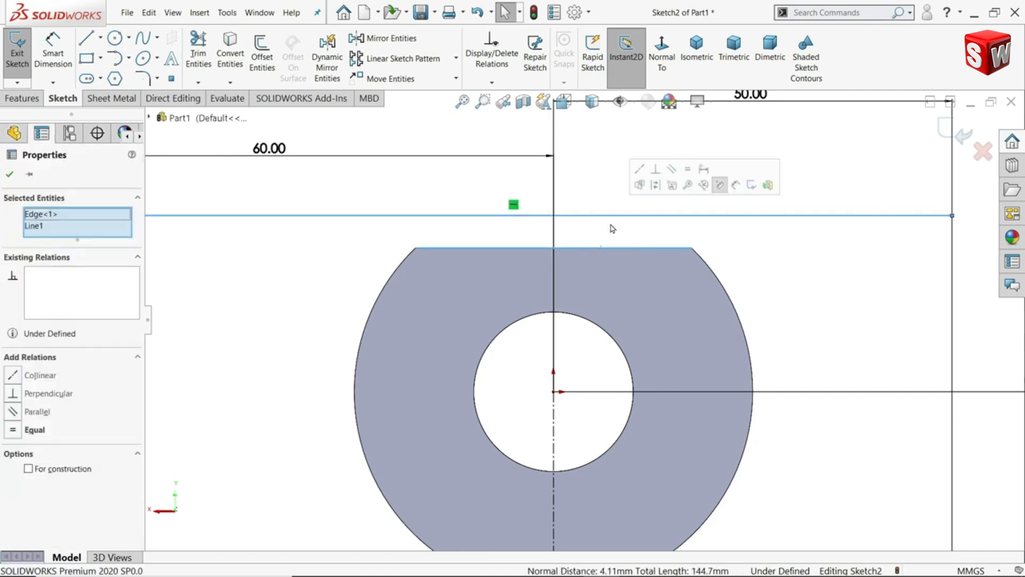
pyautogui.click(639, 174)
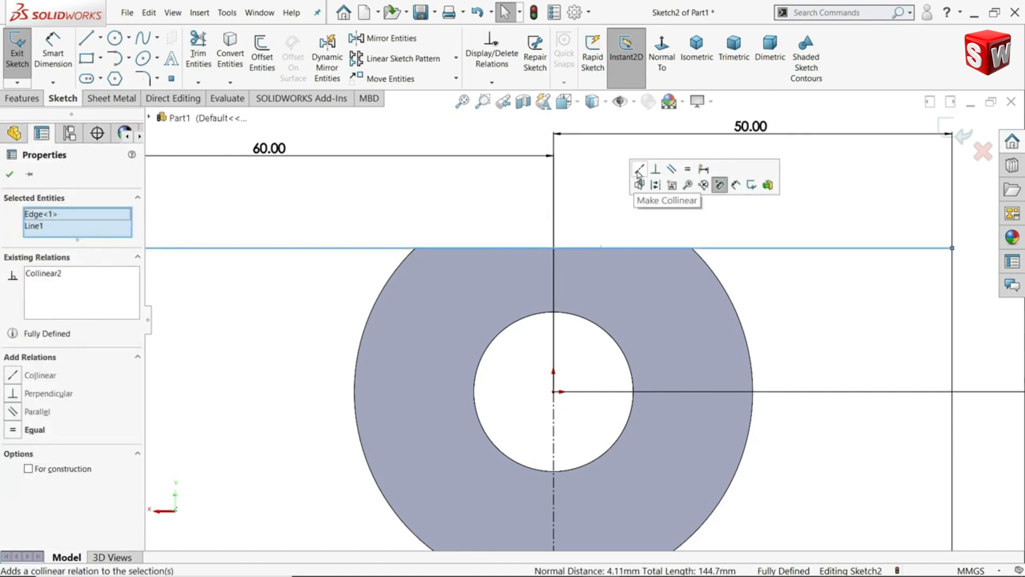
pyautogui.click(668, 221)
# Draw a 3 Point Arc from the short left line's lower end to the rectangle's top-left corner, bulging toward the ring.
pyautogui.press('f')
pyautogui.scroll(-3, 581, 407)
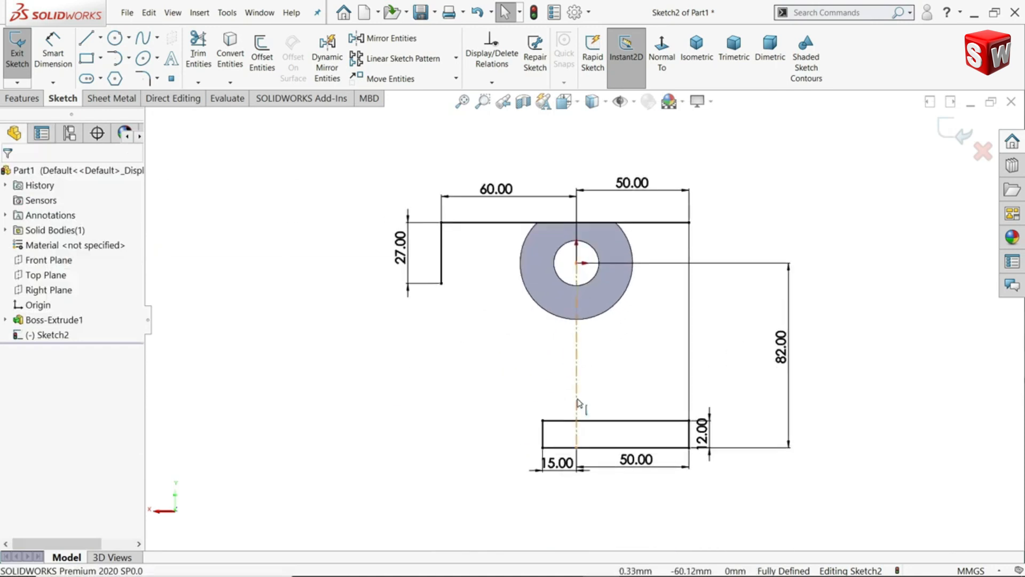
pyautogui.click(128, 58)
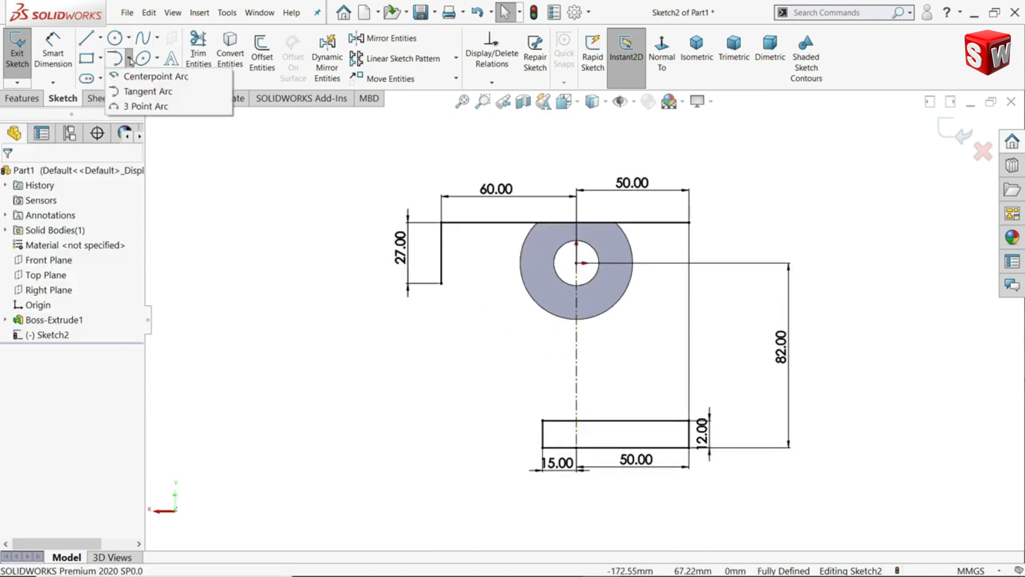
pyautogui.click(143, 106)
pyautogui.click(441, 284)
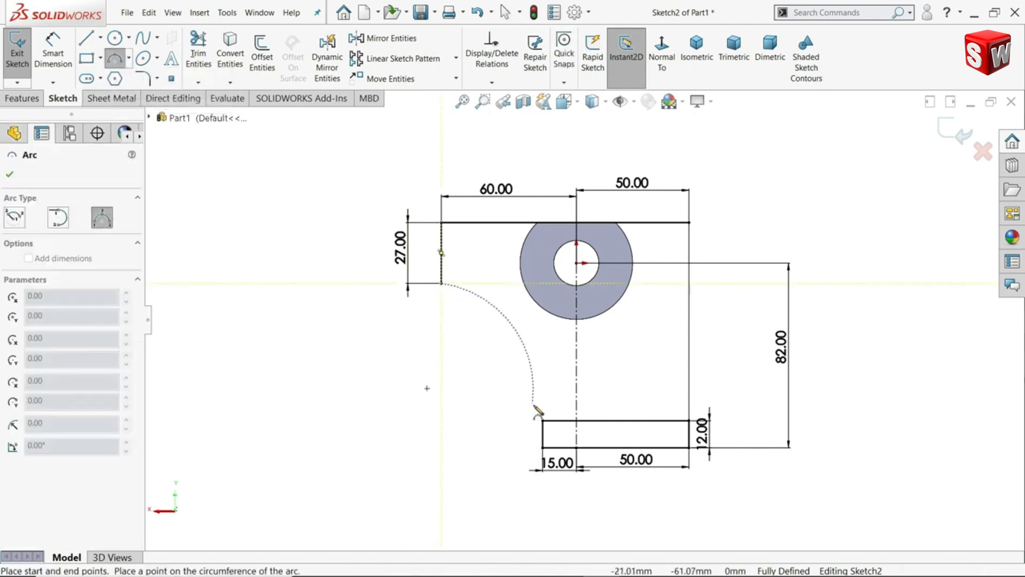
pyautogui.click(543, 420)
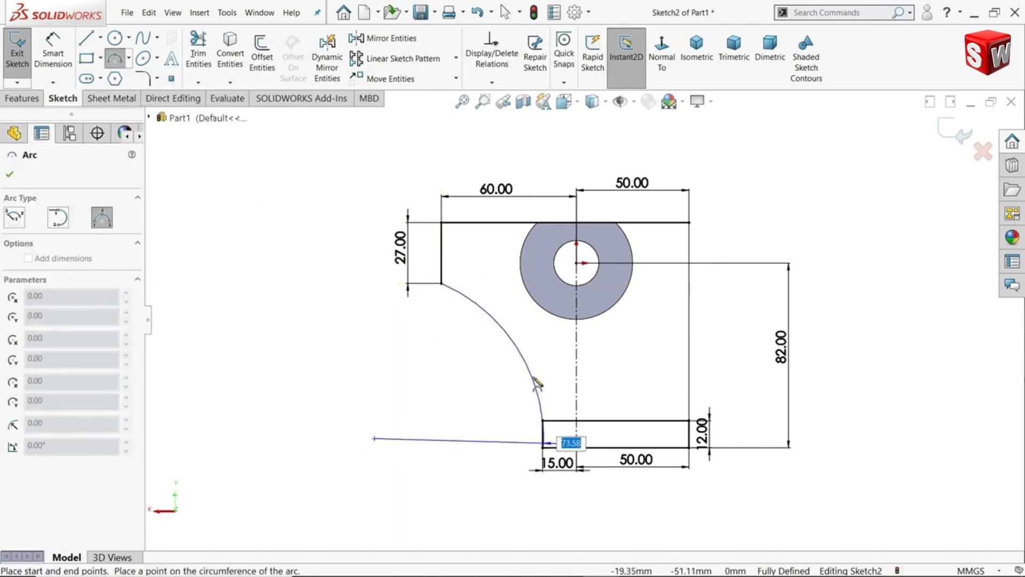
pyautogui.click(536, 383)
# Dimension the radius of the left arc as 70 mm.
pyautogui.click(51, 44)
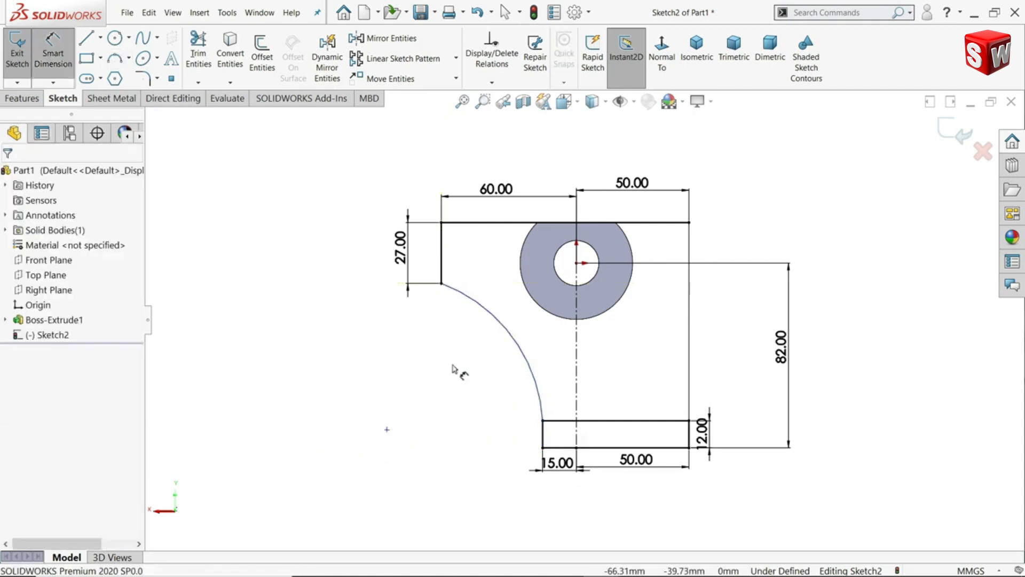
pyautogui.click(520, 352)
pyautogui.click(487, 368)
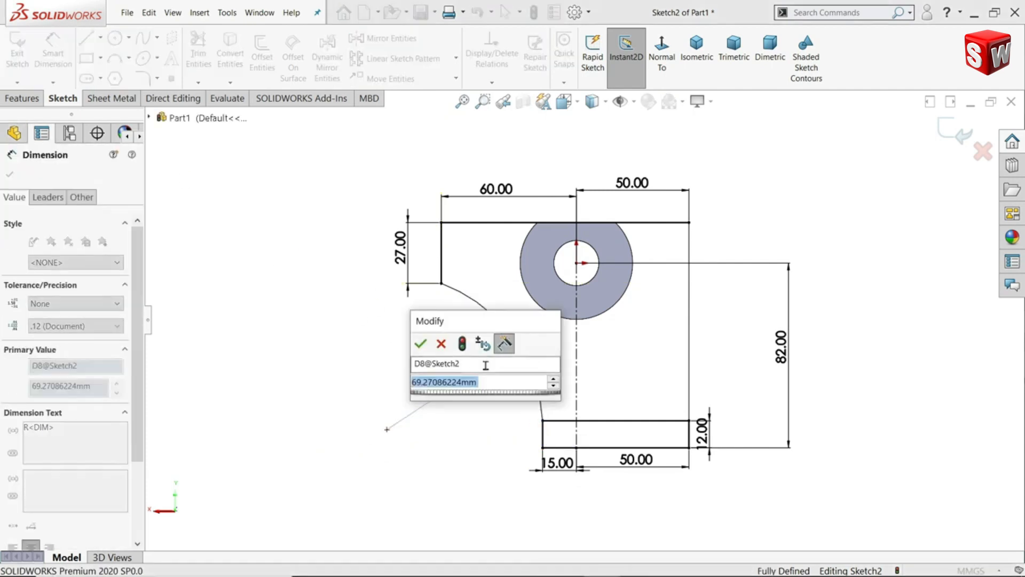
pyautogui.write('70')
pyautogui.press('Return')
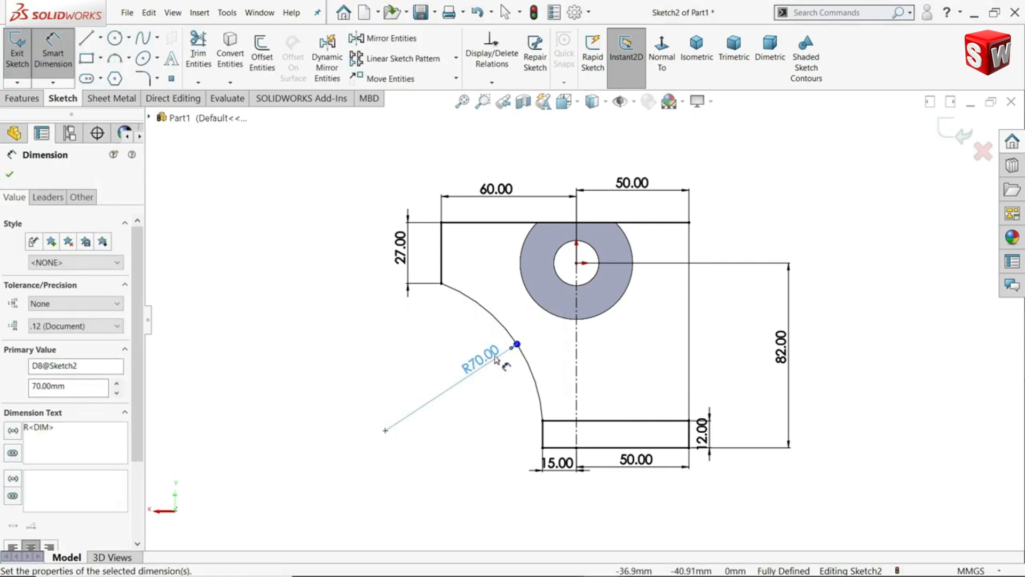
pyautogui.scroll(-2, 582, 370)
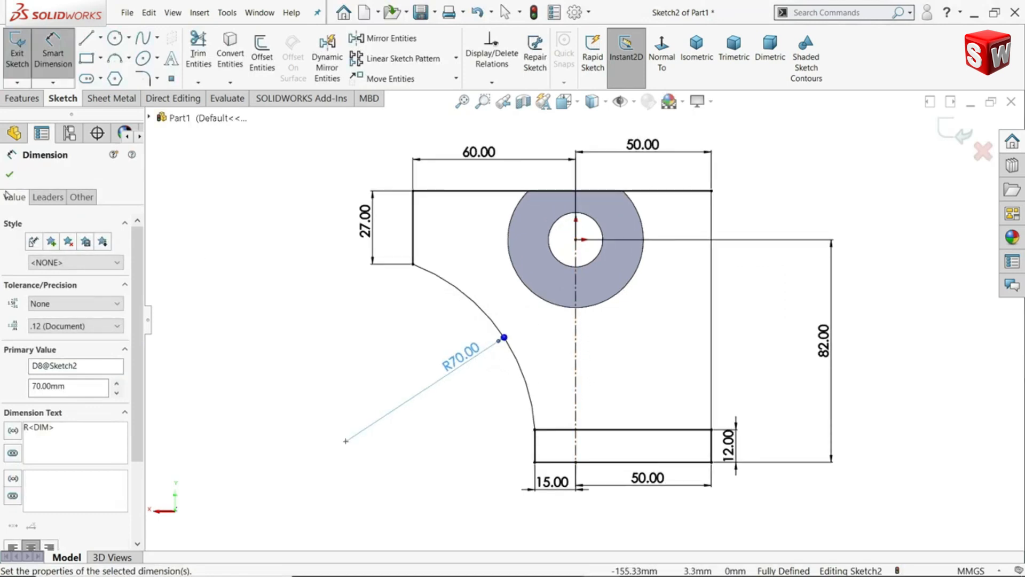
# Add a 10 mm sketch fillet to the bracket profile's upper corner on the 50 mm side.
pyautogui.click(8, 172)
pyautogui.click(697, 53)
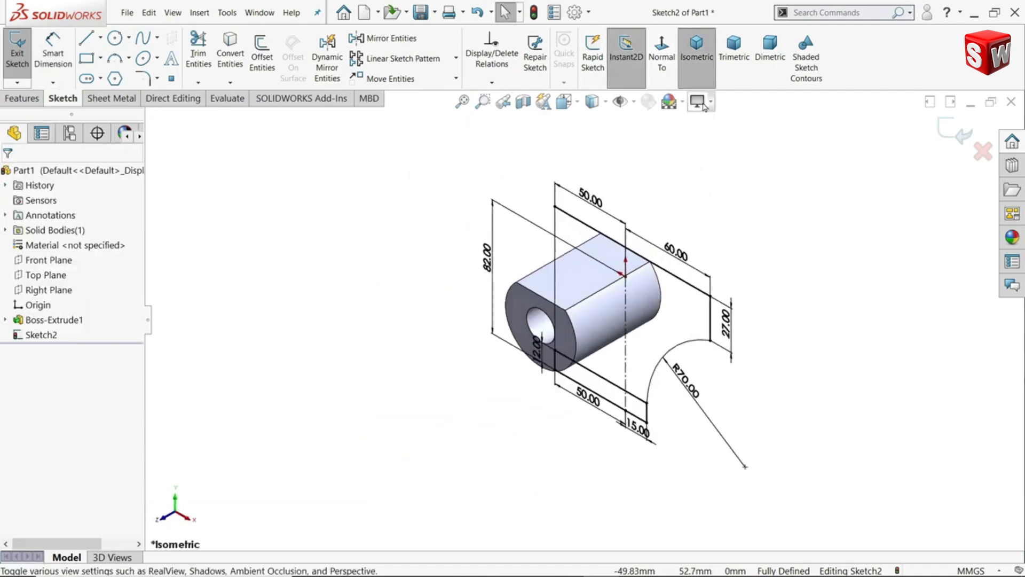
pyautogui.scroll(-5, 529, 211)
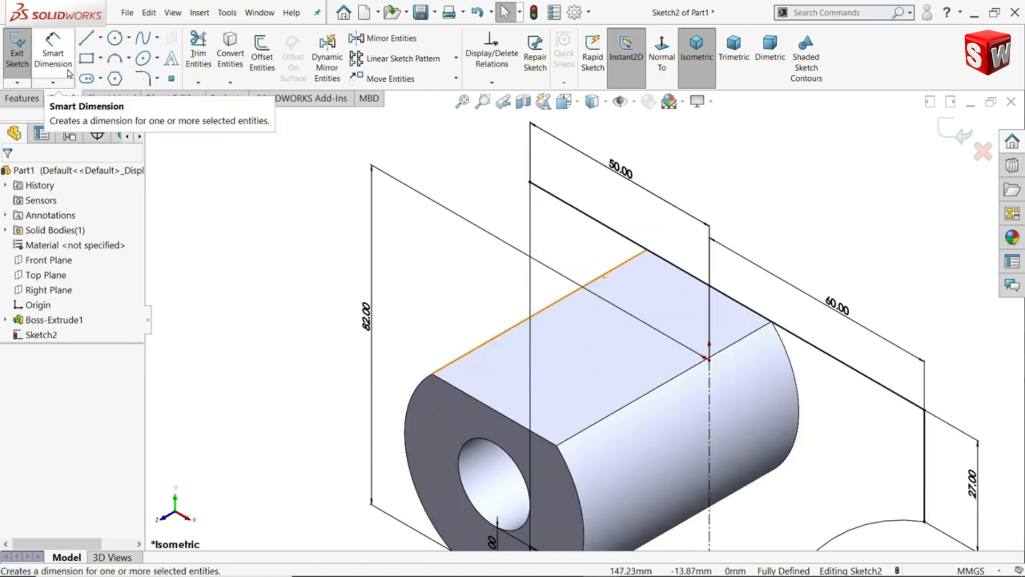
pyautogui.click(142, 78)
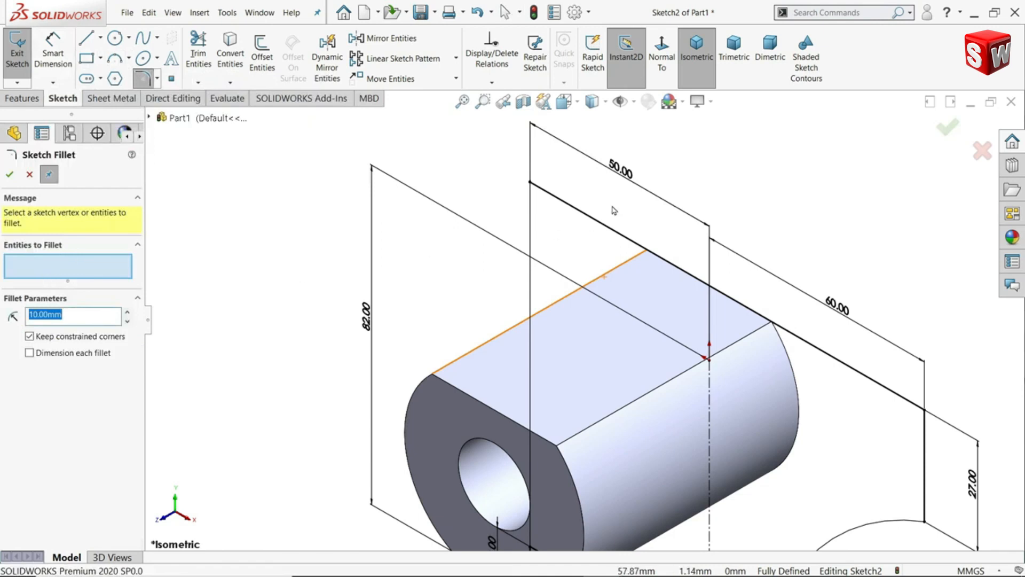
pyautogui.click(532, 186)
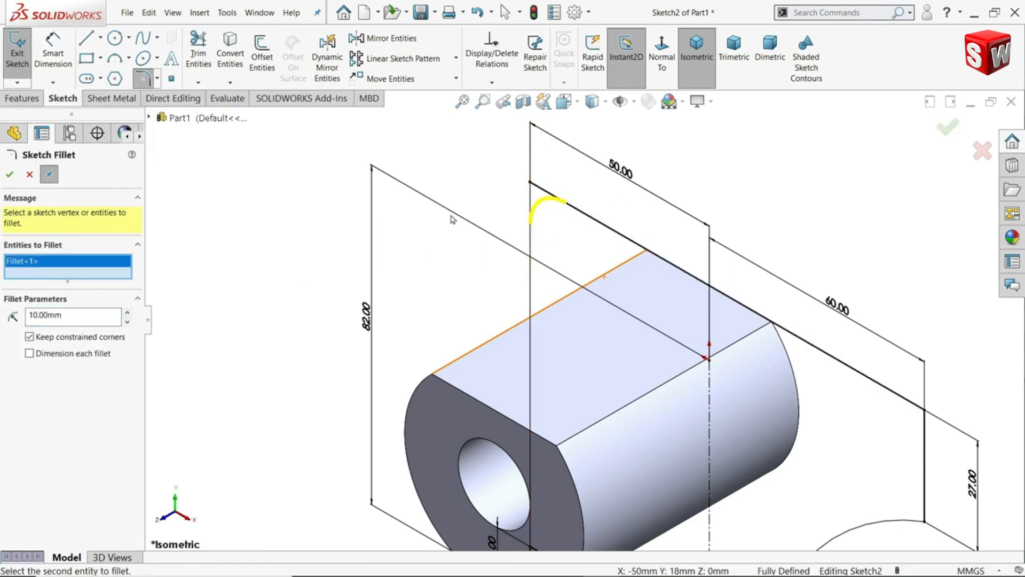
pyautogui.click(566, 206)
pyautogui.scroll(5, 609, 291)
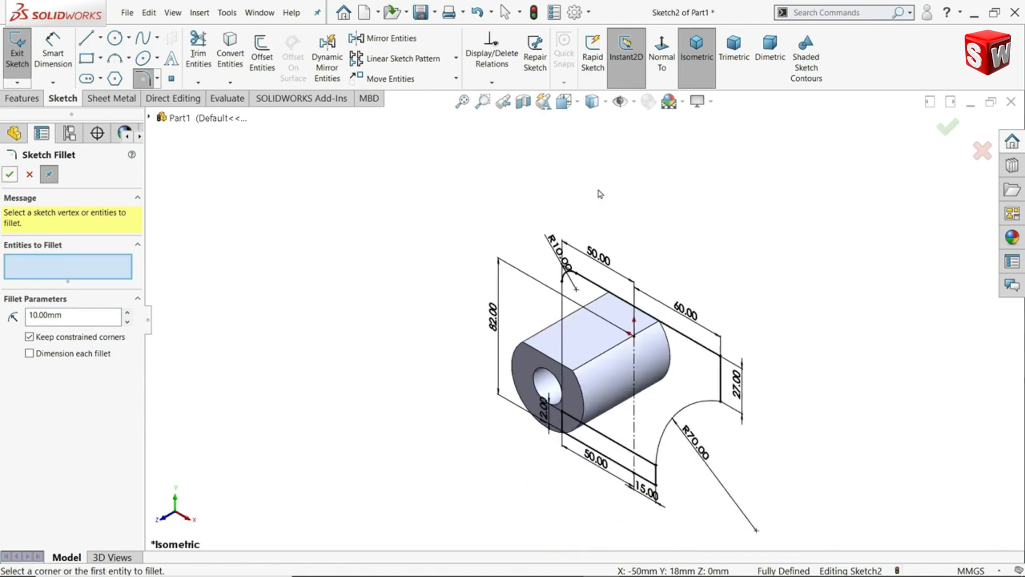
pyautogui.click(29, 174)
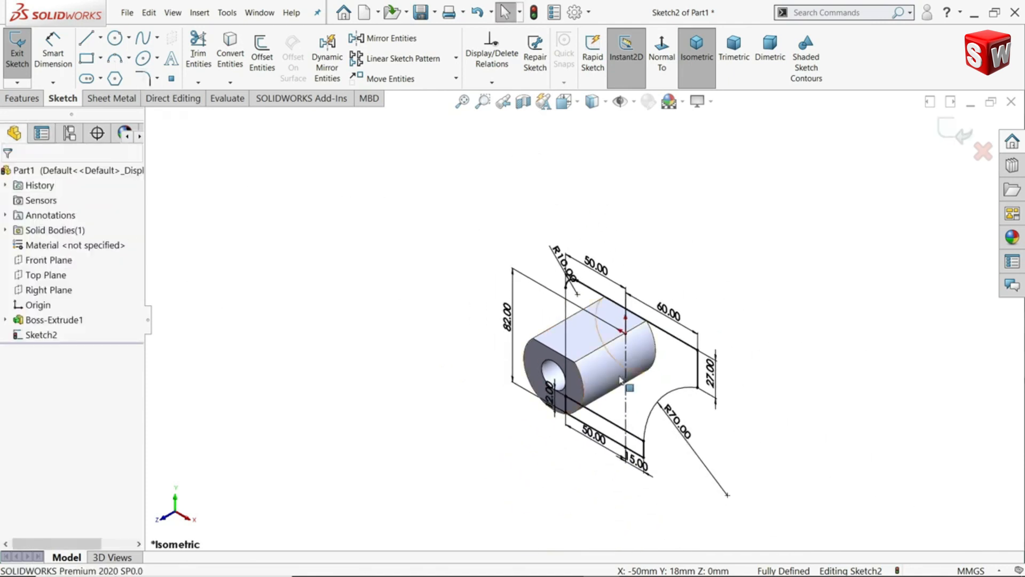
# Start an Extruded Boss from the bracket sketch and select the two plate regions above the bottom rectangle as contours.
pyautogui.scroll(-2, 614, 378)
pyautogui.click(36, 99)
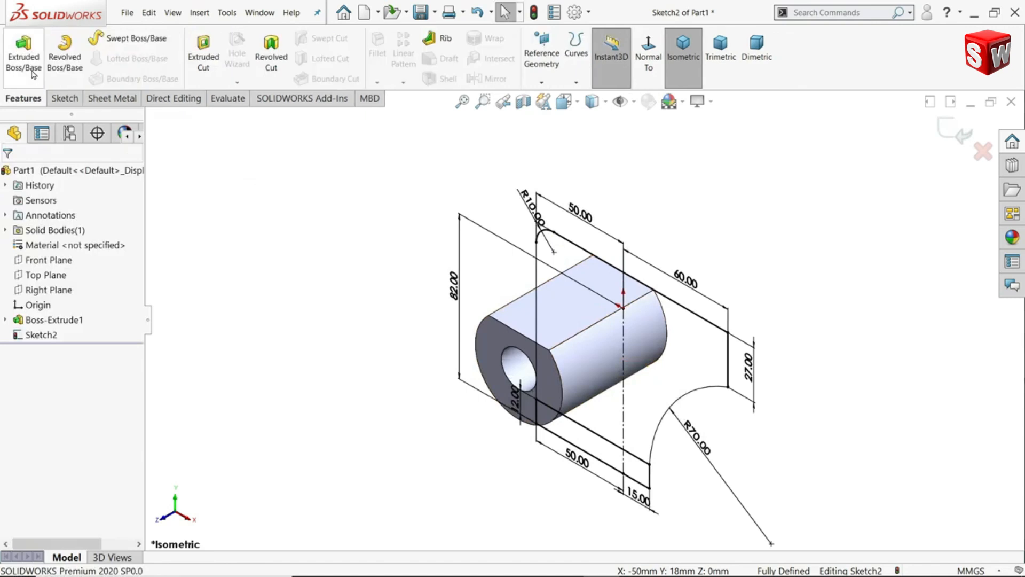
pyautogui.click(24, 53)
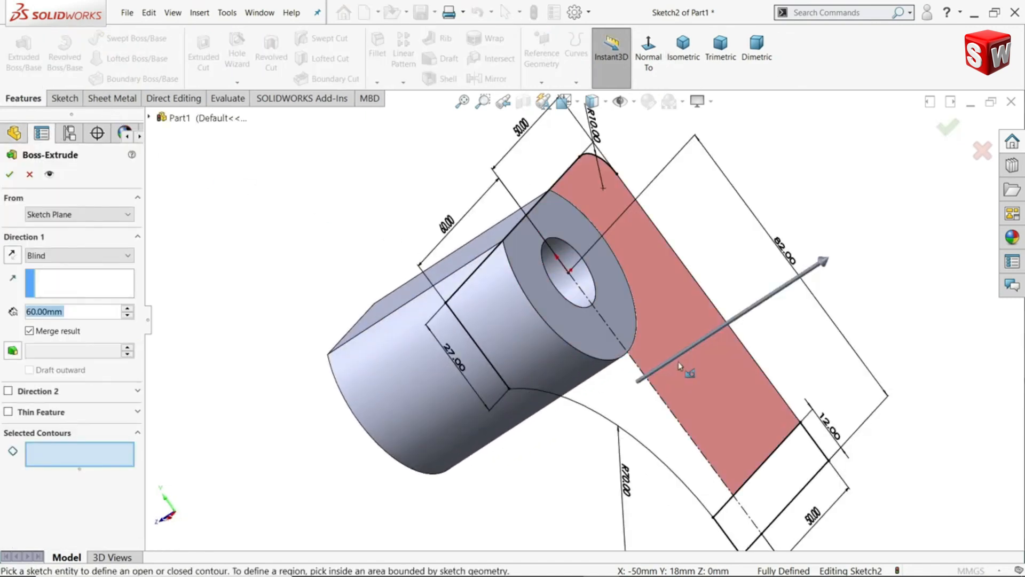
pyautogui.click(674, 364)
pyautogui.click(640, 392)
pyautogui.moveTo(289, 251); pyautogui.dragTo(265, 225, button='middle')
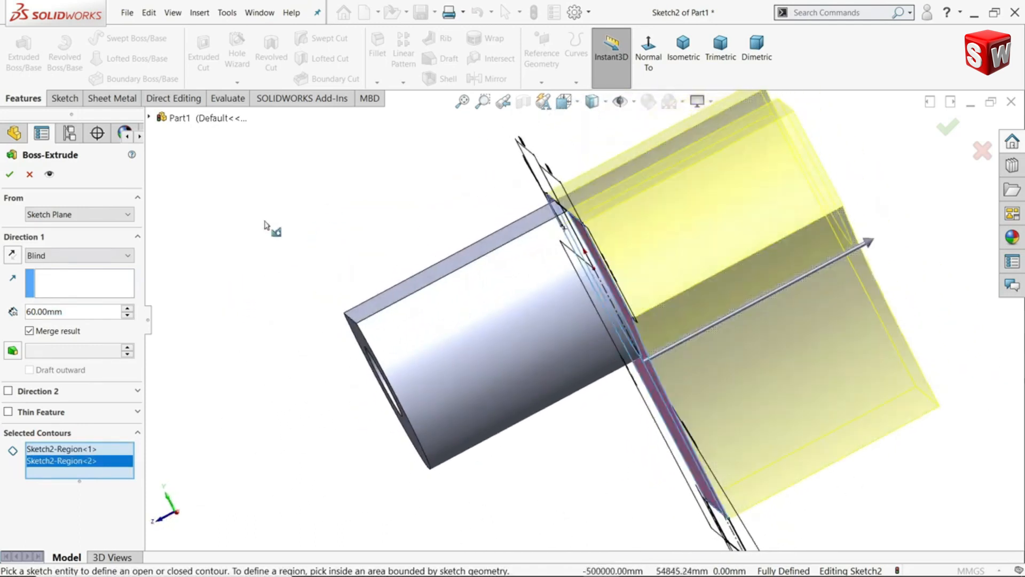
# Extrude the selected plate regions 12 mm blind, with the direction reversed toward the hollow cylinder.
pyautogui.click(71, 307)
pyautogui.write('12')
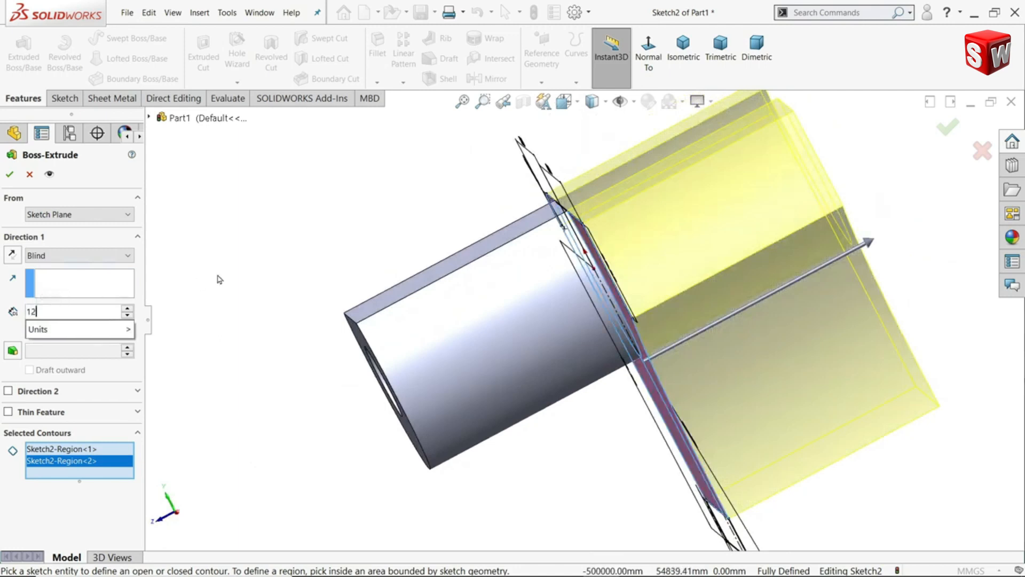
pyautogui.press('Return')
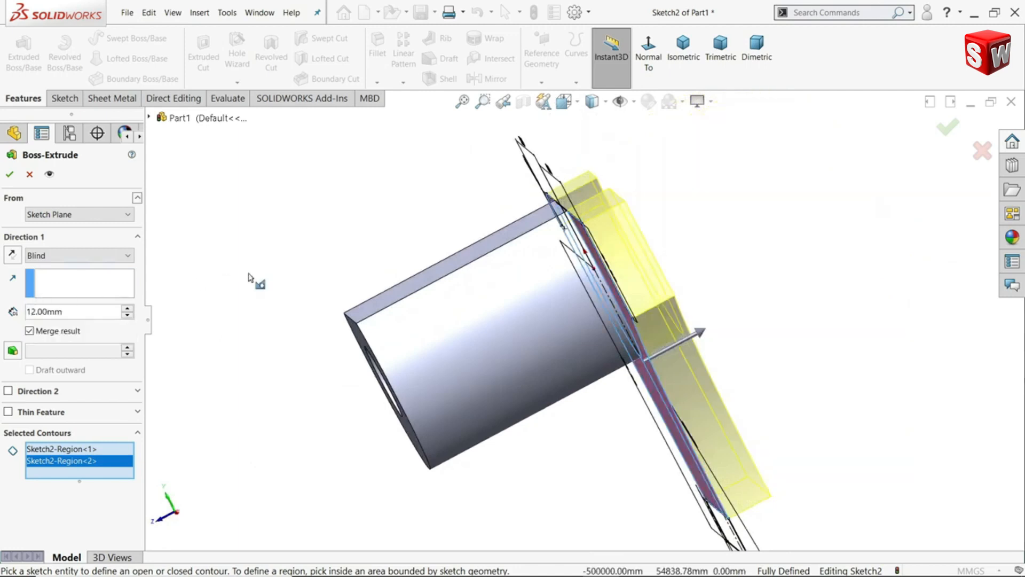
pyautogui.click(12, 255)
pyautogui.moveTo(206, 274)
pyautogui.mouseDown(button='middle')
pyautogui.moveTo(327, 263)
pyautogui.moveTo(290, 228)
pyautogui.moveTo(321, 246)
pyautogui.moveTo(421, 214)
pyautogui.moveTo(427, 252)
pyautogui.moveTo(396, 238)
pyautogui.mouseUp(button='middle')
pyautogui.scroll(4, 396, 238)
pyautogui.scroll(-3, 534, 380)
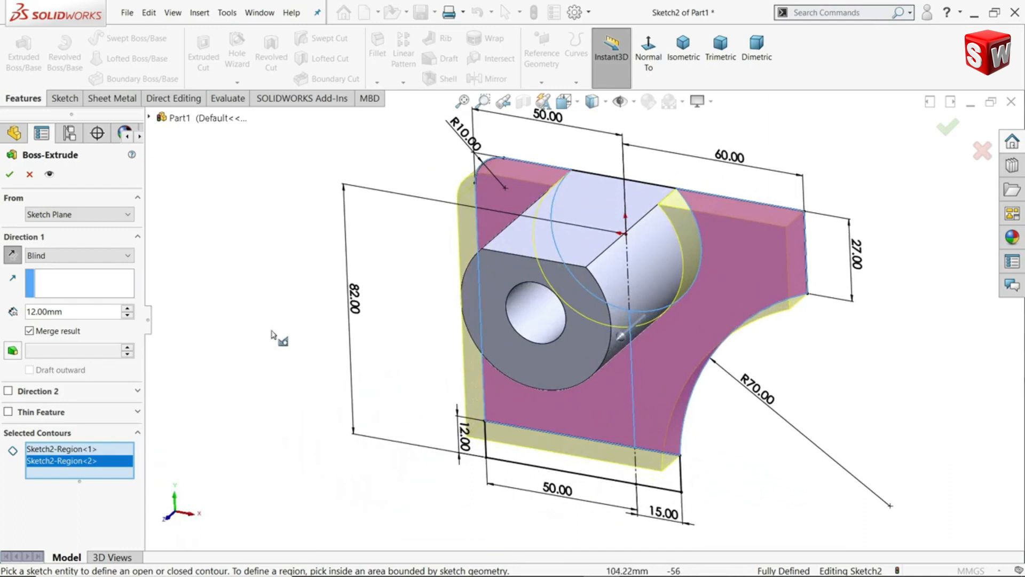
pyautogui.click(10, 175)
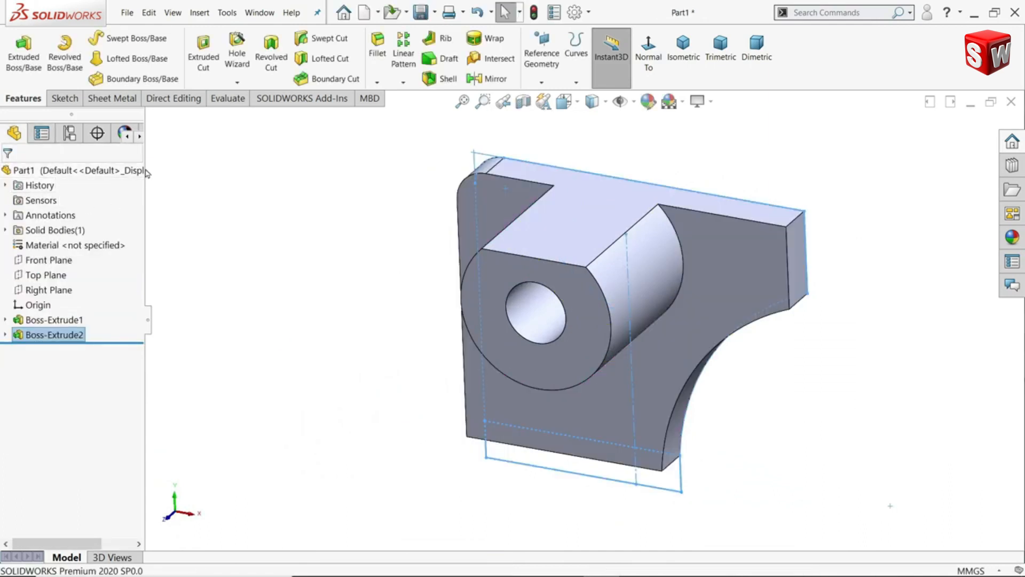
# Reuse Sketch2 for another Extruded Boss and select both regions of the bottom rectangle as contours.
pyautogui.click(6, 334)
pyautogui.click(53, 349)
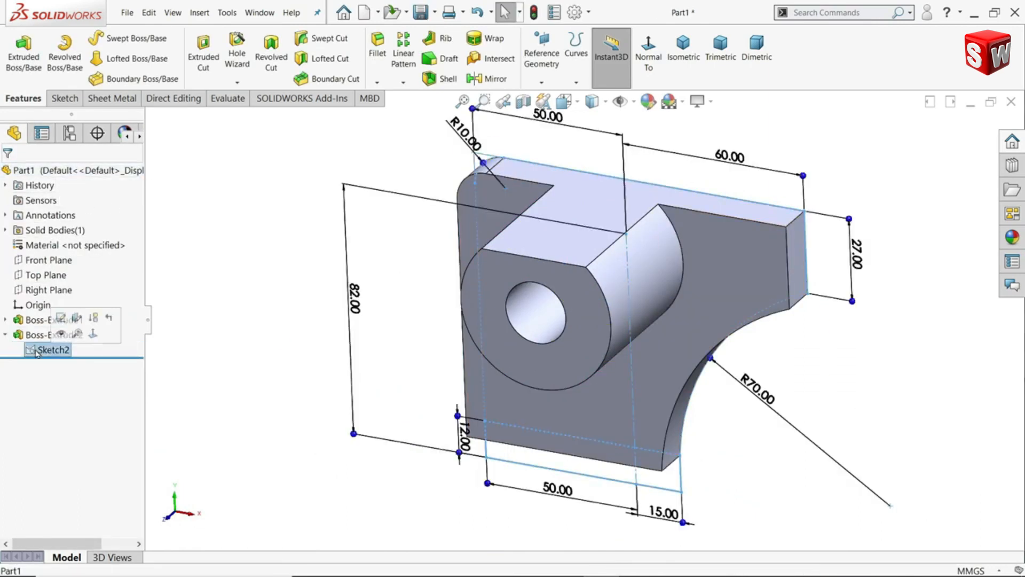
pyautogui.click(26, 67)
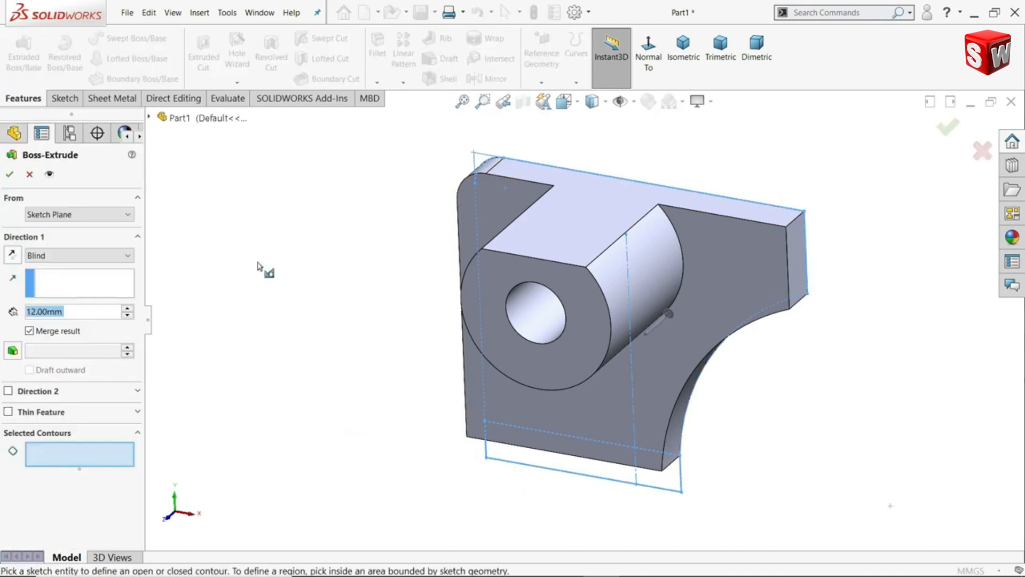
pyautogui.moveTo(602, 492); pyautogui.dragTo(592, 423, button='middle')
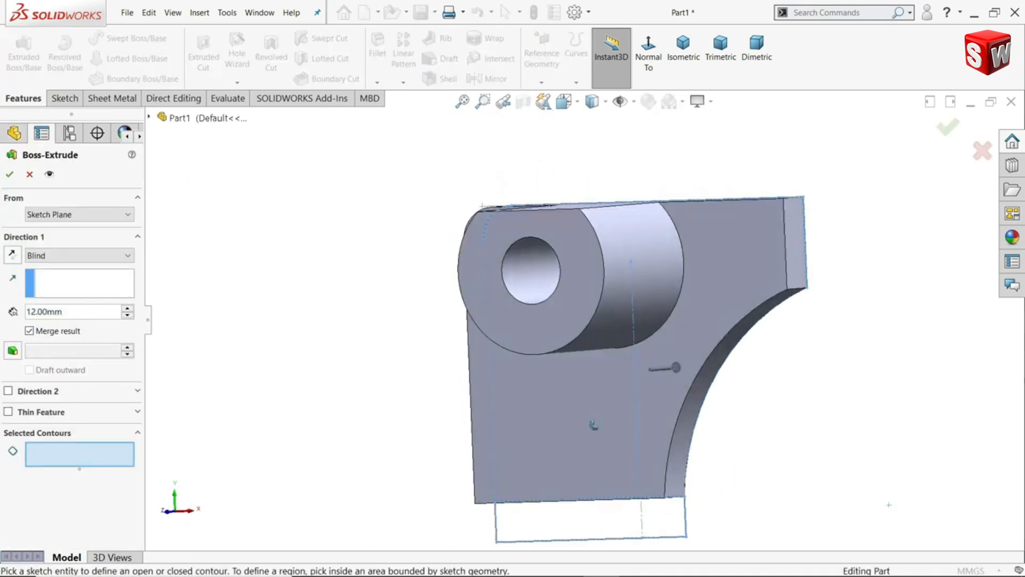
pyautogui.click(632, 515)
pyautogui.click(665, 518)
pyautogui.scroll(3, 680, 488)
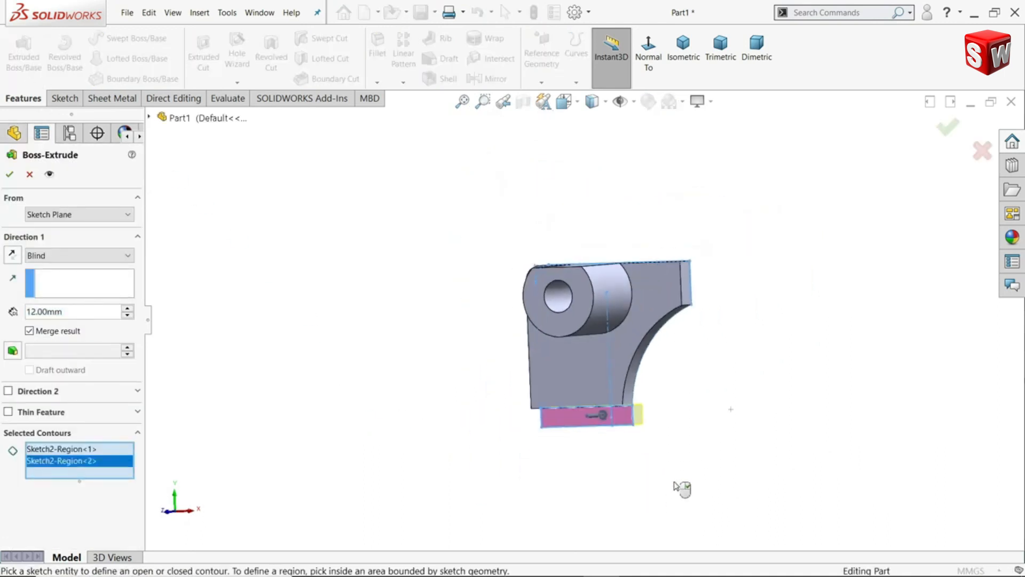
pyautogui.moveTo(680, 487); pyautogui.dragTo(635, 480, button='middle')
# Extrude the bottom rectangle 48 mm blind, with the direction reversed toward the cylinder side, to form the base.
pyautogui.scroll(-5, 633, 395)
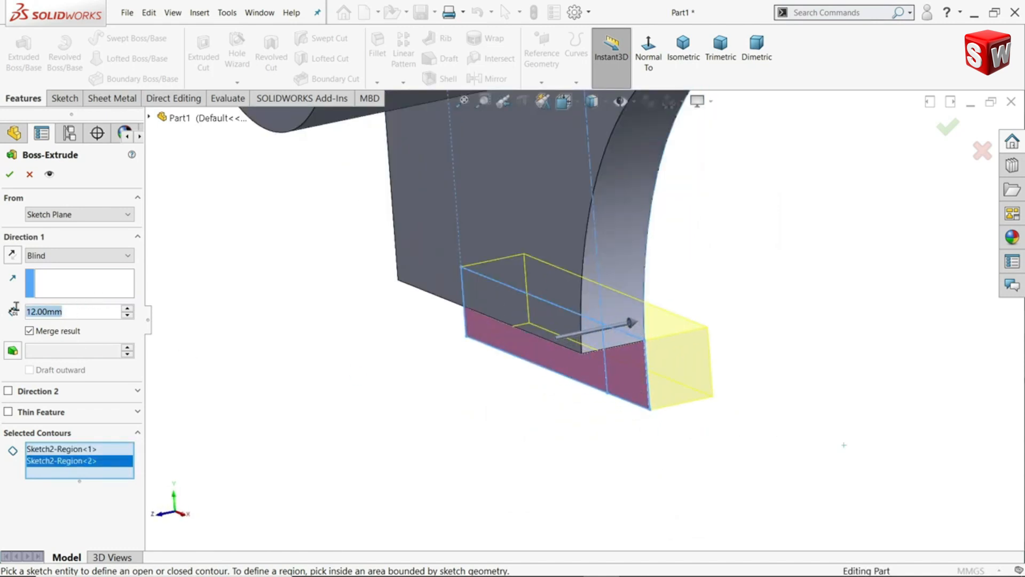
pyautogui.write('48')
pyautogui.press('Return')
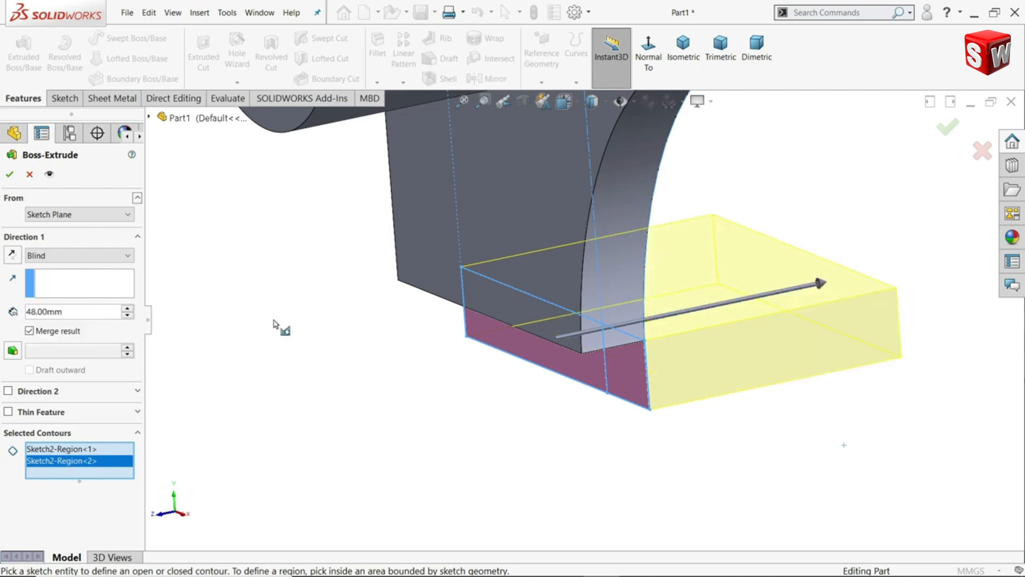
pyautogui.click(13, 256)
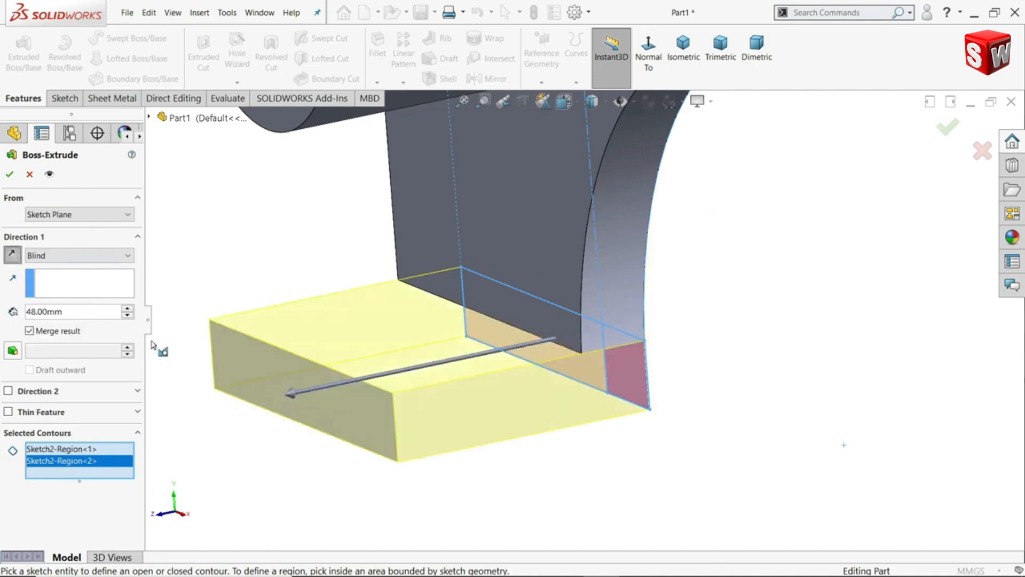
pyautogui.moveTo(313, 315); pyautogui.dragTo(319, 336, button='middle')
pyautogui.click(9, 174)
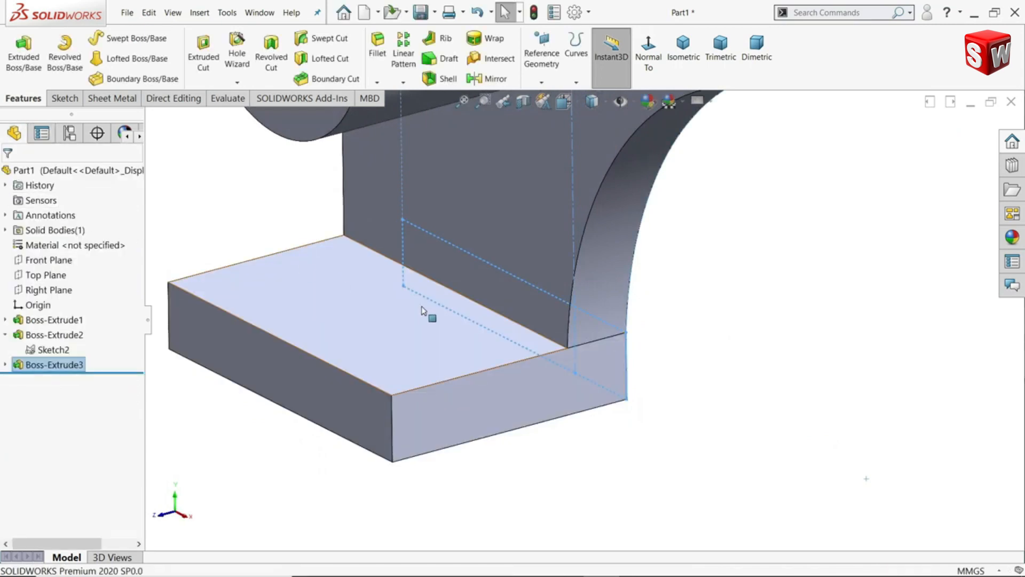
# Sketch a 10 mm diameter circle on the plate's cylinder-side face near the rounded upper corner.
pyautogui.scroll(5, 614, 299)
pyautogui.scroll(-2, 572, 245)
pyautogui.moveTo(549, 274); pyautogui.dragTo(582, 296, button='middle')
pyautogui.scroll(-3, 459, 144)
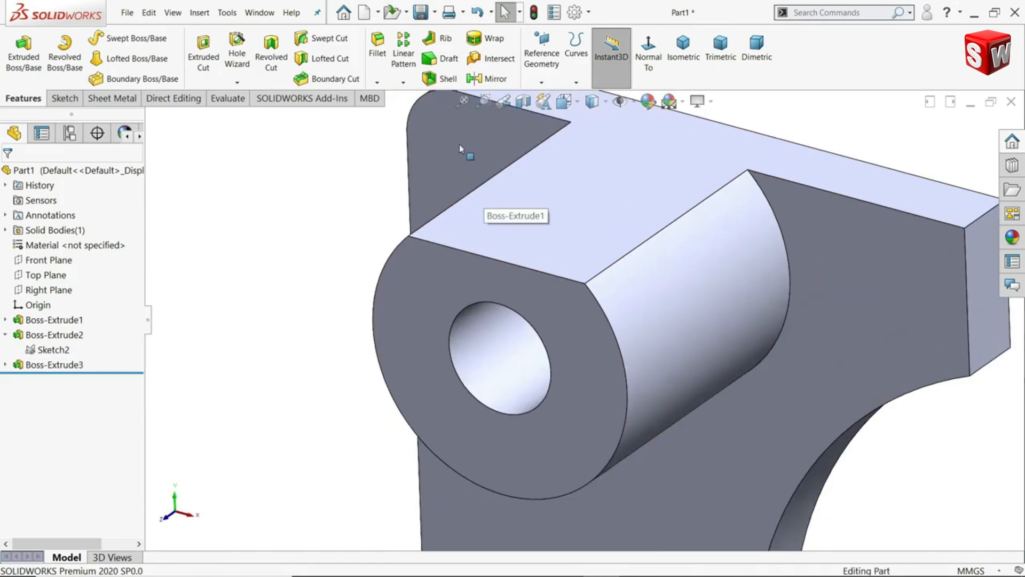
pyautogui.click(459, 144)
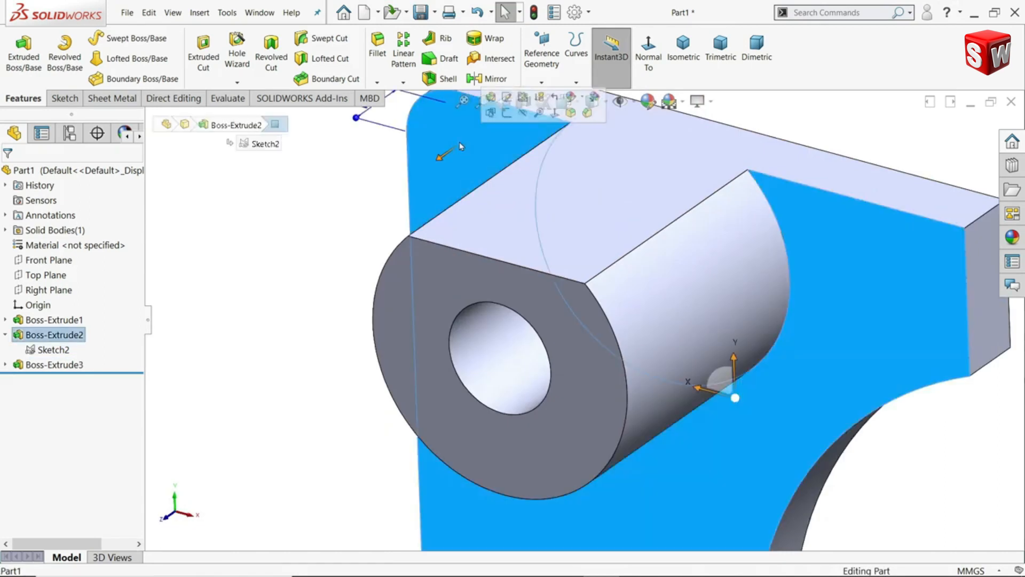
pyautogui.click(506, 114)
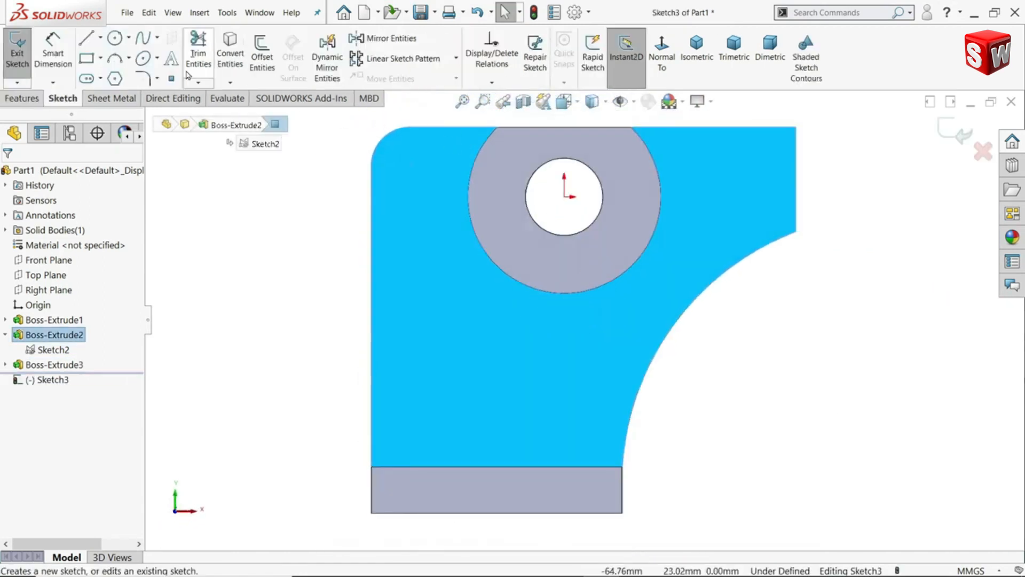
pyautogui.click(114, 37)
pyautogui.scroll(-4, 417, 126)
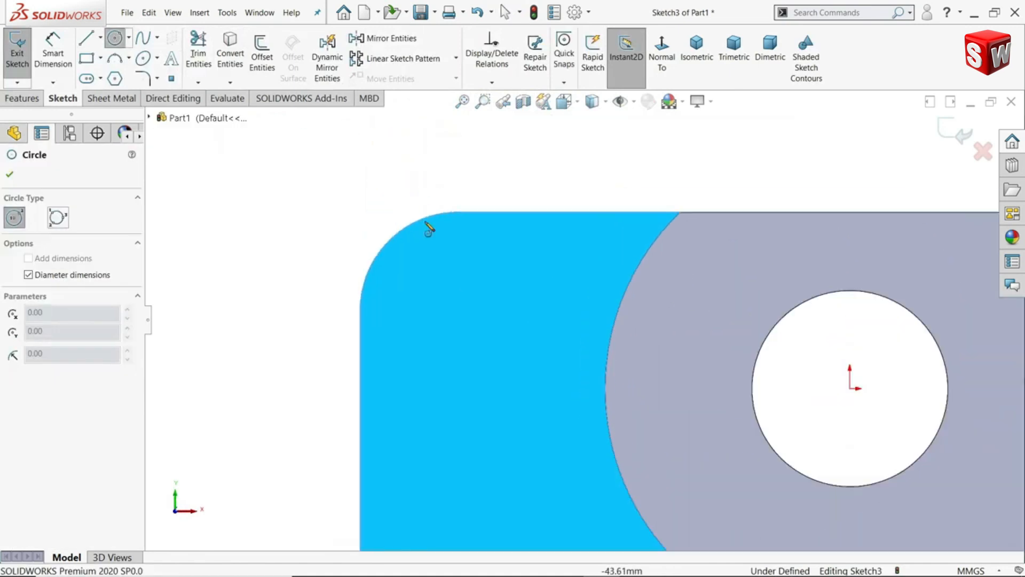
pyautogui.click(463, 327)
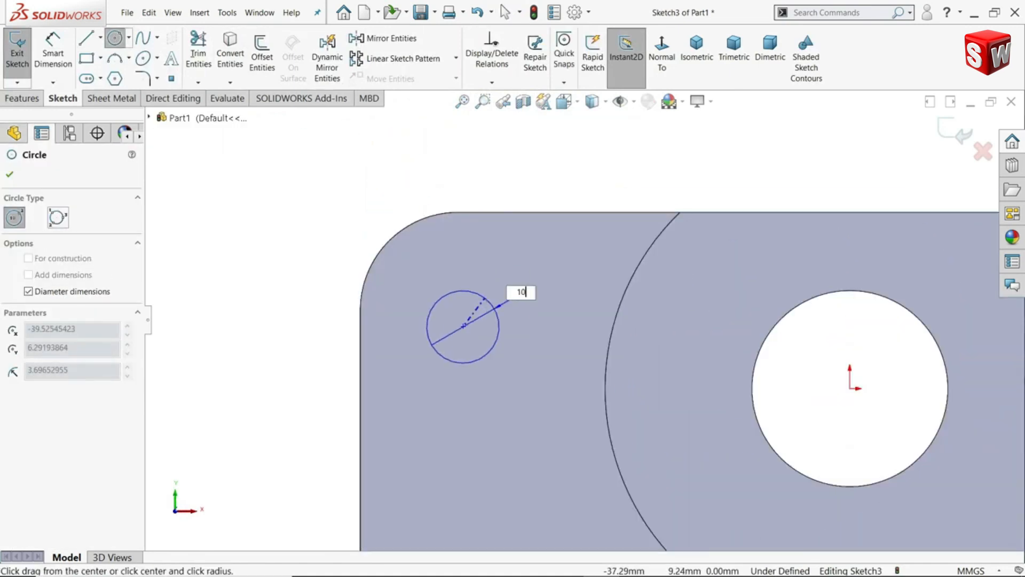
pyautogui.press('Return')
pyautogui.rightClick(414, 151)
pyautogui.click(431, 155)
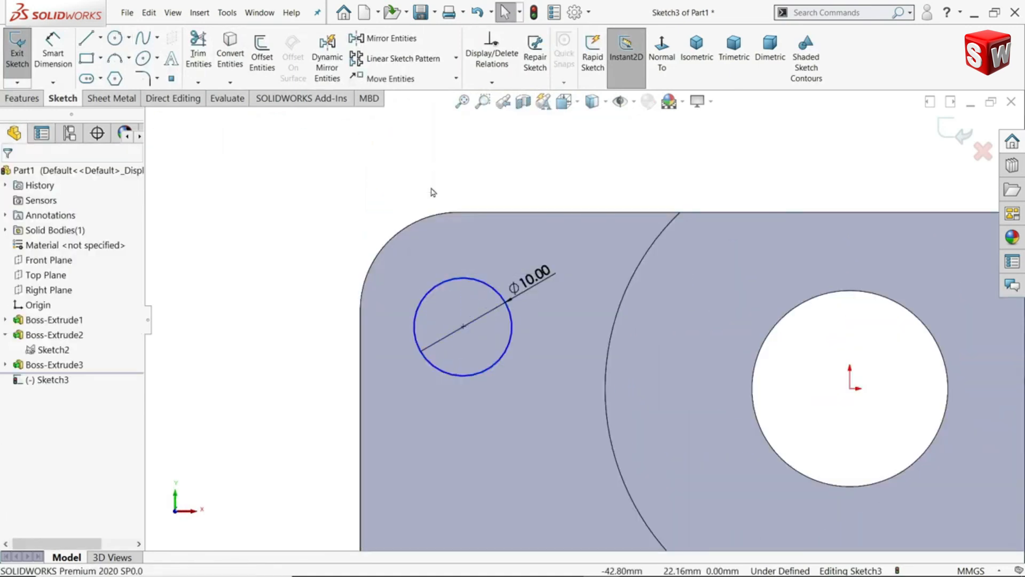
# Make the 10 mm circle concentric with the plate's rounded corner edge.
pyautogui.click(400, 235)
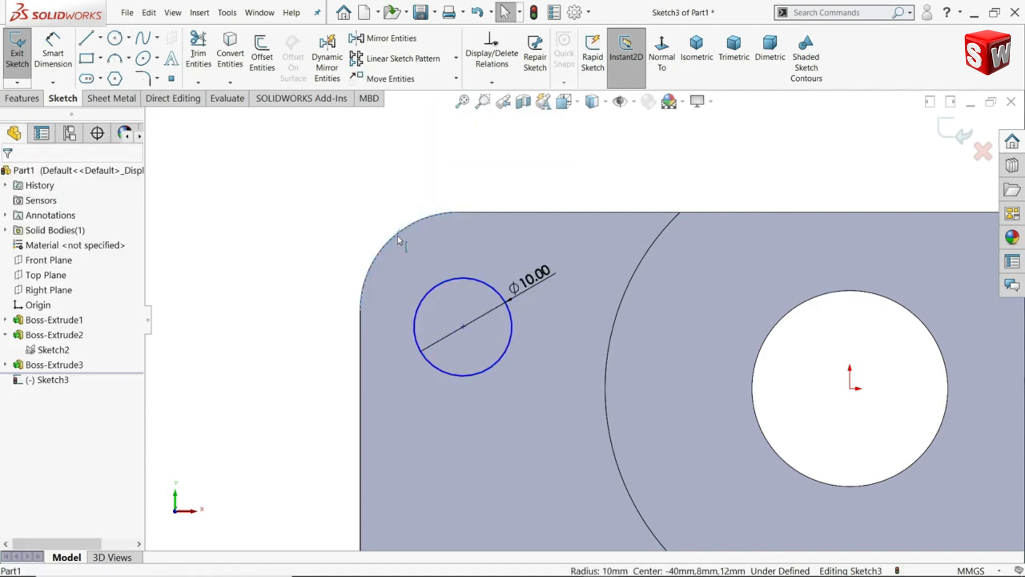
pyautogui.keyDown('ctrl'); pyautogui.click(437, 288); pyautogui.keyUp('ctrl')
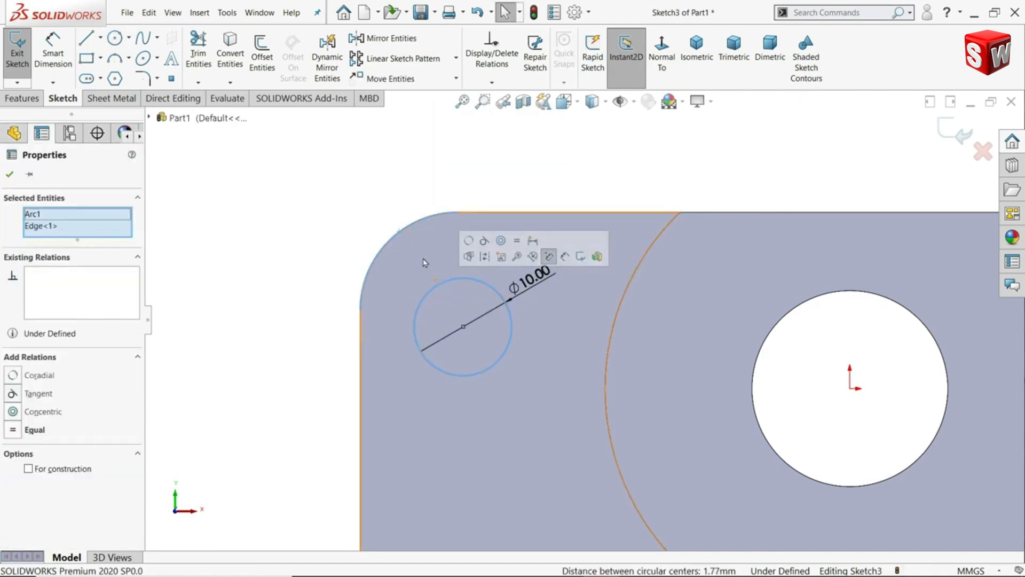
pyautogui.click(500, 241)
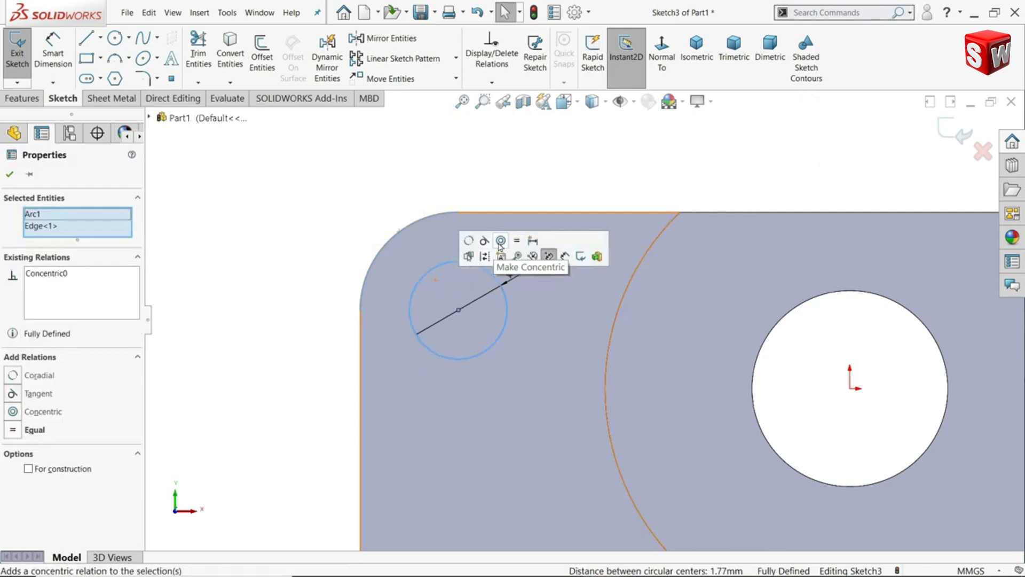
pyautogui.click(327, 201)
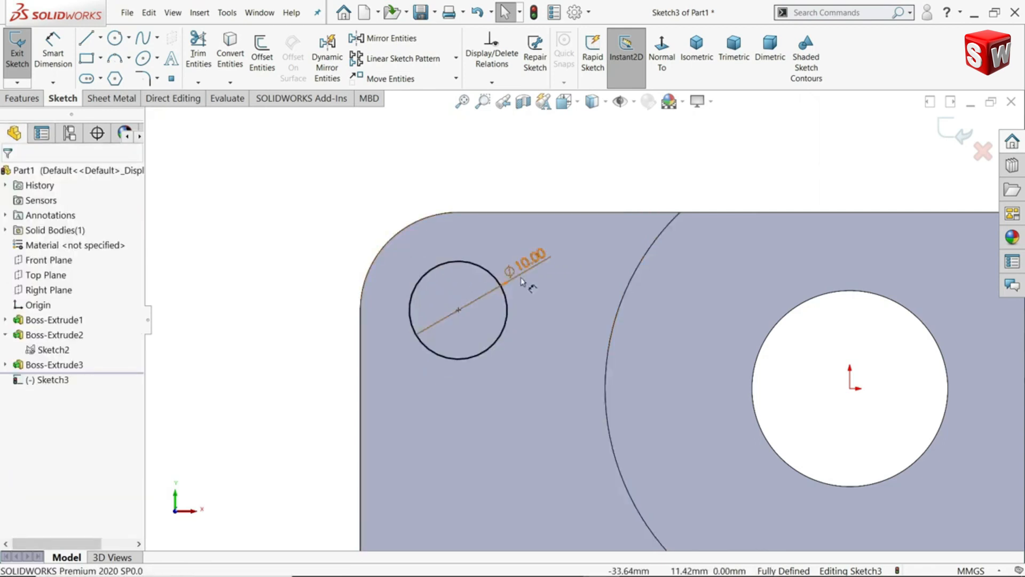
# Cut the 10 mm circle at the plate's rounded upper corner through the part with an Extruded Cut set to Through All.
pyautogui.click(22, 98)
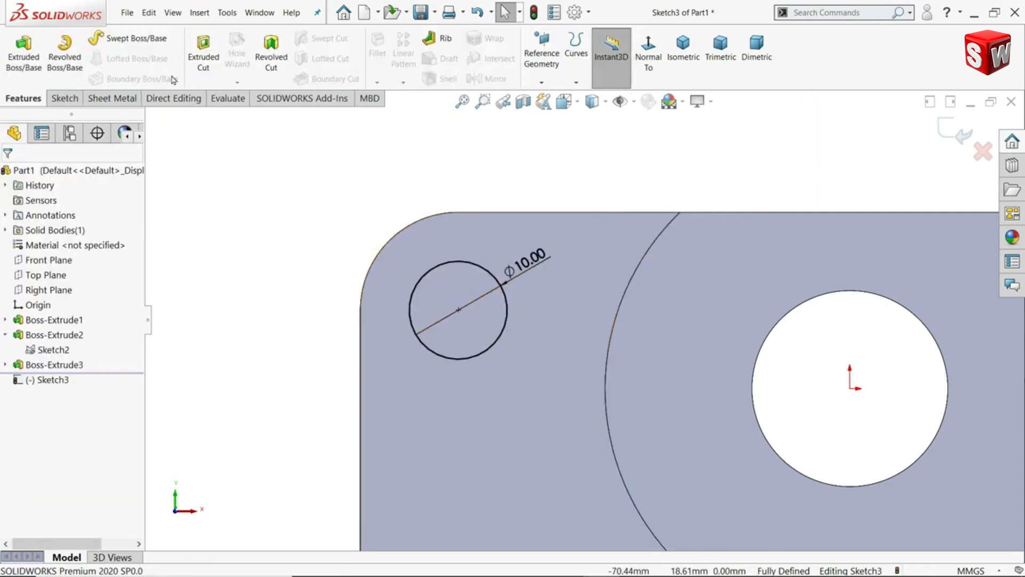
pyautogui.click(203, 56)
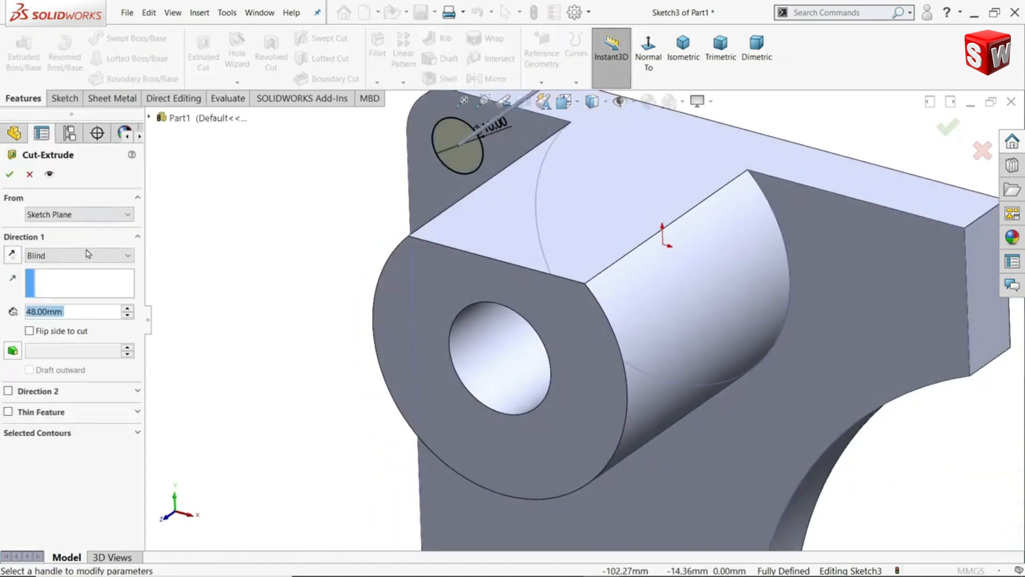
pyautogui.click(88, 255)
pyautogui.click(65, 278)
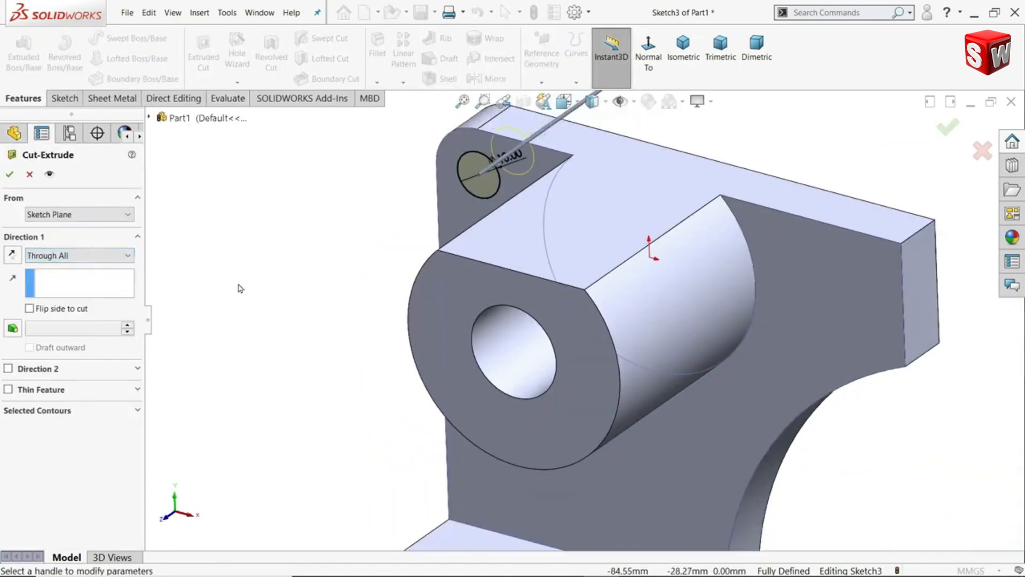
pyautogui.scroll(3, 539, 198)
pyautogui.scroll(-4, 541, 195)
pyautogui.moveTo(674, 216); pyautogui.dragTo(588, 234, button='middle')
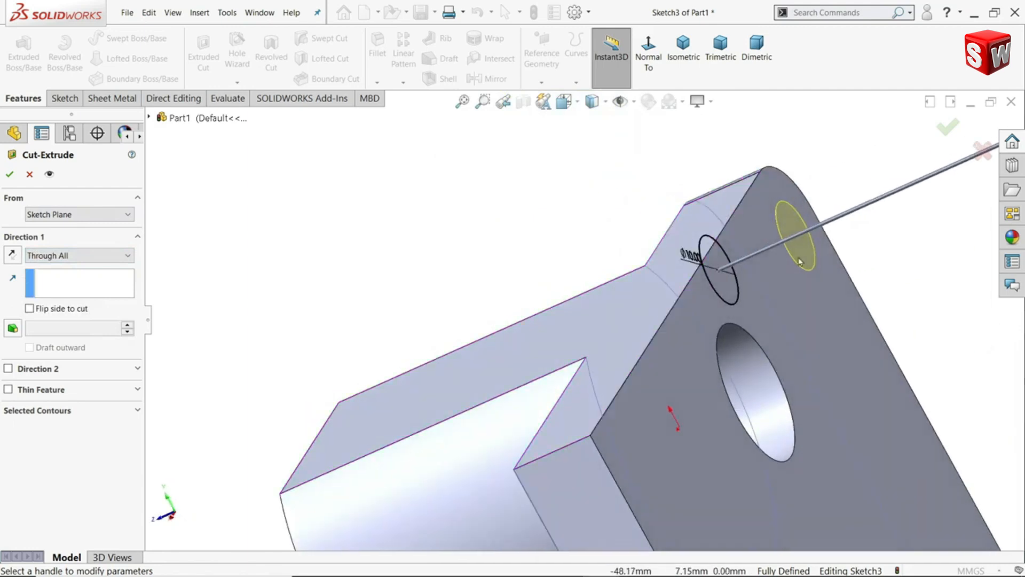
pyautogui.scroll(-3, 799, 261)
pyautogui.click(9, 175)
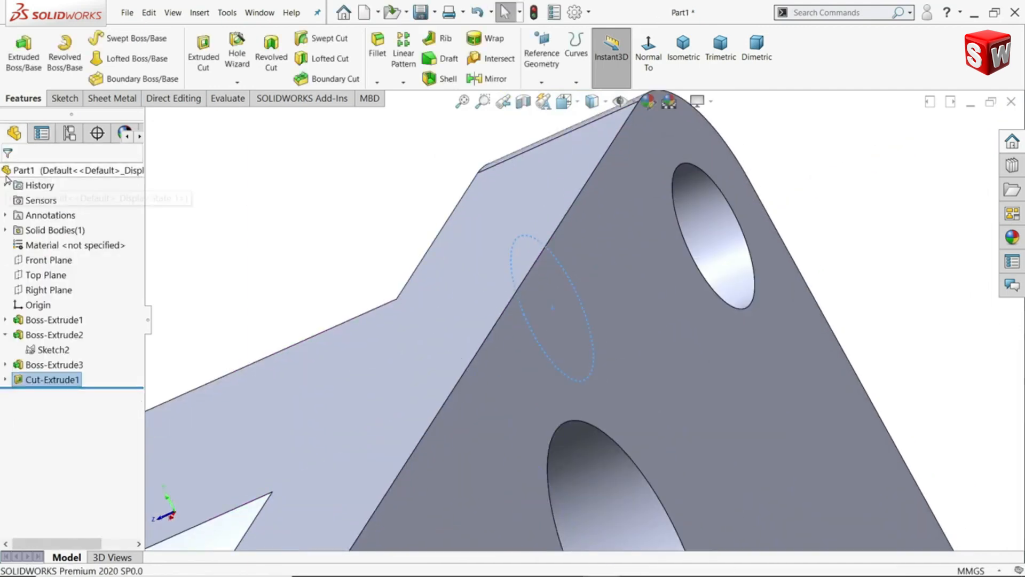
# Fillet the vertical edge at the base's outer front corner with a 10 mm symmetric radius.
pyautogui.moveTo(536, 229); pyautogui.dragTo(605, 224, button='middle')
pyautogui.scroll(5, 585, 374)
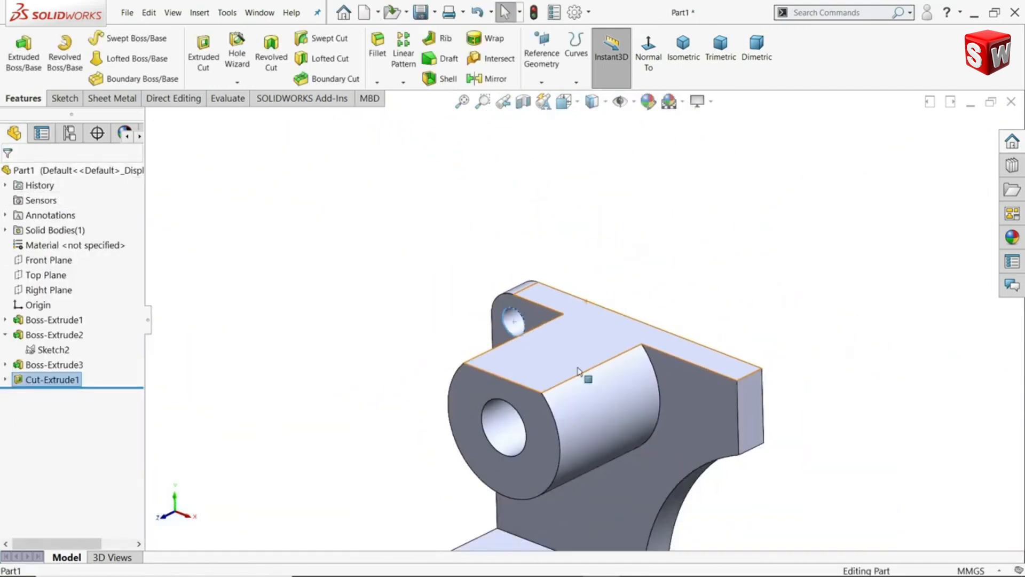
pyautogui.scroll(-5, 539, 427)
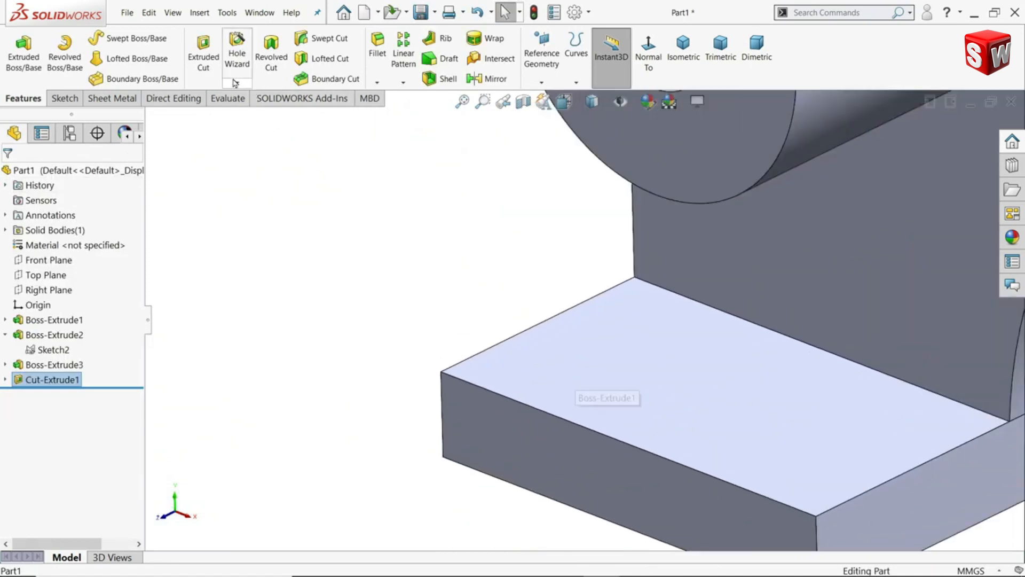
pyautogui.click(377, 47)
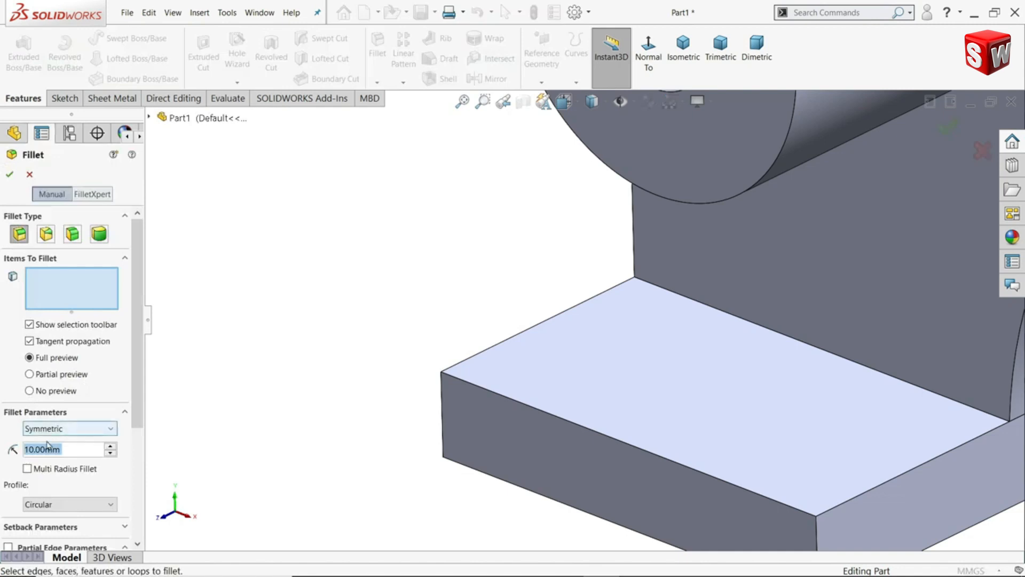
pyautogui.click(443, 411)
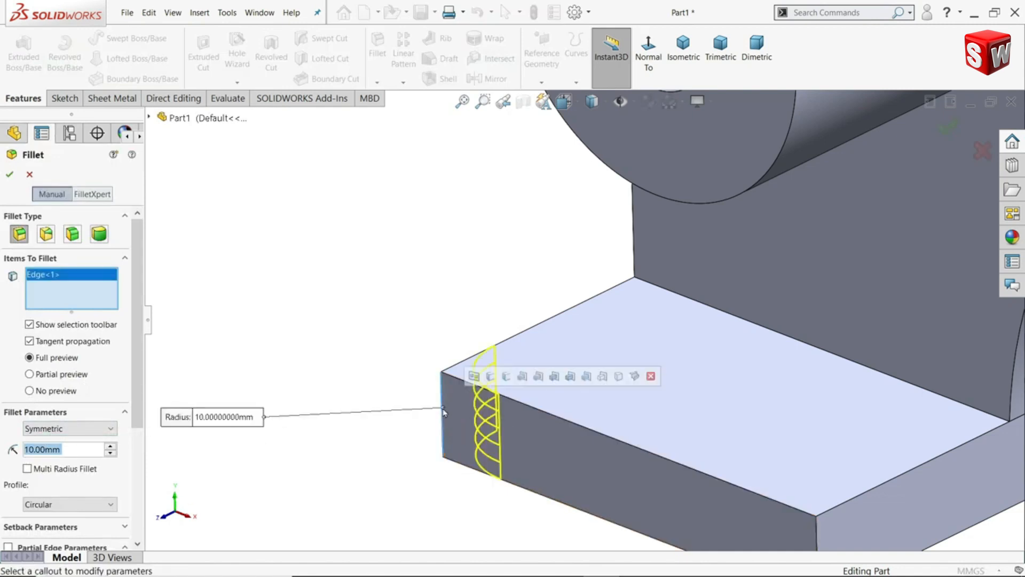
pyautogui.click(10, 175)
# Sketch a 10 mm diameter circle on the base's upper face near the filleted corner.
pyautogui.moveTo(414, 320); pyautogui.dragTo(450, 325, button='middle')
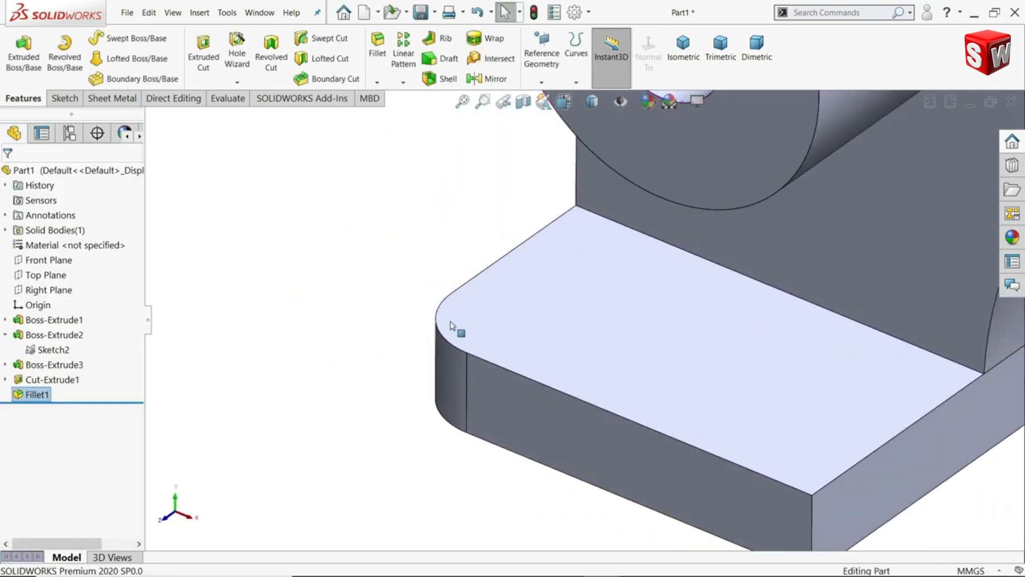
pyautogui.scroll(-3, 450, 325)
pyautogui.click(441, 285)
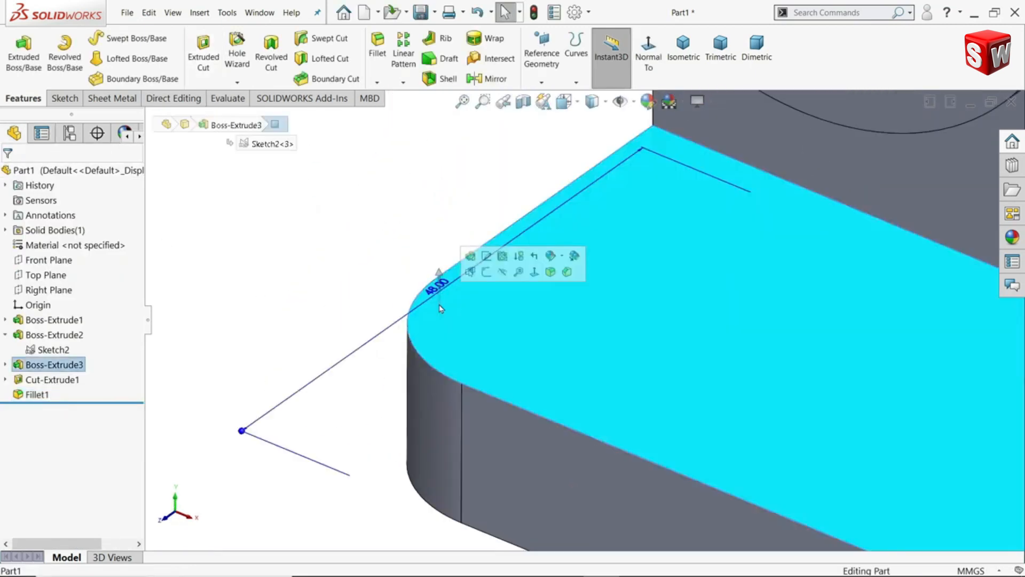
pyautogui.click(486, 272)
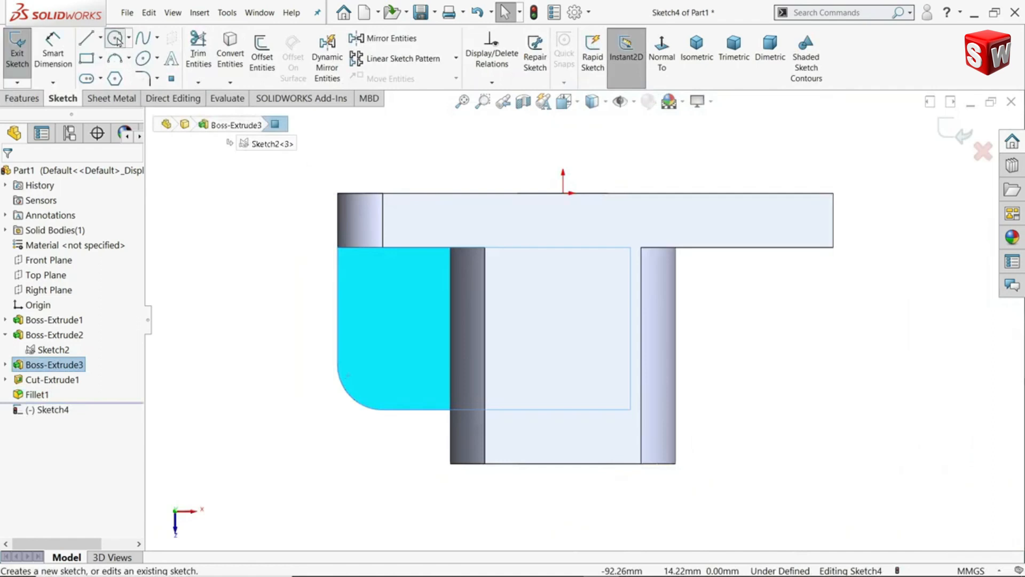
pyautogui.click(115, 37)
pyautogui.scroll(-5, 405, 322)
pyautogui.click(404, 312)
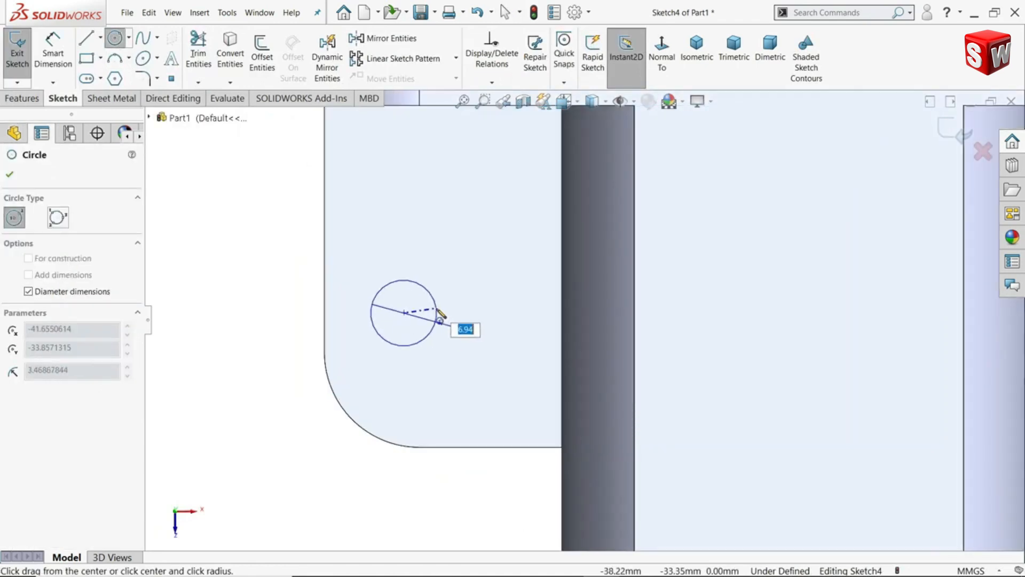
pyautogui.write('10')
pyautogui.press('Return')
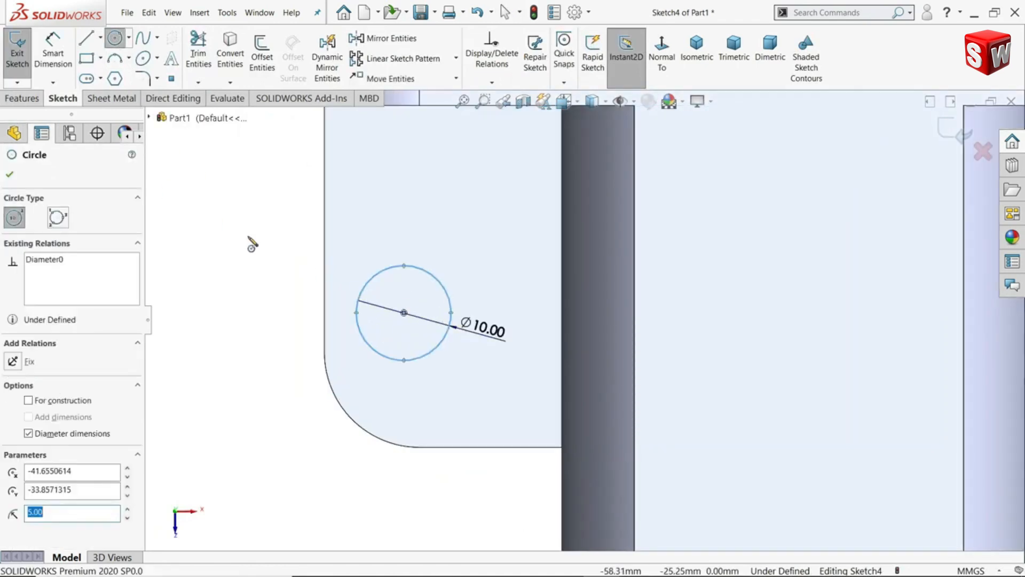
pyautogui.rightClick(252, 245)
pyautogui.click(270, 251)
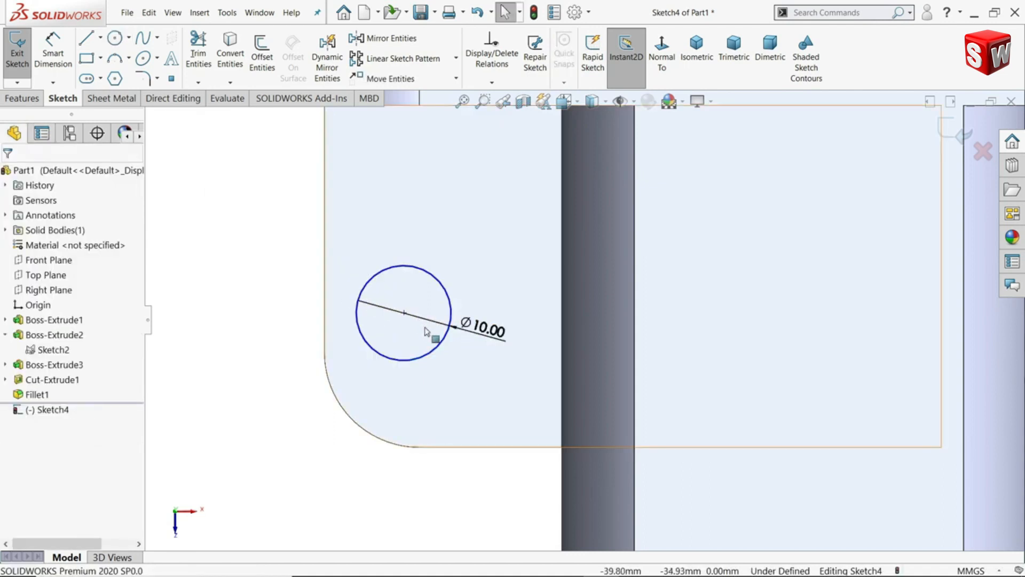
# Make the 10 mm circle on the base concentric with the base's rounded corner edge.
pyautogui.click(434, 356)
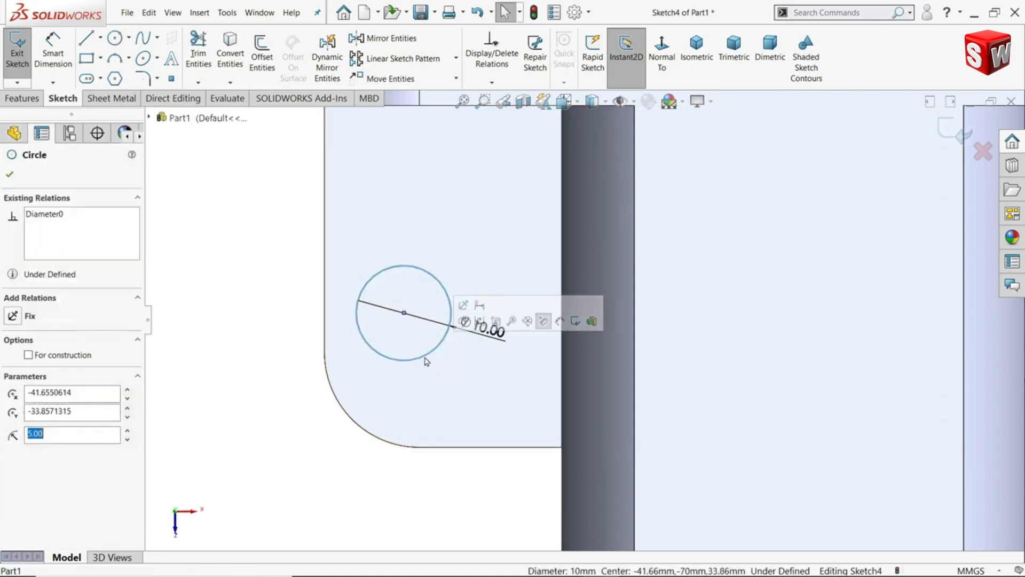
pyautogui.keyDown('ctrl'); pyautogui.click(356, 425); pyautogui.keyUp('ctrl')
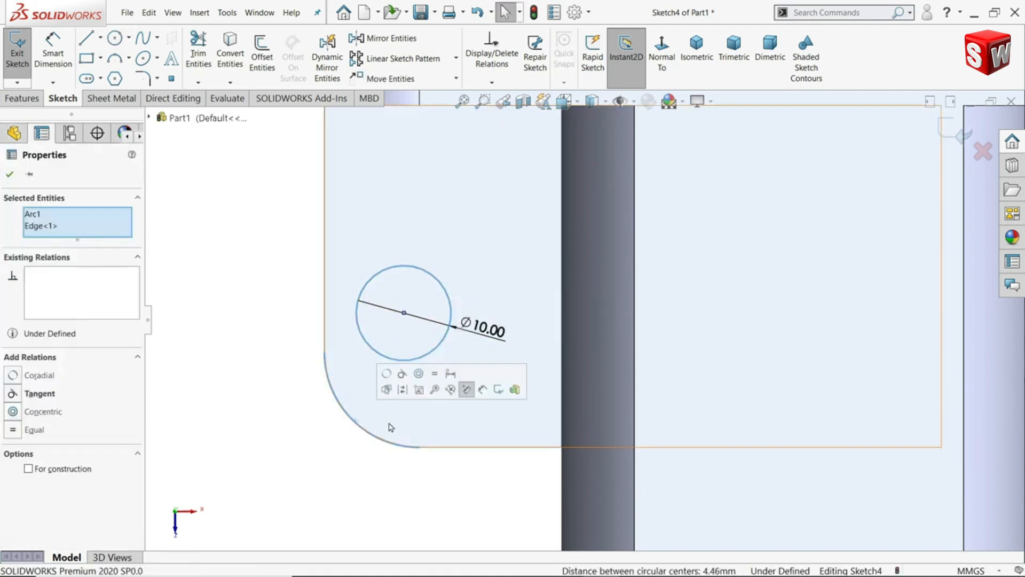
pyautogui.click(419, 373)
pyautogui.click(263, 254)
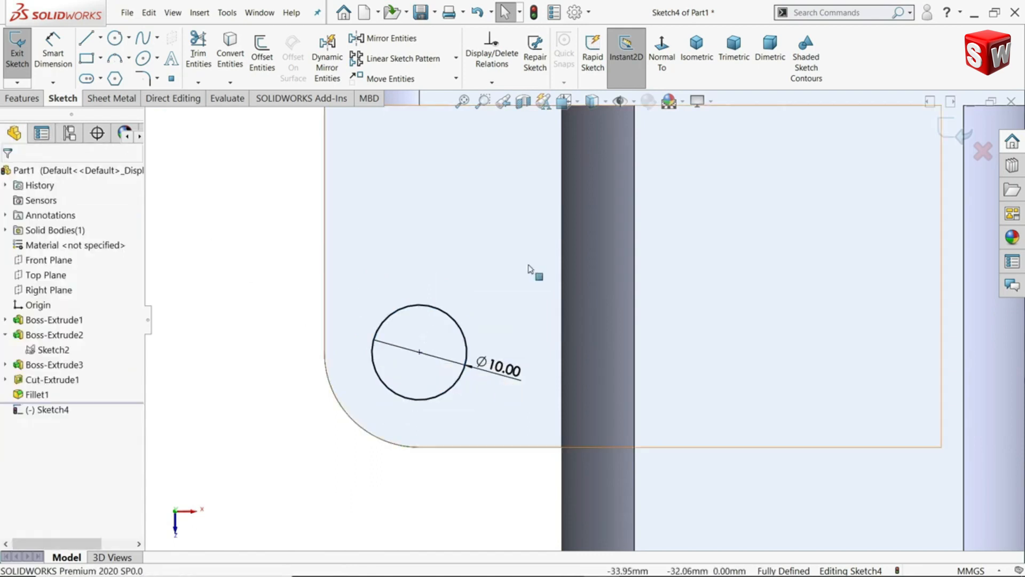
# Cut the base's 10 mm circle down through the base with an Extruded Cut set to Up To Next.
pyautogui.click(692, 80)
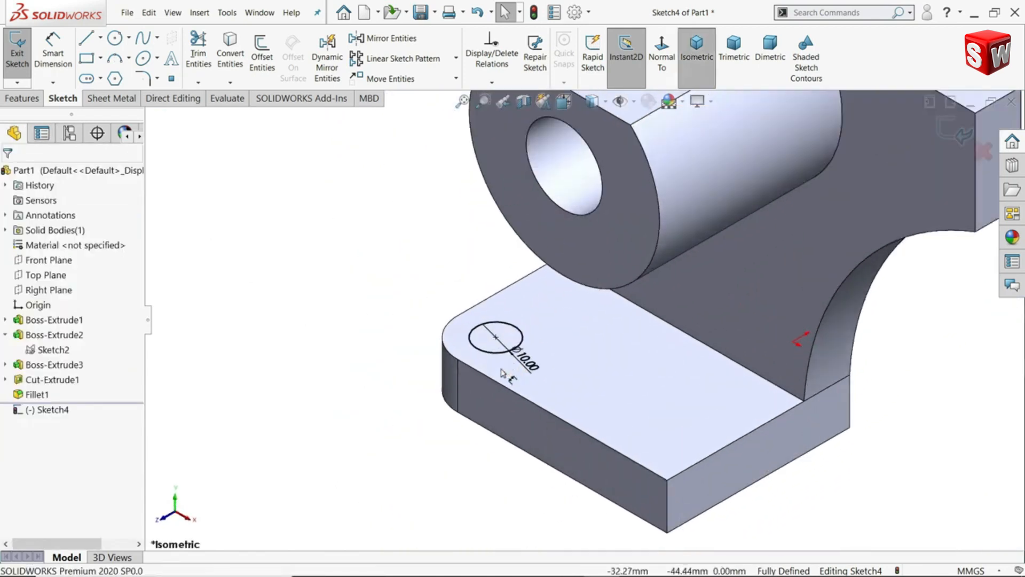
pyautogui.click(21, 98)
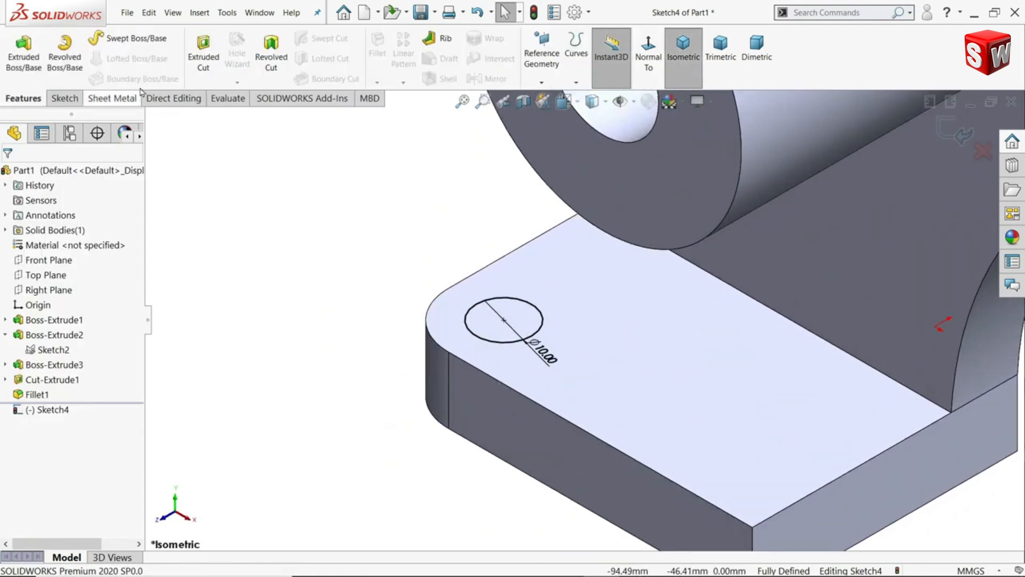
pyautogui.click(203, 56)
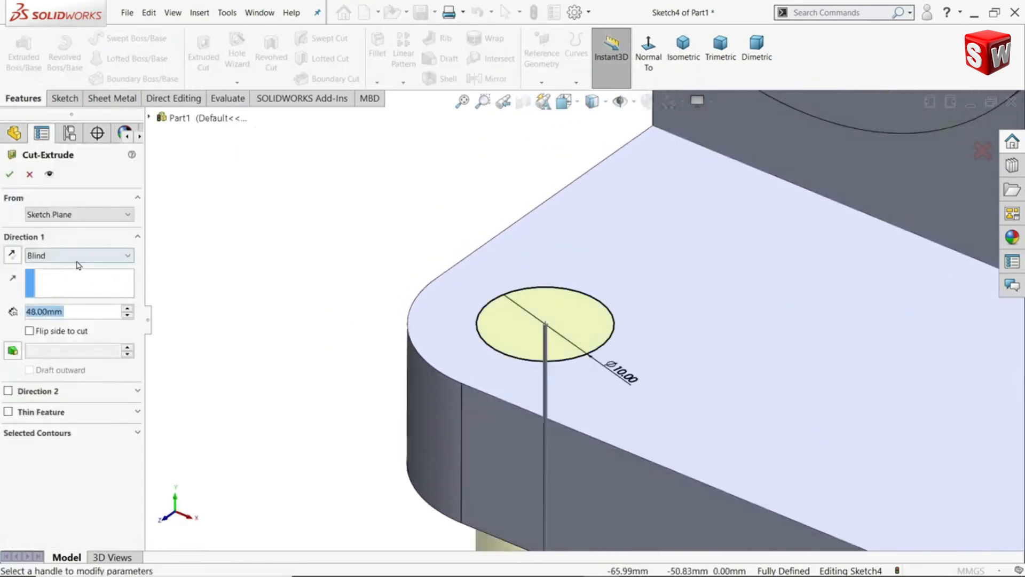
pyautogui.click(77, 257)
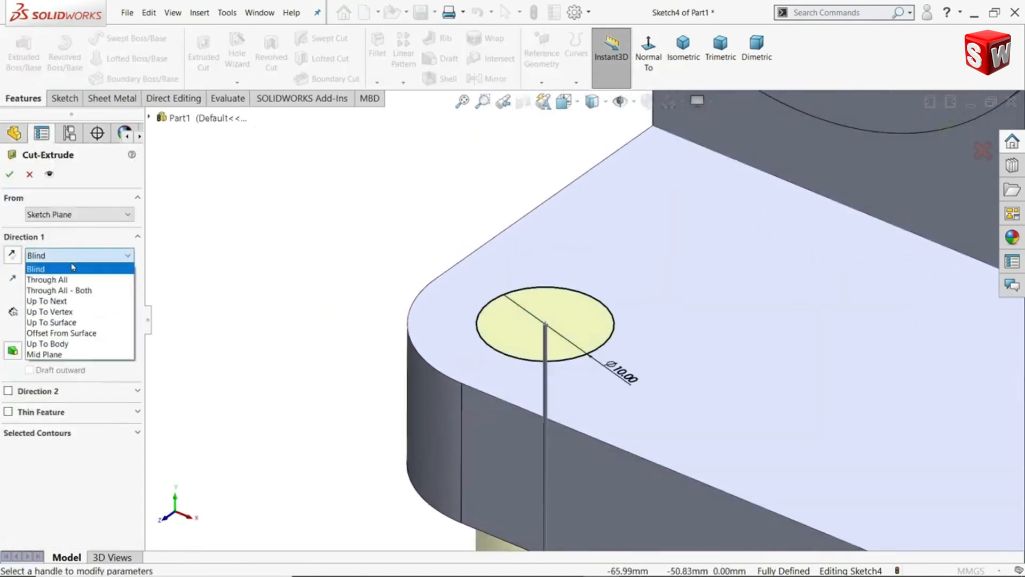
pyautogui.click(50, 301)
pyautogui.moveTo(334, 368); pyautogui.dragTo(330, 255, button='middle')
pyautogui.scroll(6, 345, 293)
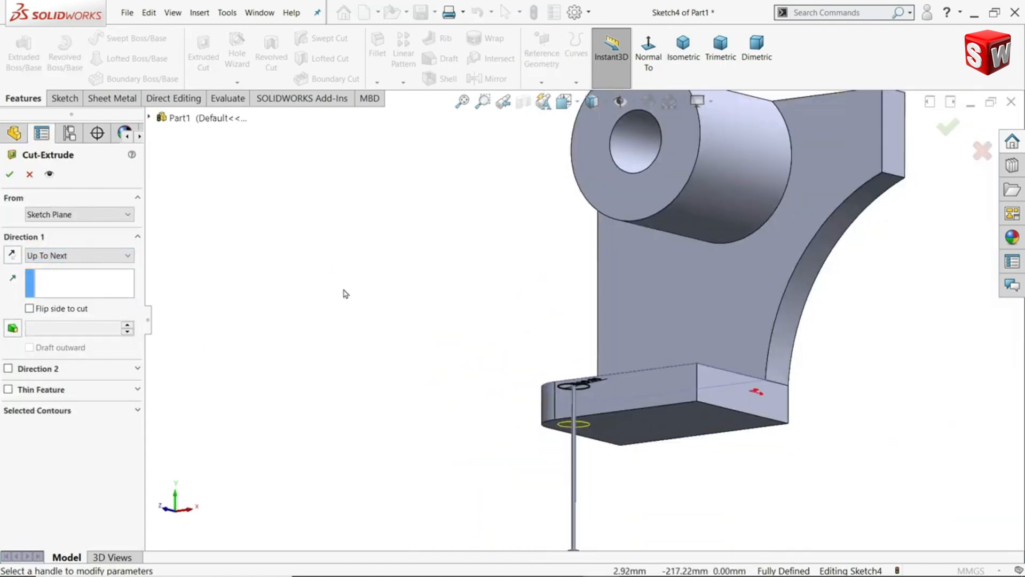
pyautogui.scroll(-5, 572, 401)
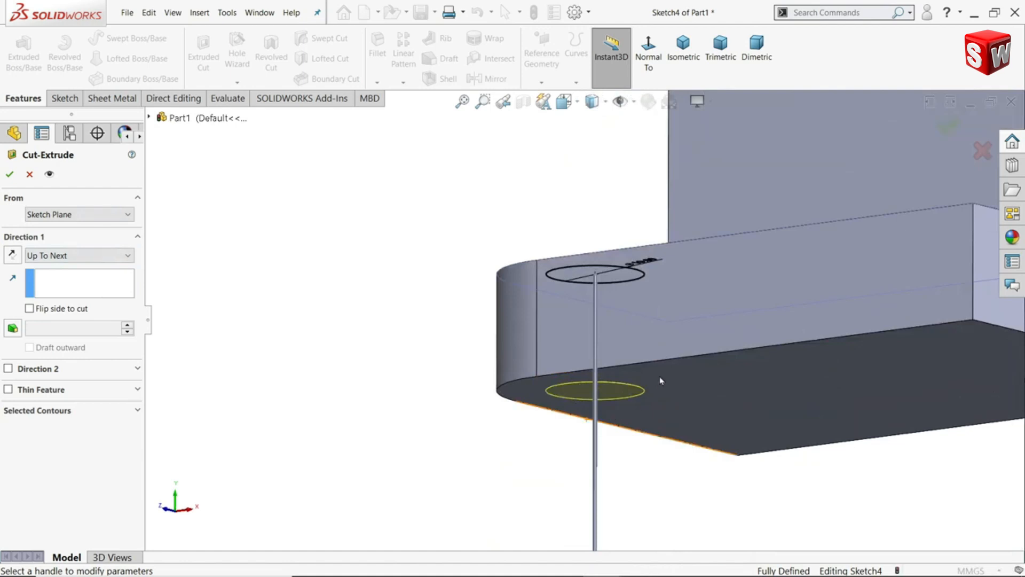
pyautogui.click(9, 174)
# On the plate's cylinder-side face, sketch a corner rectangle about 11 by 5.4 mm from the arc's upper end vertex to a point on the arc edge.
pyautogui.moveTo(372, 301); pyautogui.dragTo(389, 372, button='middle')
pyautogui.scroll(-5, 769, 219)
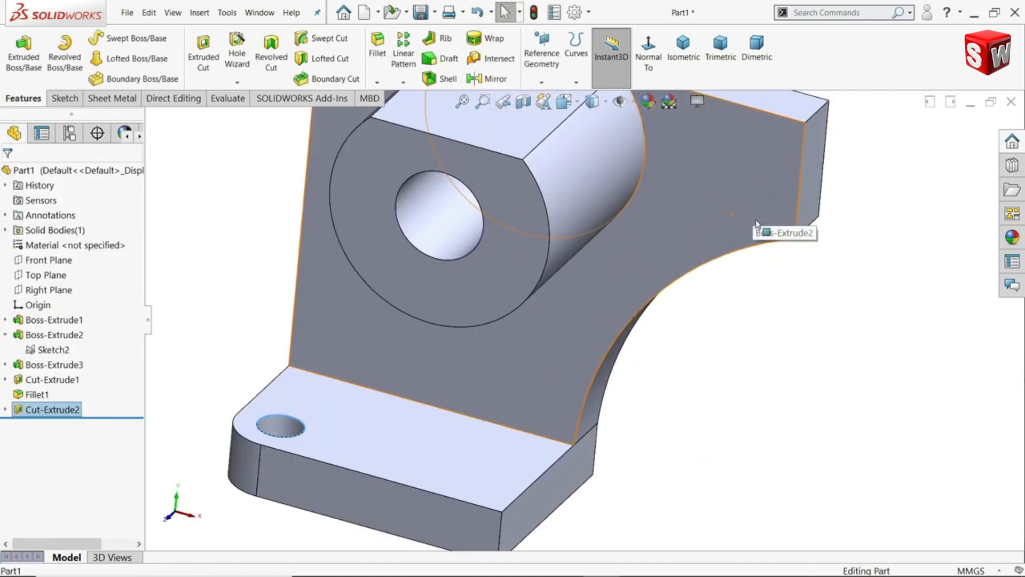
pyautogui.click(795, 220)
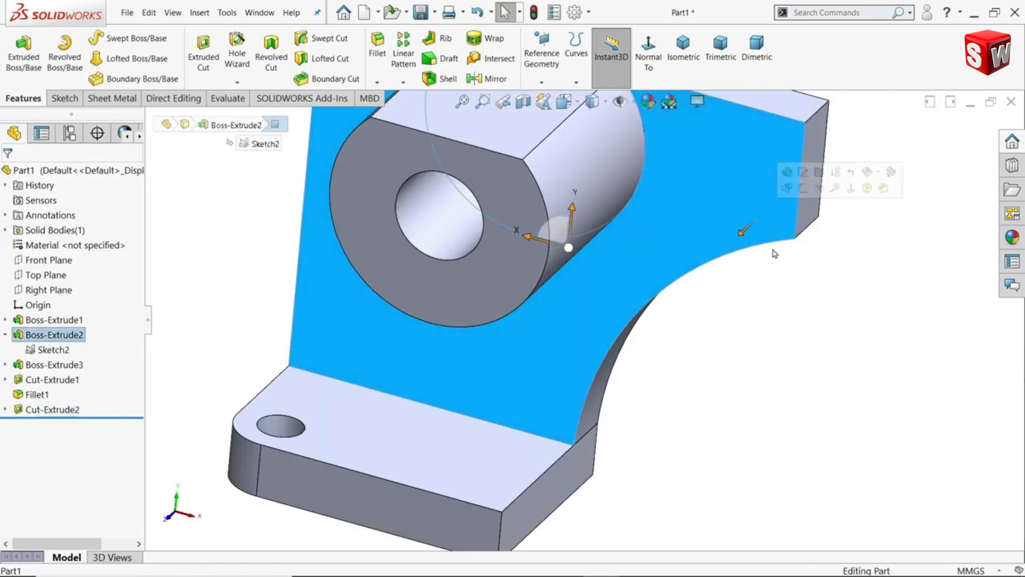
pyautogui.scroll(1, 774, 229)
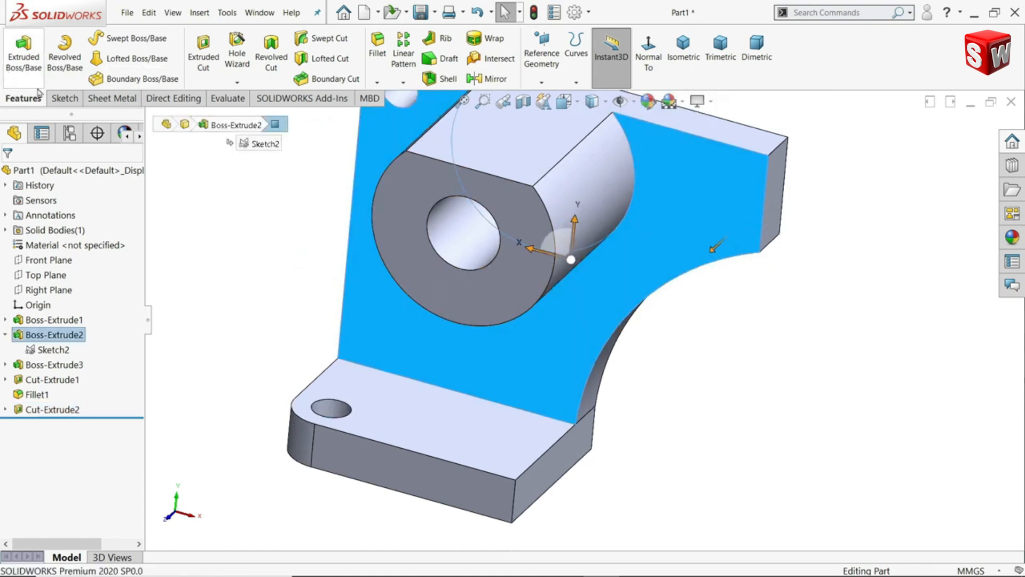
pyautogui.click(61, 99)
pyautogui.click(10, 58)
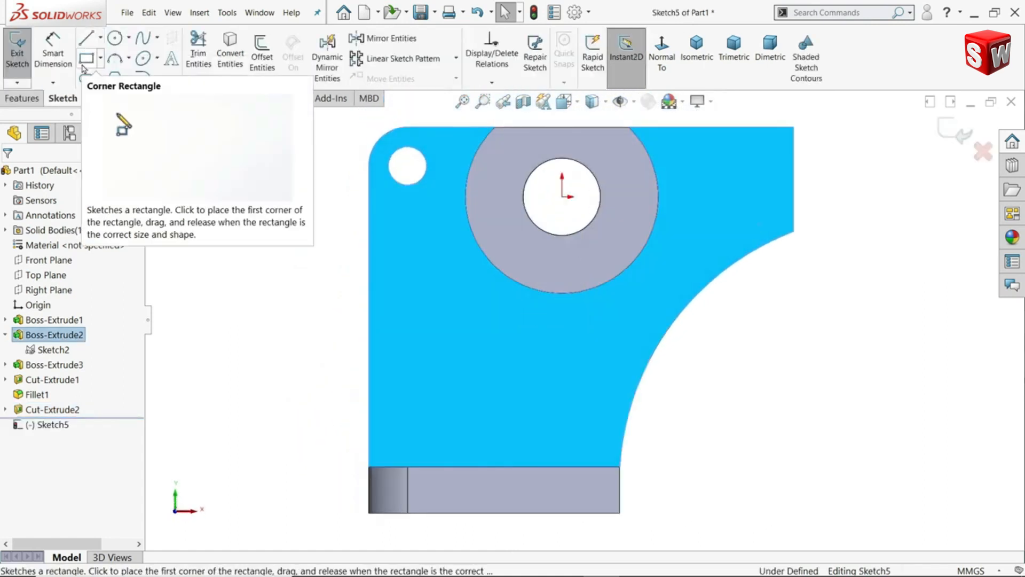
pyautogui.click(87, 60)
pyautogui.scroll(-5, 716, 222)
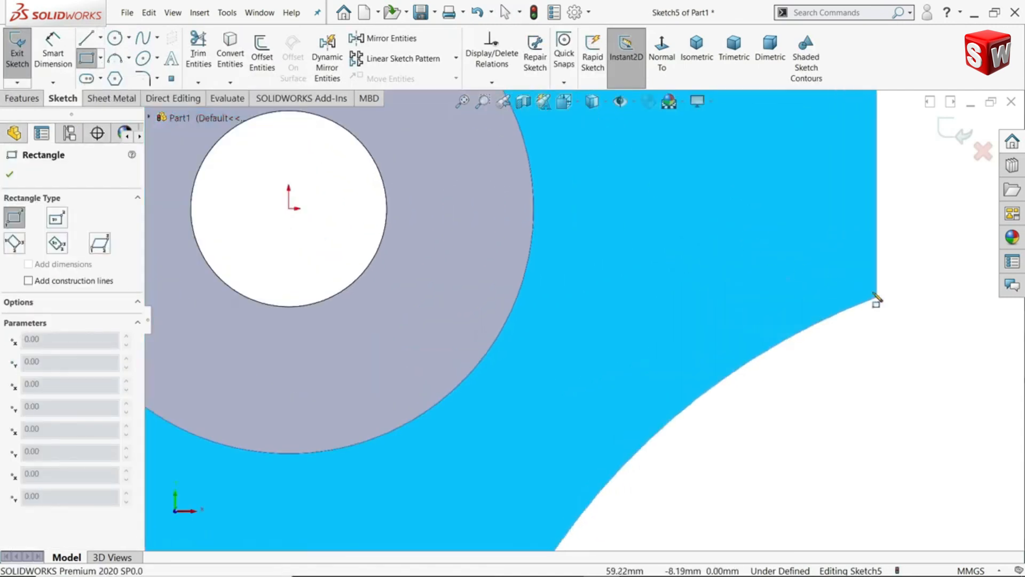
pyautogui.click(876, 297)
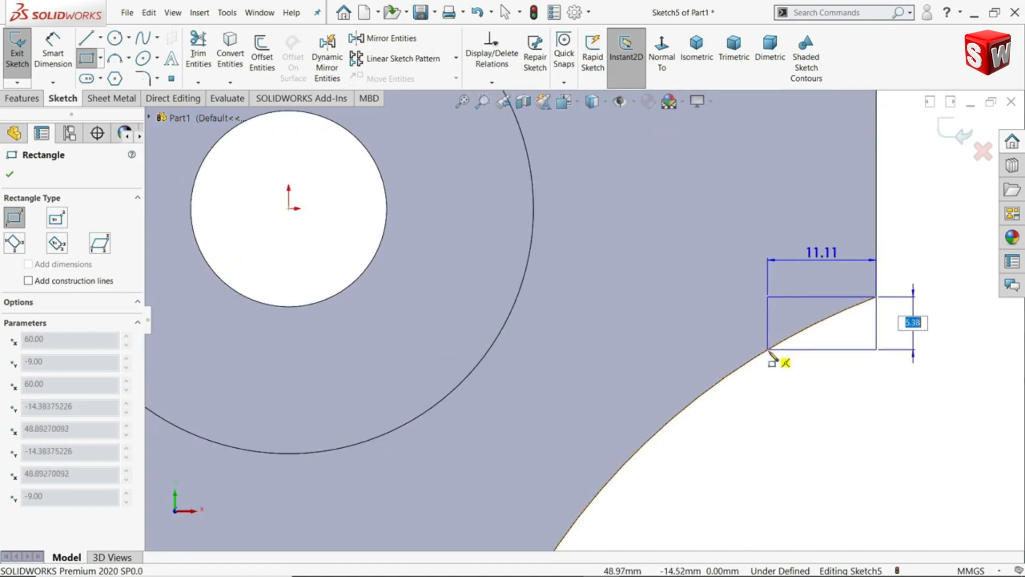
pyautogui.click(769, 350)
# Dimension the rectangle's upper edge to a width of 12 mm.
pyautogui.click(54, 61)
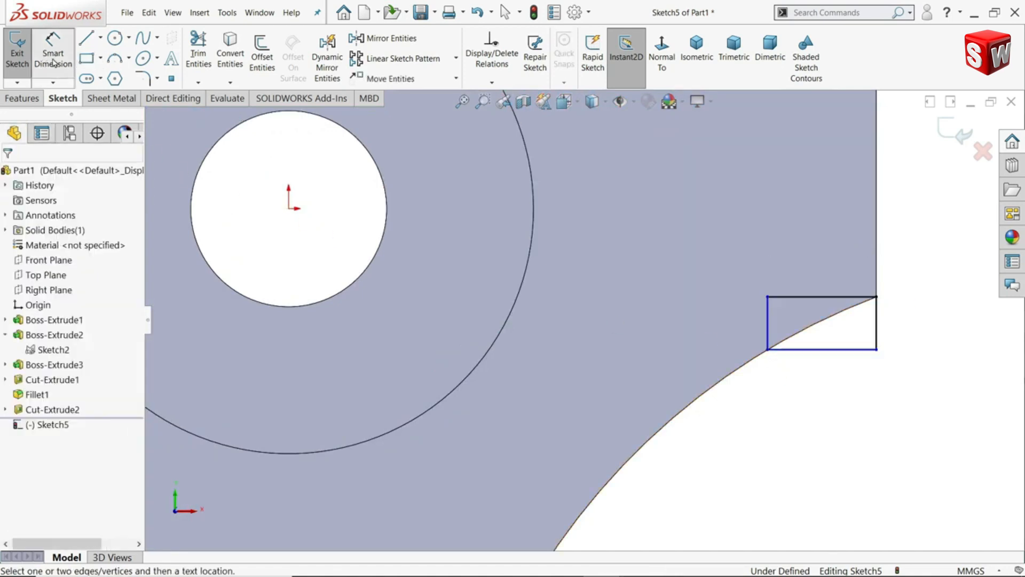
pyautogui.click(826, 297)
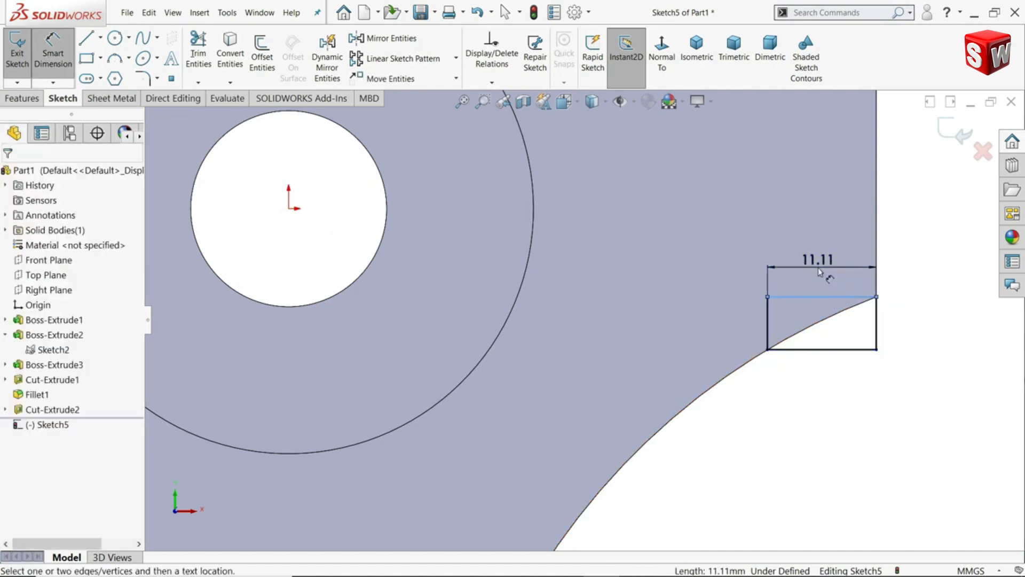
pyautogui.click(823, 275)
pyautogui.write('12')
pyautogui.press('Return')
pyautogui.scroll(-3, 815, 320)
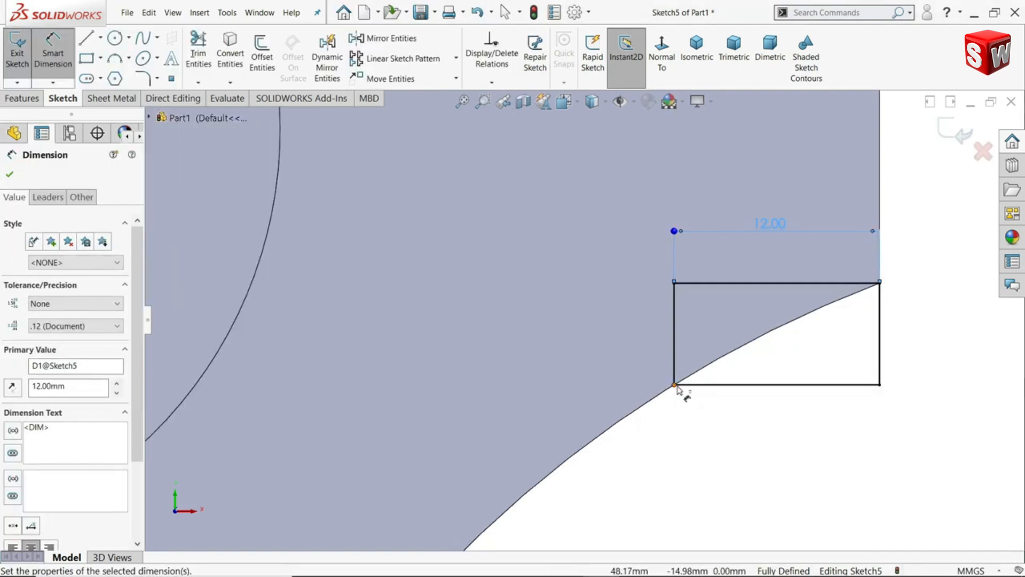
# Cut the 12 mm wide rectangle through the plate with an Extruded Cut set to Through All.
pyautogui.click(23, 100)
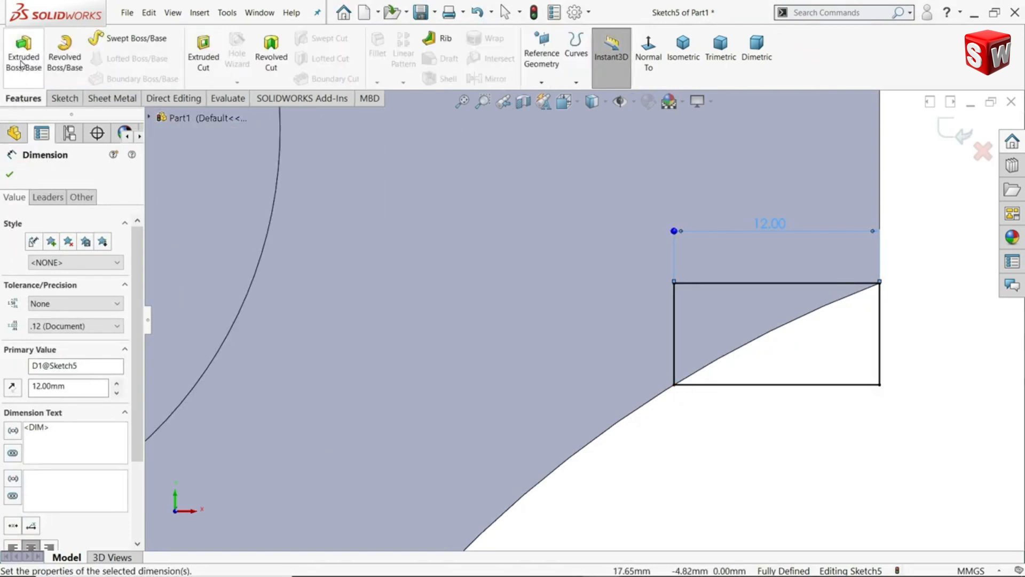
pyautogui.click(204, 53)
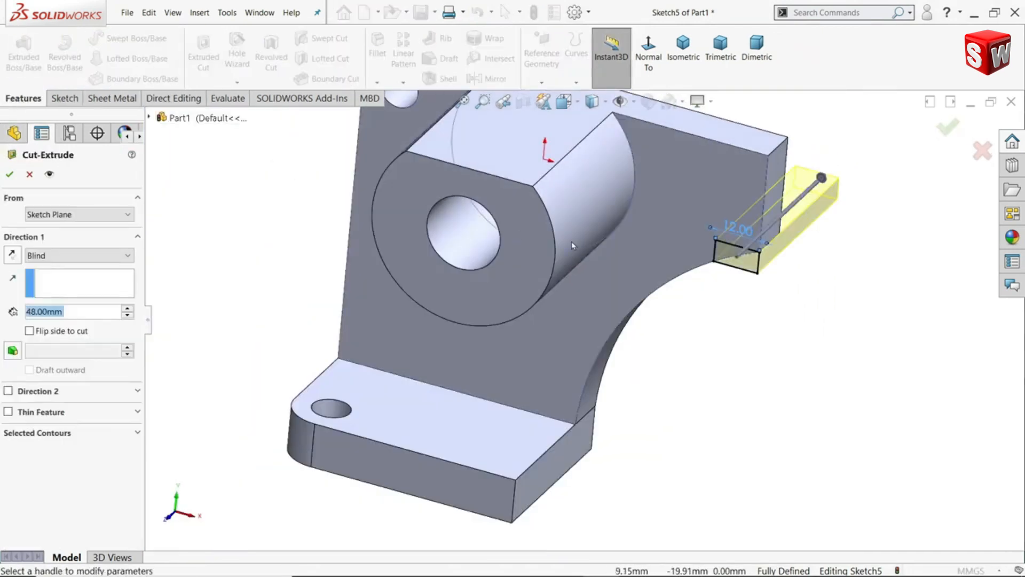
pyautogui.click(80, 255)
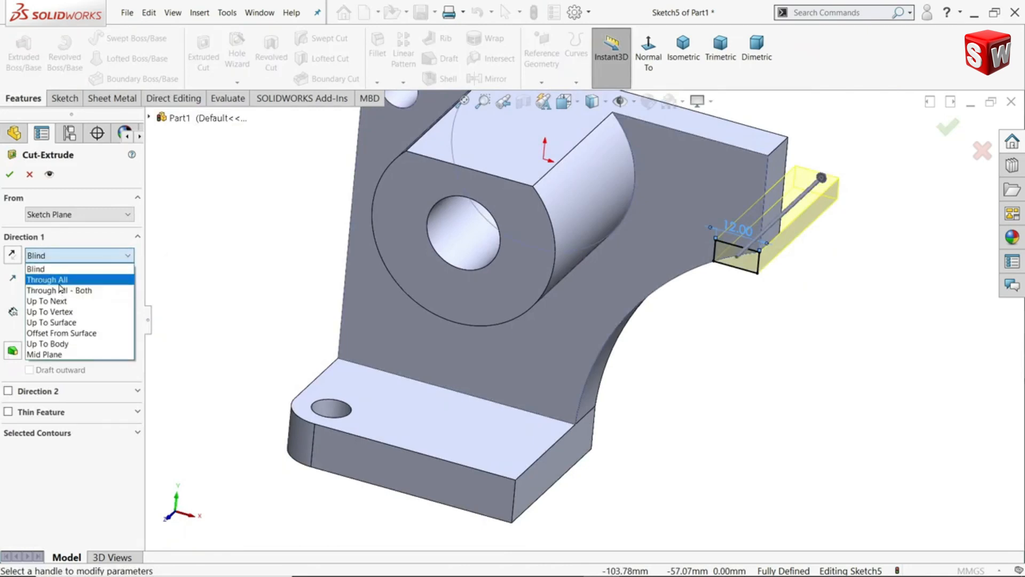
pyautogui.click(59, 282)
pyautogui.click(10, 174)
# Sketch a corner rectangle about 67.6 by 62.2 mm on the part's flat top face, starting from the origin.
pyautogui.moveTo(764, 343); pyautogui.dragTo(569, 137, button='middle')
pyautogui.click(749, 351)
pyautogui.scroll(-3, 568, 160)
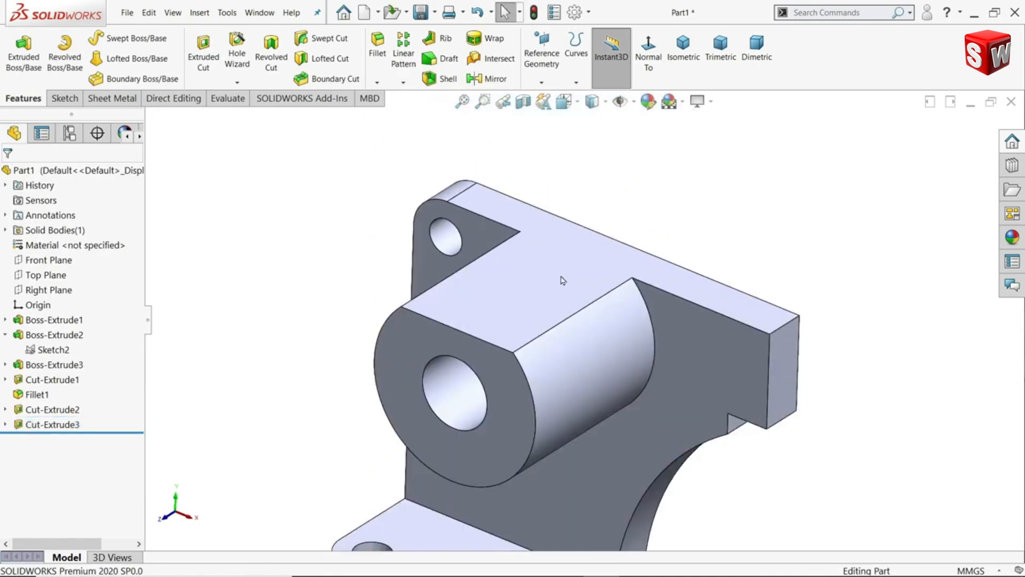
pyautogui.click(564, 283)
pyautogui.click(608, 255)
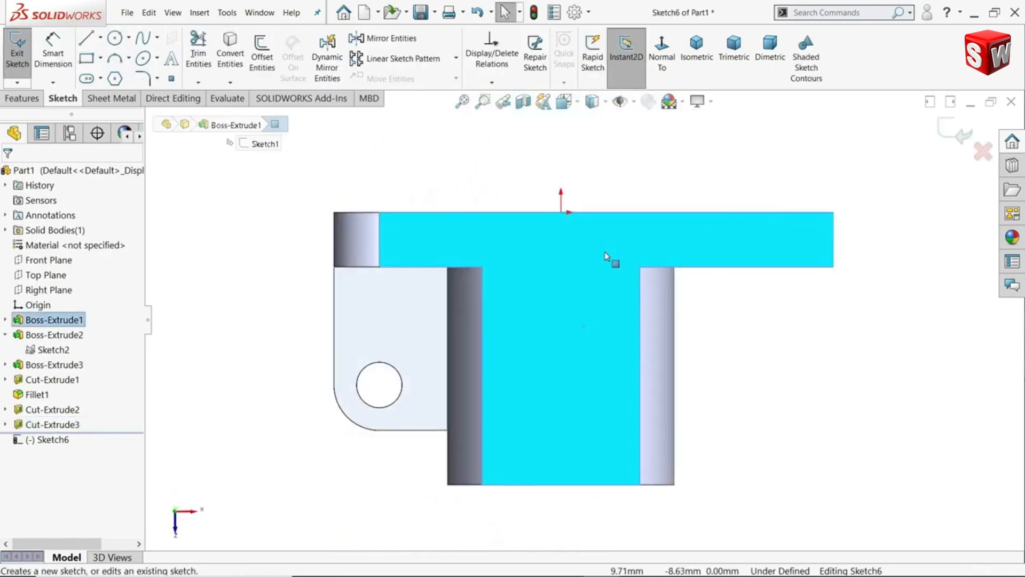
pyautogui.click(101, 58)
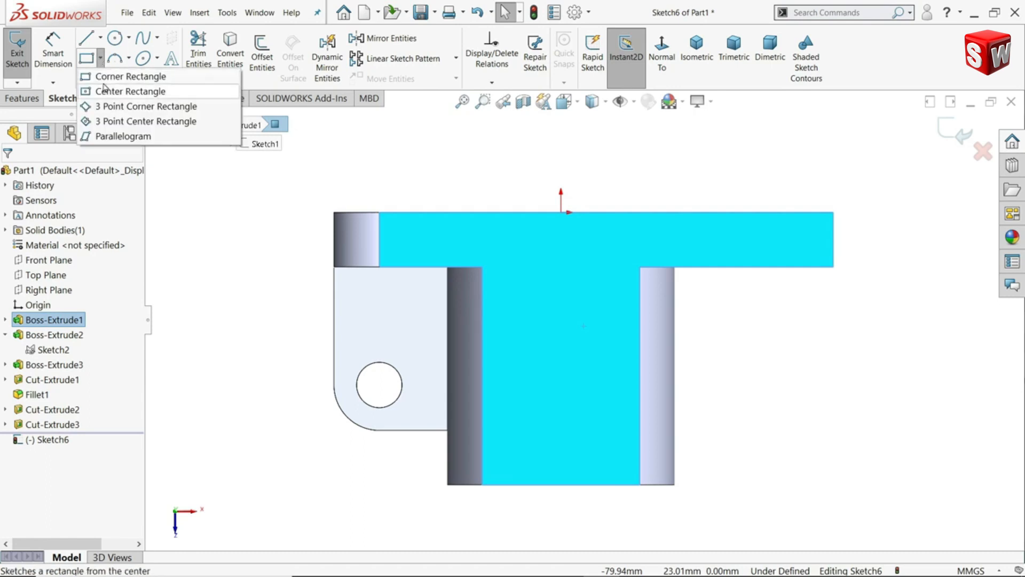
pyautogui.click(106, 75)
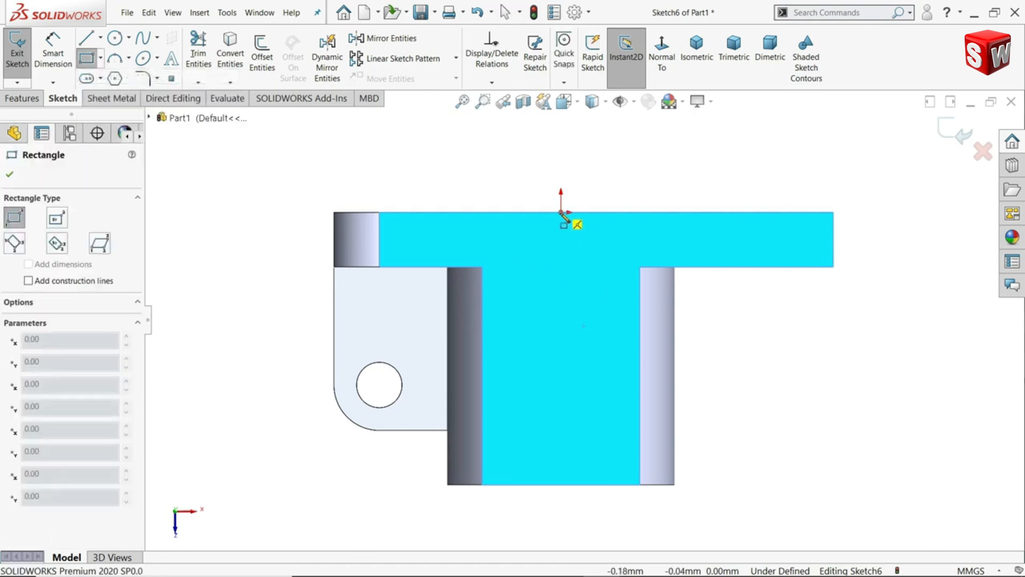
pyautogui.click(560, 212)
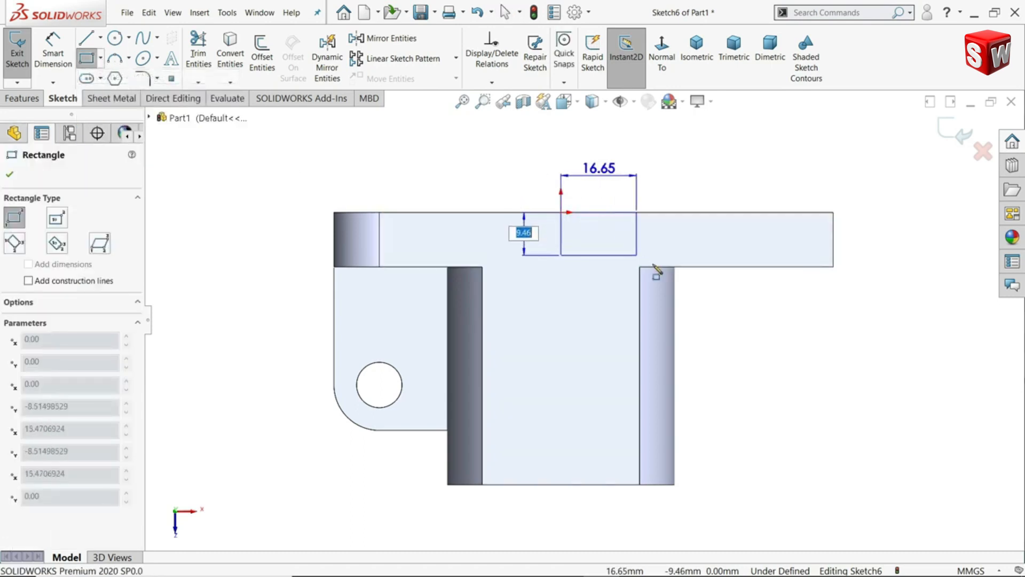
pyautogui.click(868, 494)
pyautogui.rightClick(933, 368)
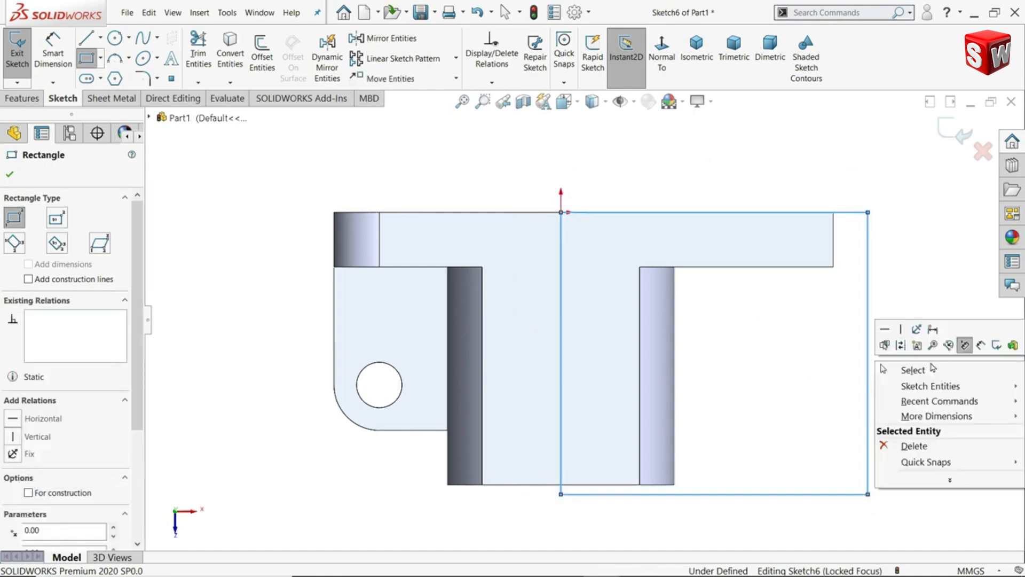
pyautogui.click(933, 368)
pyautogui.scroll(-2, 779, 463)
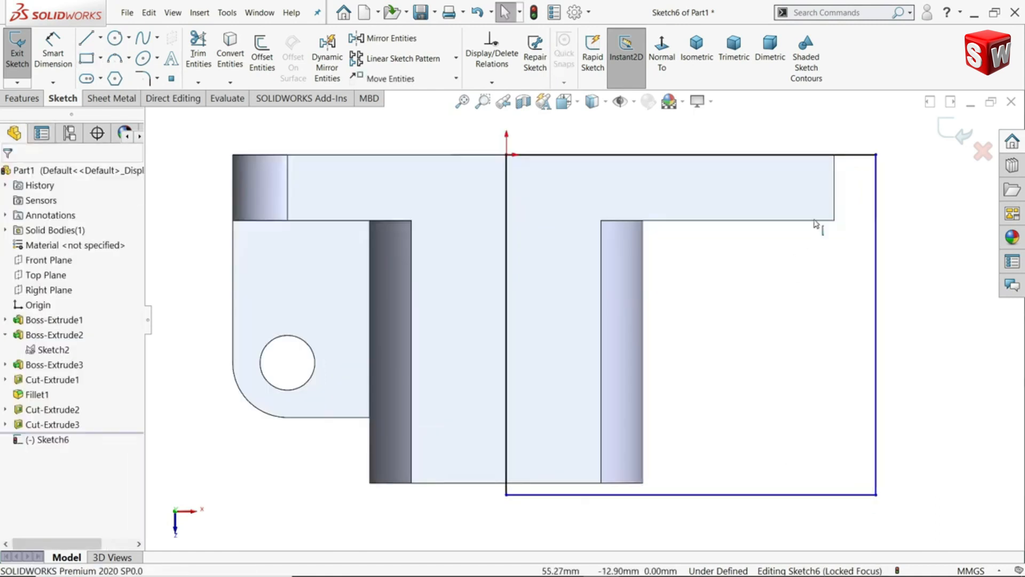
pyautogui.click(837, 211)
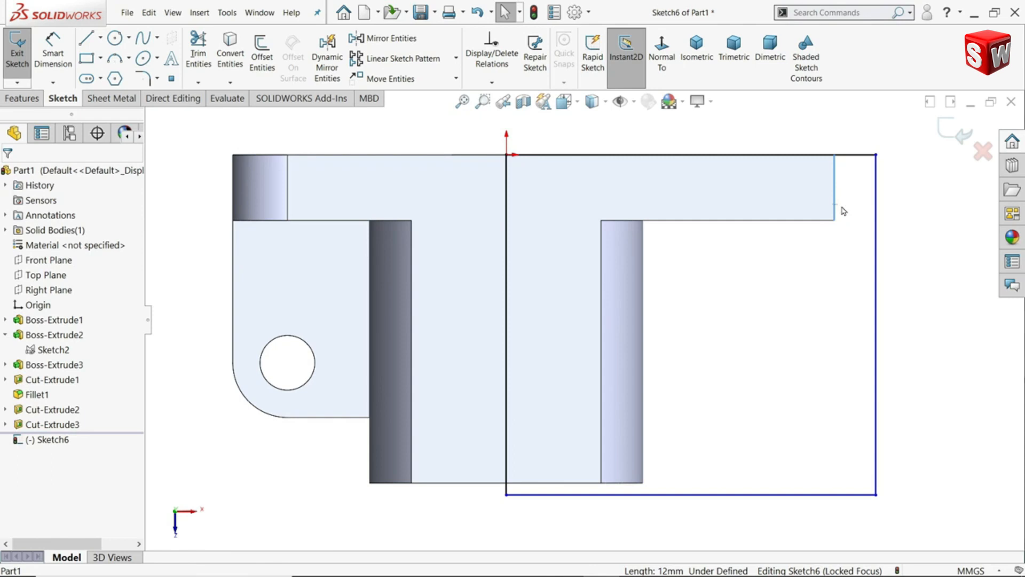
pyautogui.keyDown('ctrl'); pyautogui.click(877, 202); pyautogui.keyUp('ctrl')
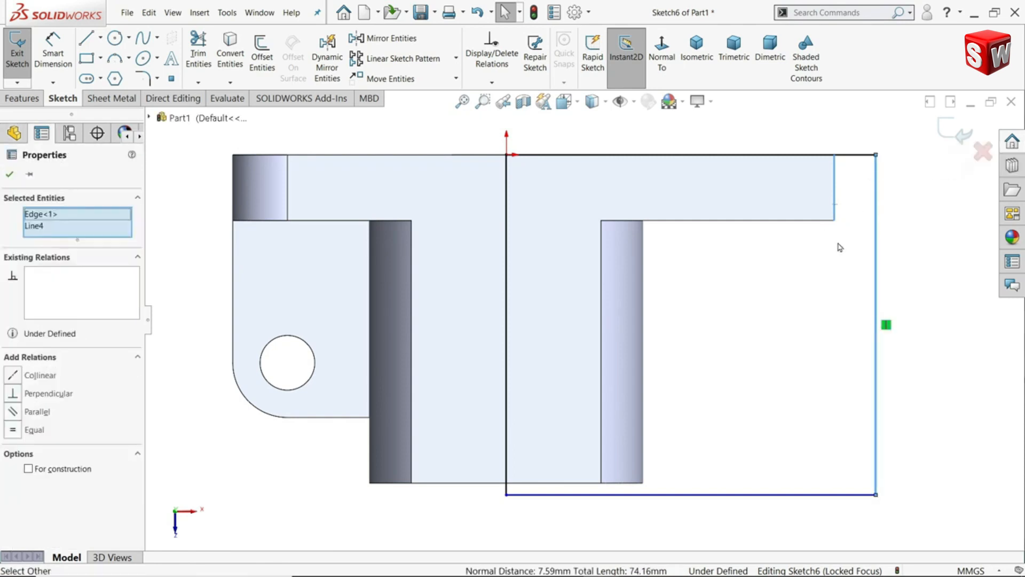
pyautogui.click(821, 303)
# Dimension the distance between the rectangle's two vertical sides to 60 mm.
pyautogui.click(43, 53)
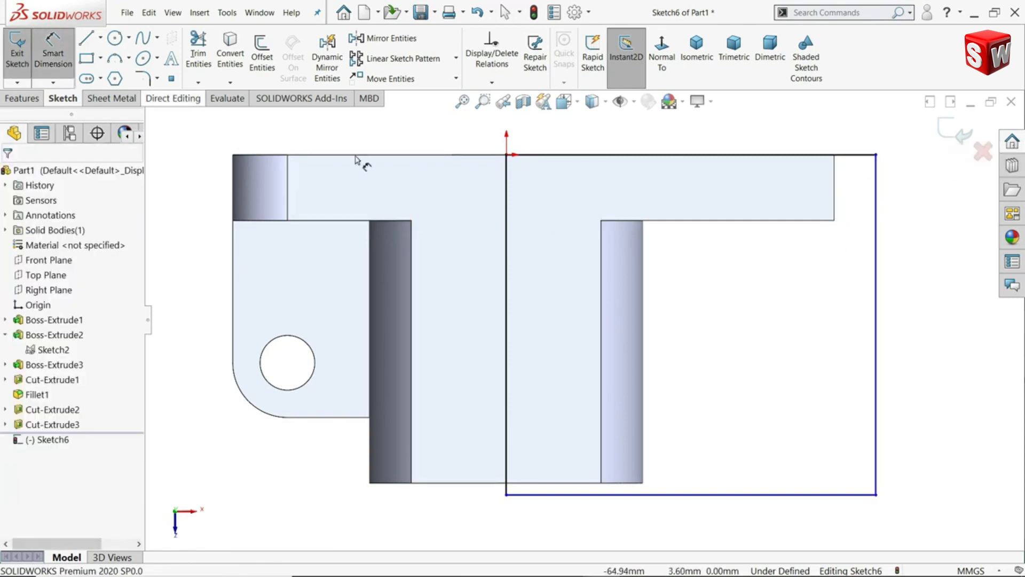
pyautogui.click(876, 286)
pyautogui.click(507, 256)
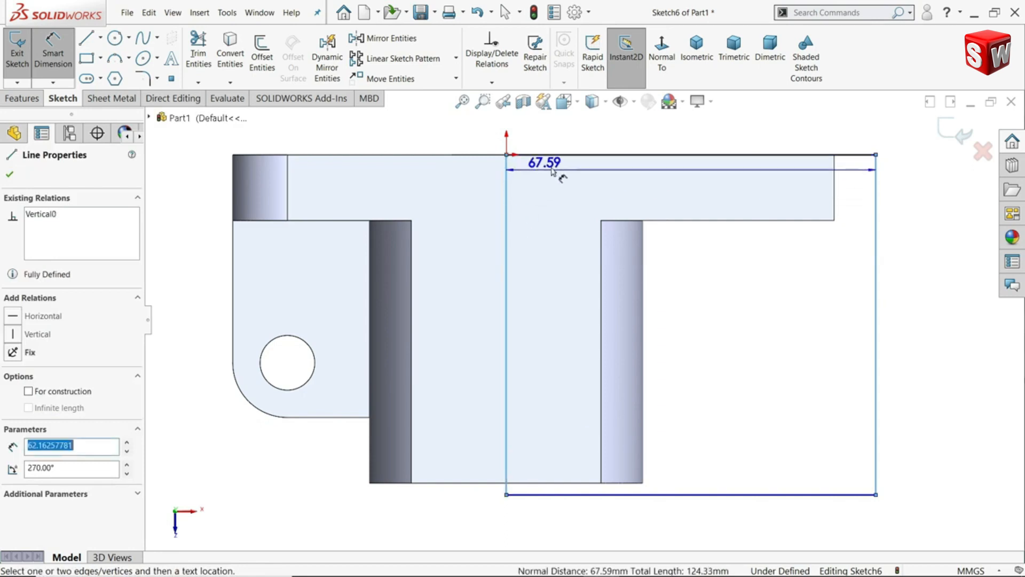
pyautogui.click(561, 134)
pyautogui.write('60')
pyautogui.press('Return')
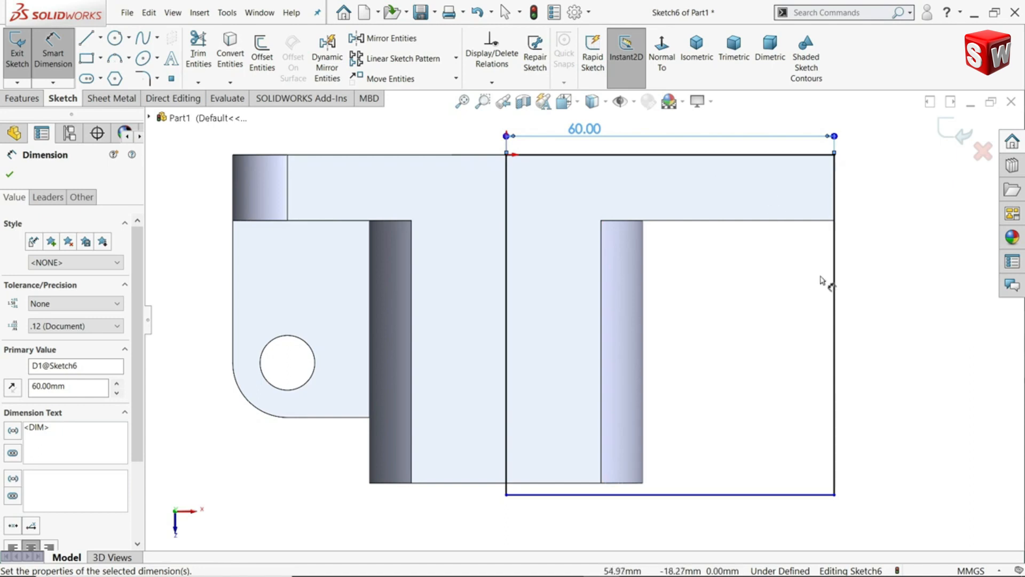
# Dimension the rectangle's outer vertical side to 60 mm.
pyautogui.click(835, 299)
pyautogui.click(899, 289)
pyautogui.write('60')
pyautogui.press('Return')
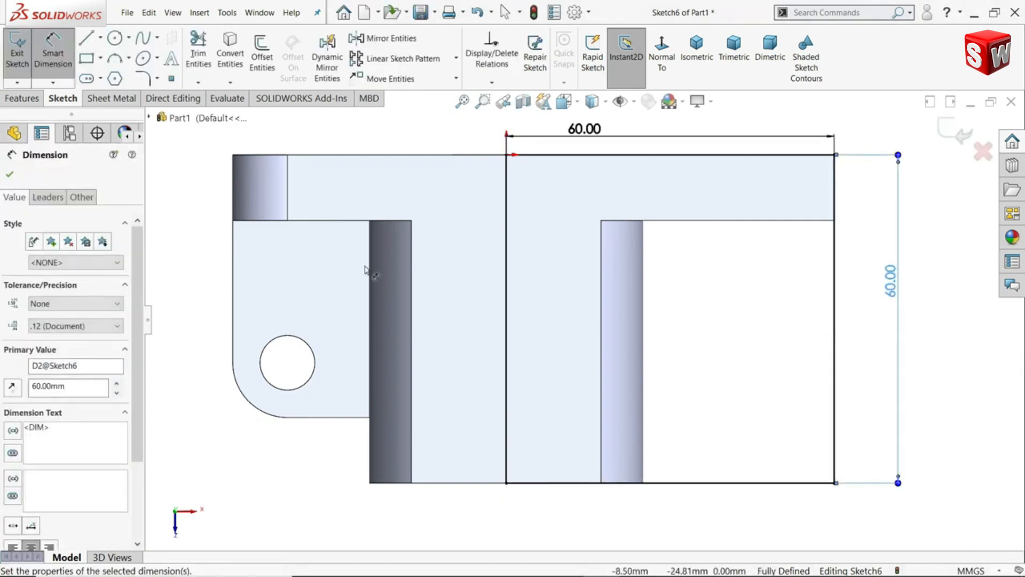
pyautogui.click(10, 174)
# Extrude the 60 by 60 mm rectangle 12 mm with the direction reversed downward and the result merged.
pyautogui.click(24, 54)
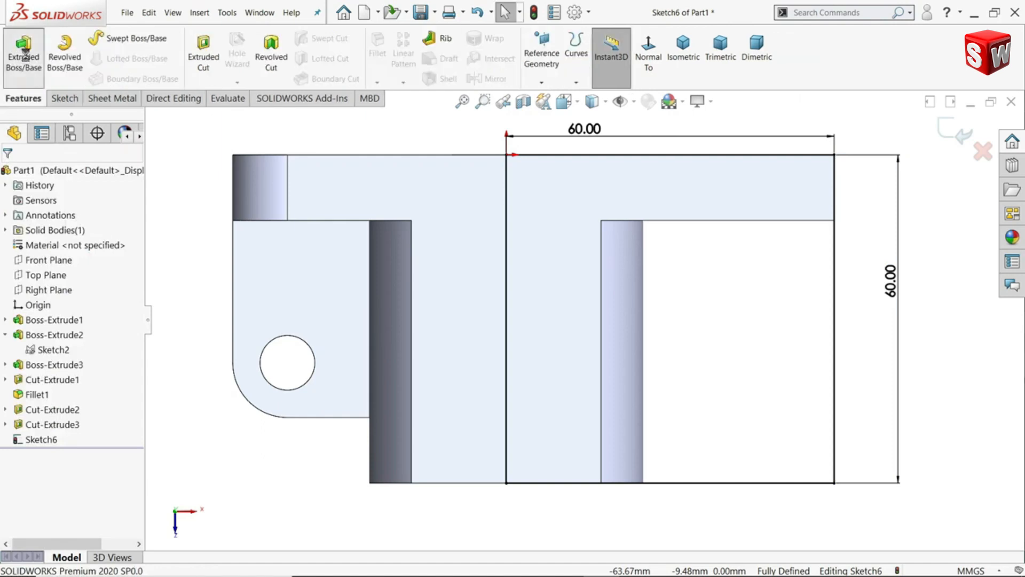
pyautogui.write('12')
pyautogui.press('Return')
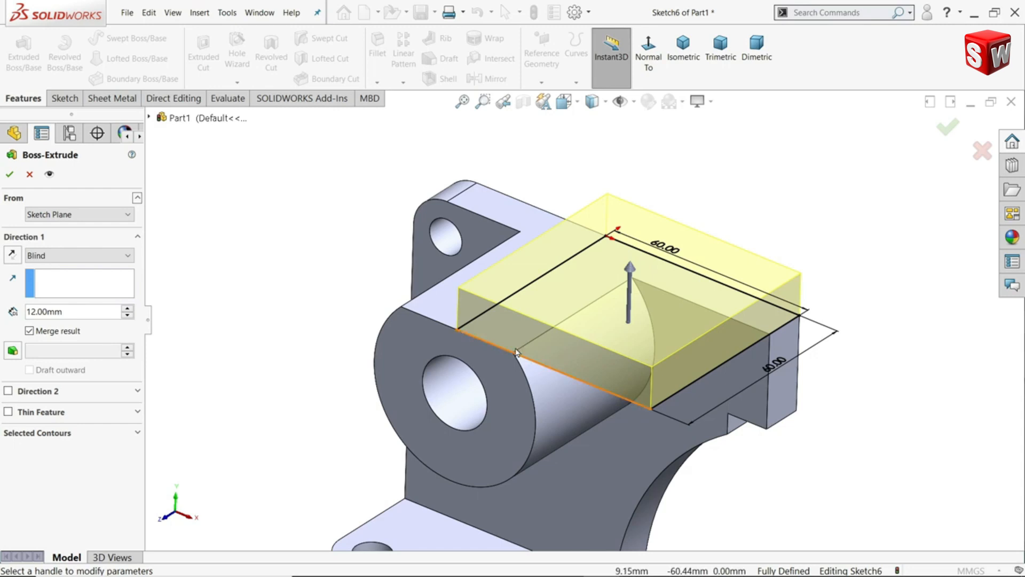
pyautogui.scroll(-3, 626, 359)
pyautogui.click(13, 255)
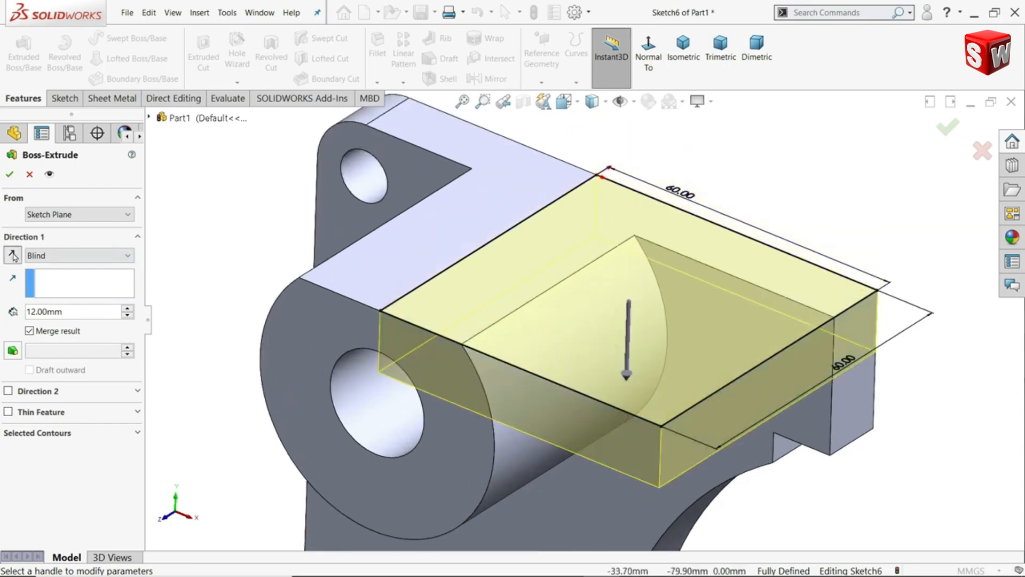
pyautogui.moveTo(181, 279); pyautogui.dragTo(200, 262, button='middle')
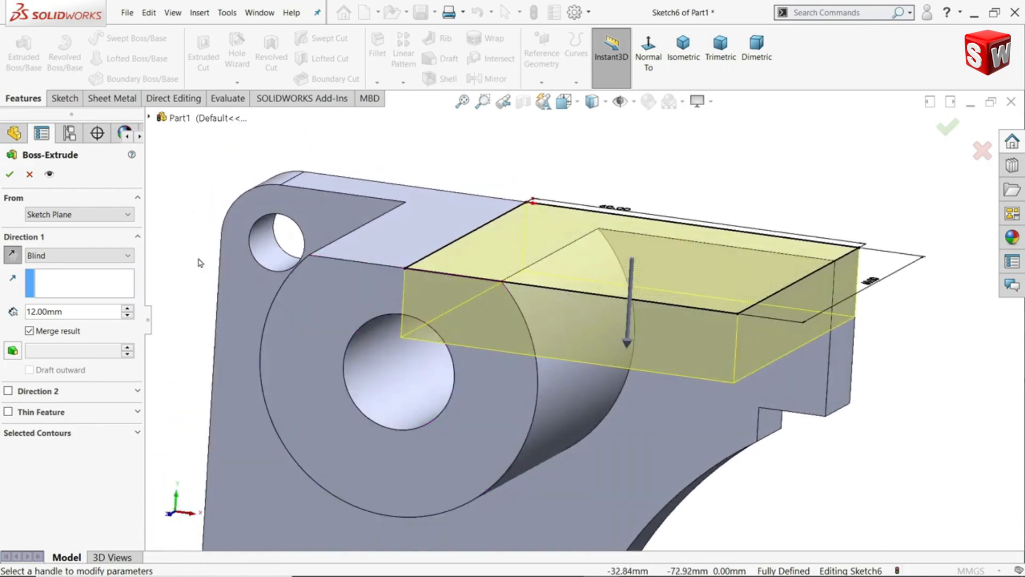
pyautogui.click(10, 174)
# Remove the two slab faces protruding into the cylinder's bore with Delete Face, using the Delete and Patch option.
pyautogui.moveTo(389, 256); pyautogui.dragTo(392, 235, button='middle')
pyautogui.click(441, 211)
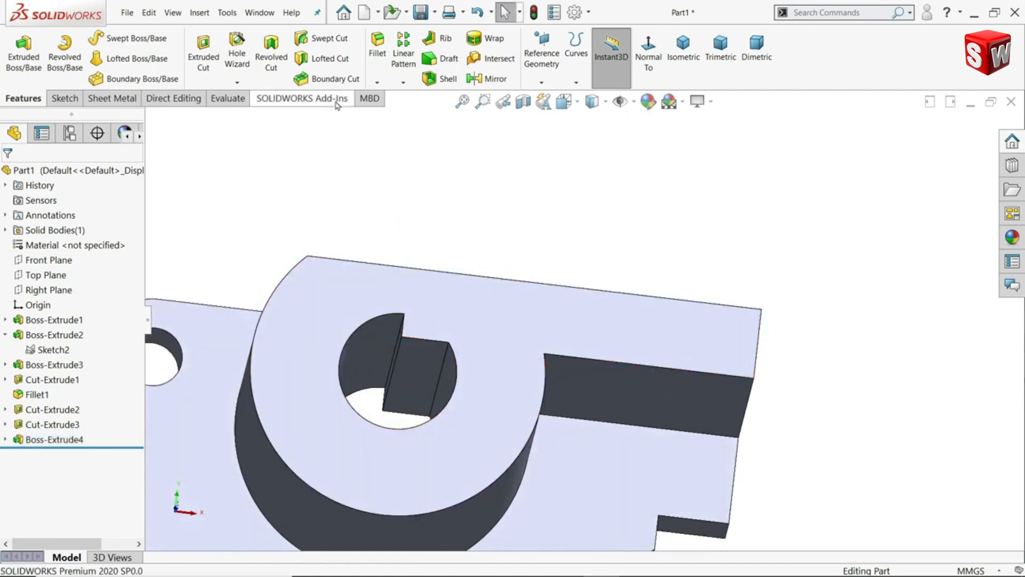
pyautogui.click(174, 99)
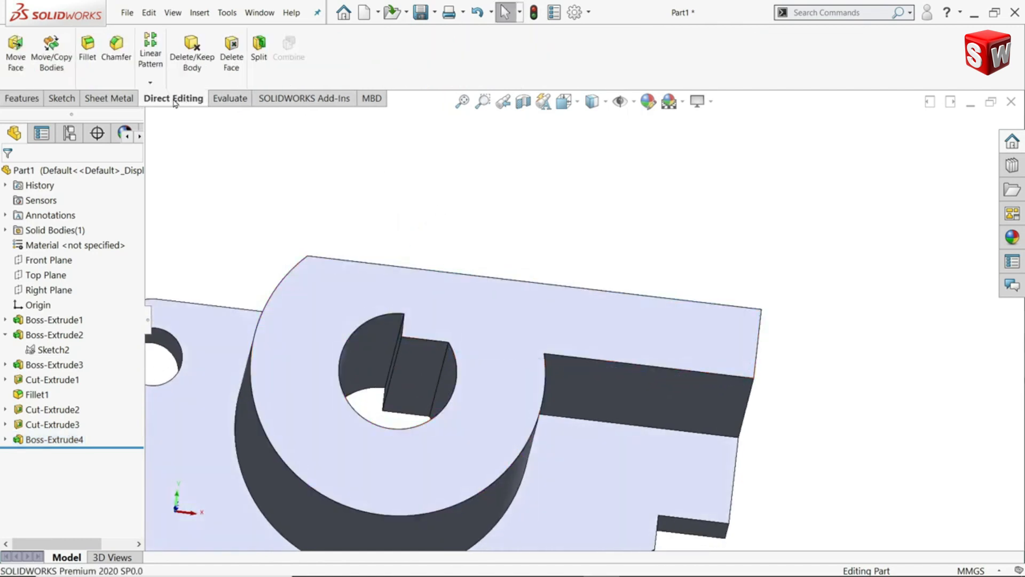
pyautogui.rightClick(173, 101)
pyautogui.moveTo(206, 139)
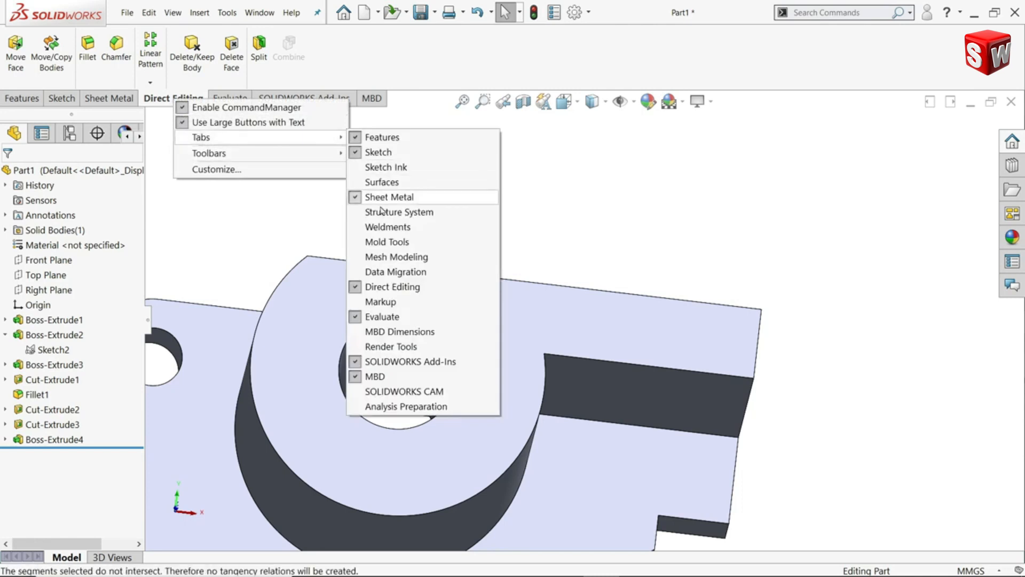
pyautogui.click(232, 208)
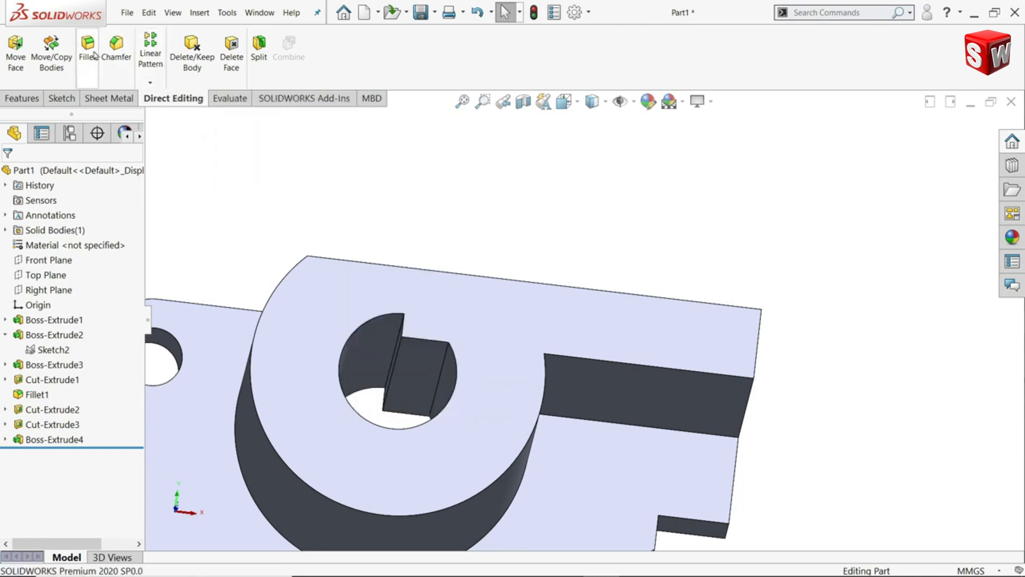
pyautogui.click(231, 68)
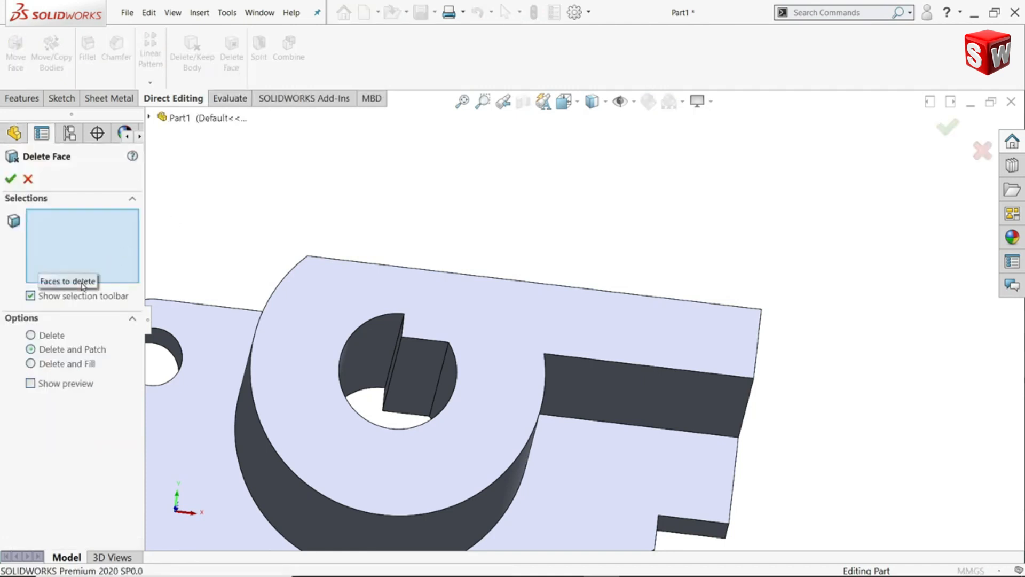
pyautogui.scroll(-4, 420, 372)
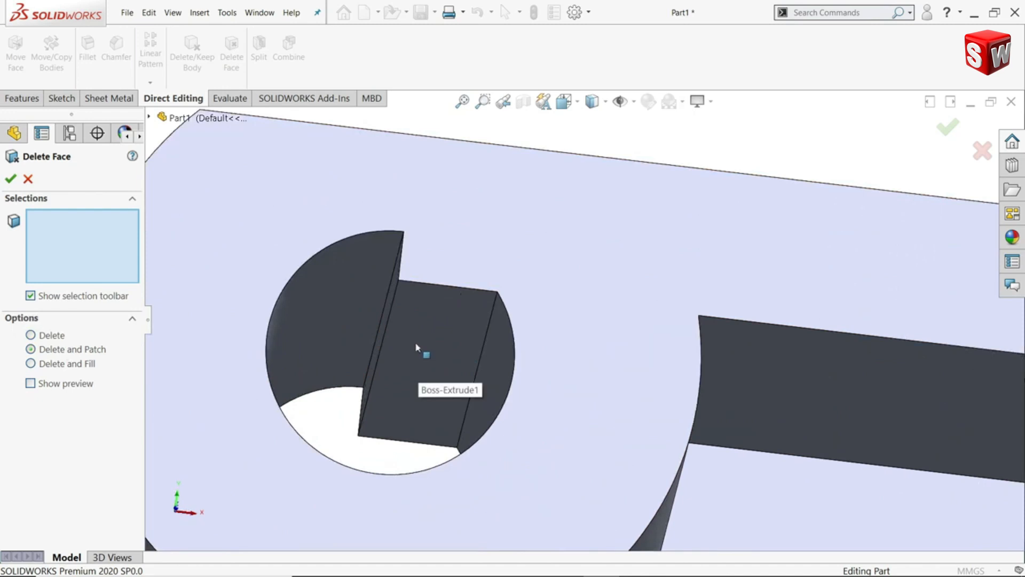
pyautogui.click(417, 347)
pyautogui.moveTo(417, 347)
pyautogui.mouseDown(button='middle')
pyautogui.moveTo(418, 297)
pyautogui.moveTo(422, 347)
pyautogui.mouseUp(button='middle')
pyautogui.click(402, 308)
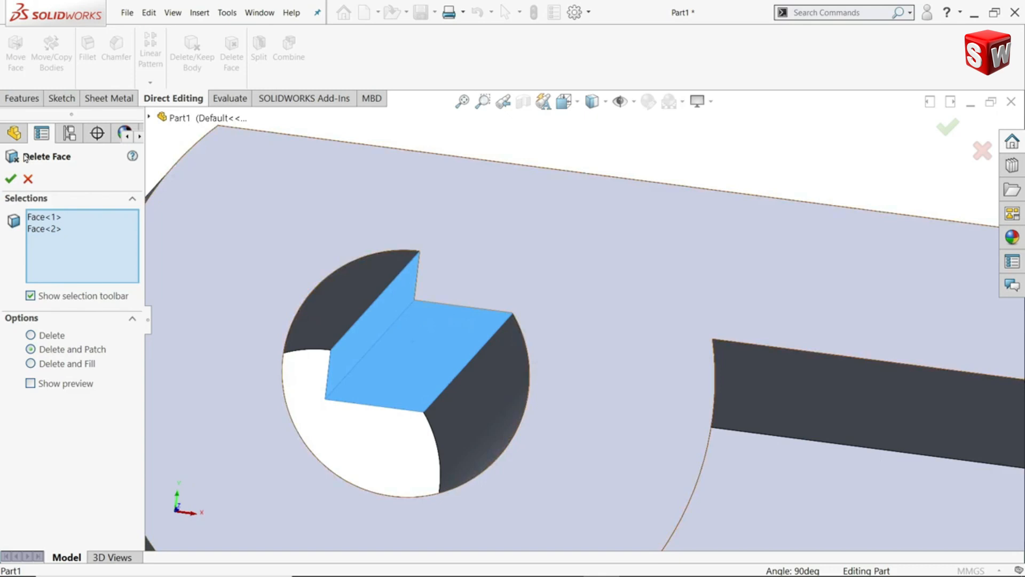
pyautogui.click(7, 182)
# On the top face, sketch a corner rectangle about 24 mm wide spanning from the rear edge to the front edge.
pyautogui.moveTo(462, 343); pyautogui.dragTo(545, 424, button='middle')
pyautogui.scroll(5, 448, 292)
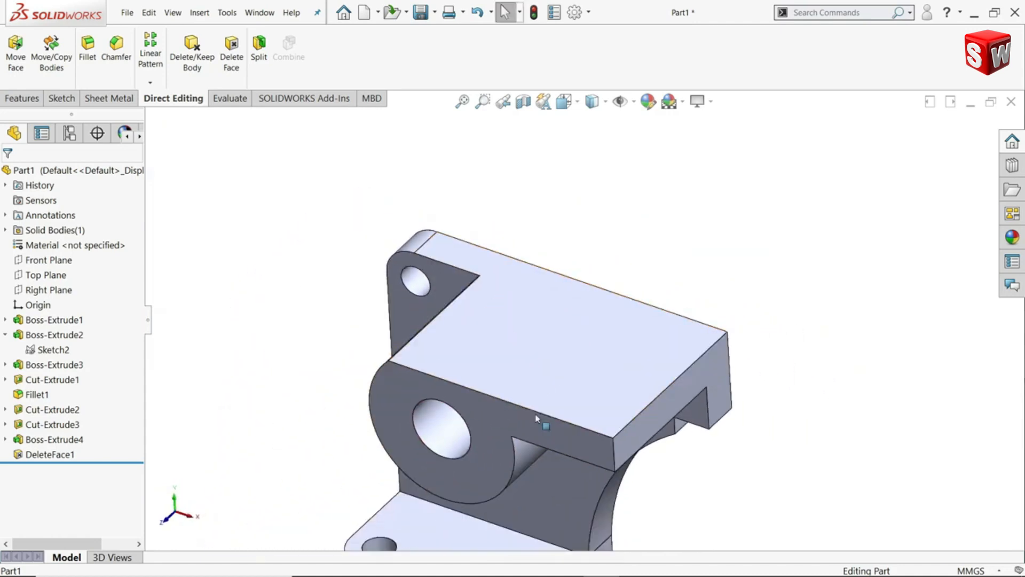
pyautogui.click(21, 98)
pyautogui.hotkey('ctrl', '7')
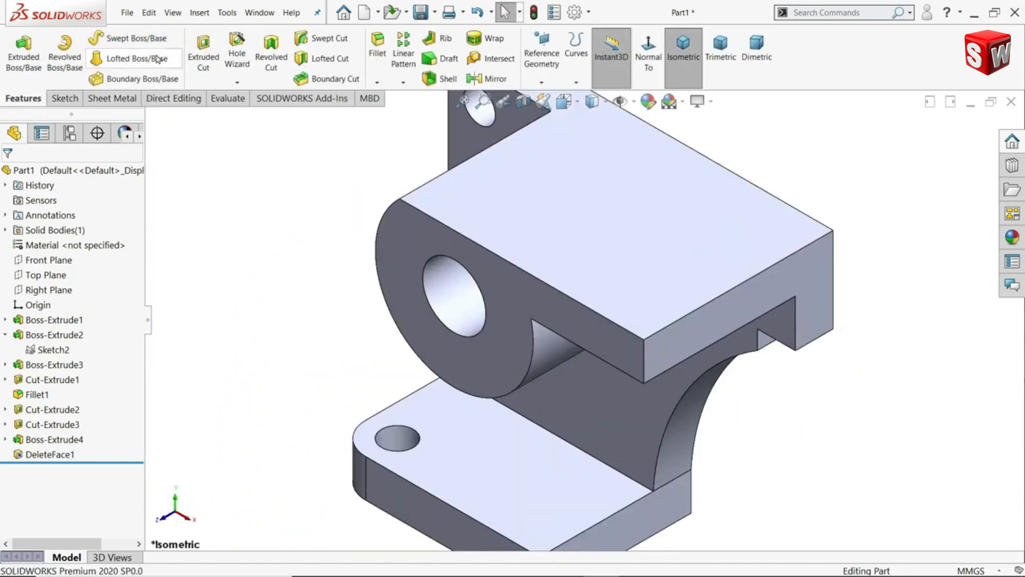
pyautogui.click(574, 187)
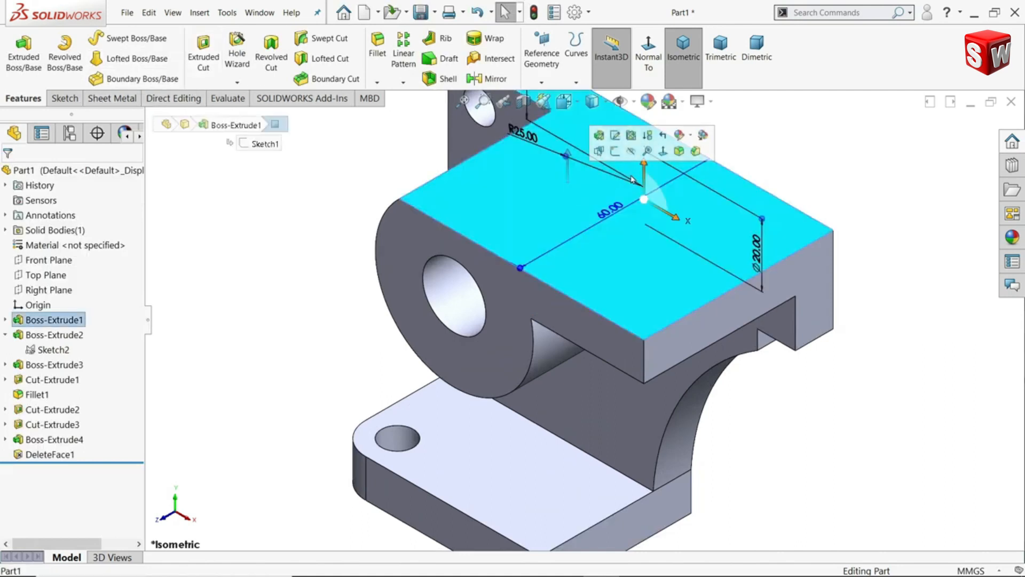
pyautogui.click(615, 154)
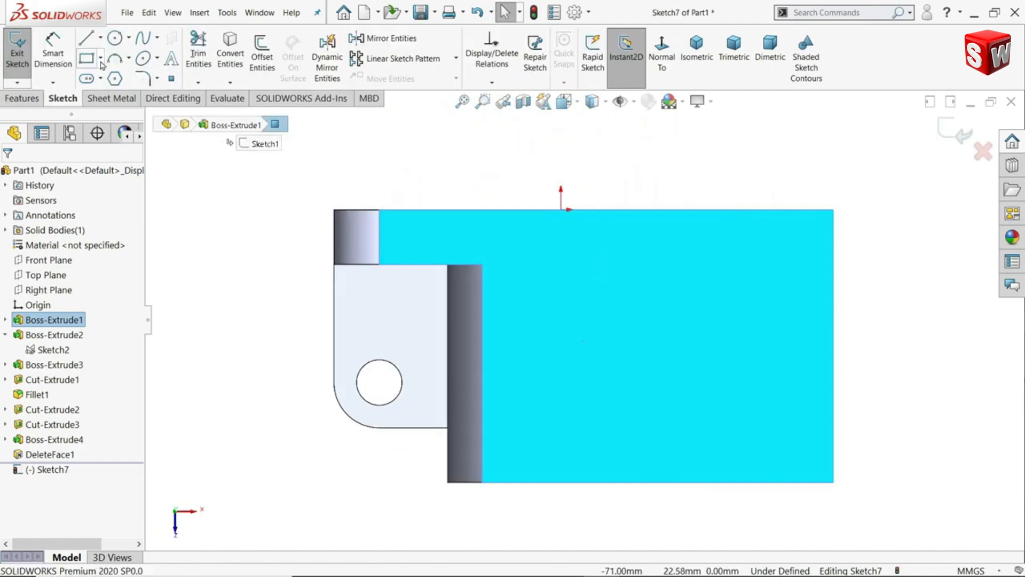
pyautogui.click(95, 61)
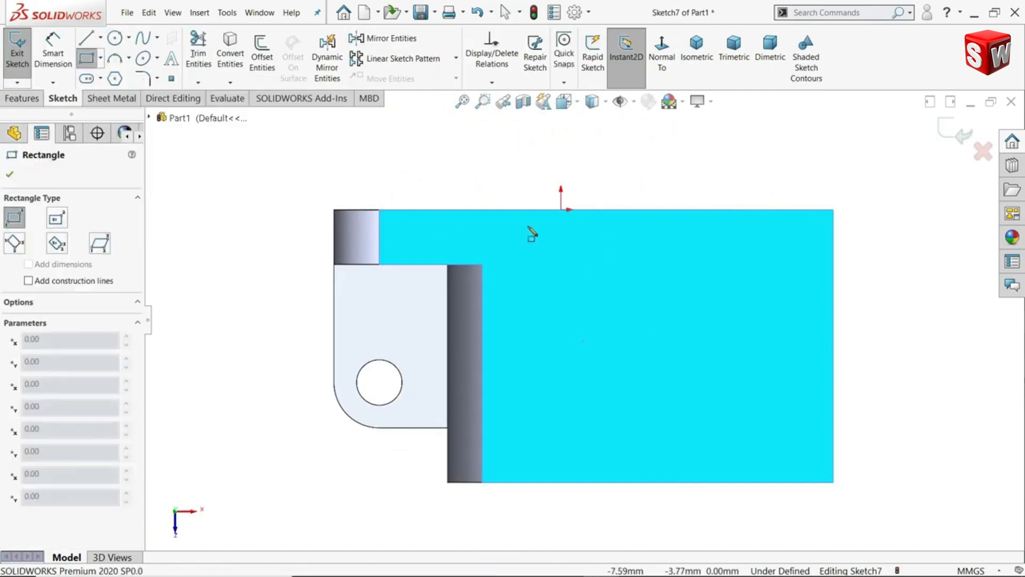
pyautogui.click(543, 210)
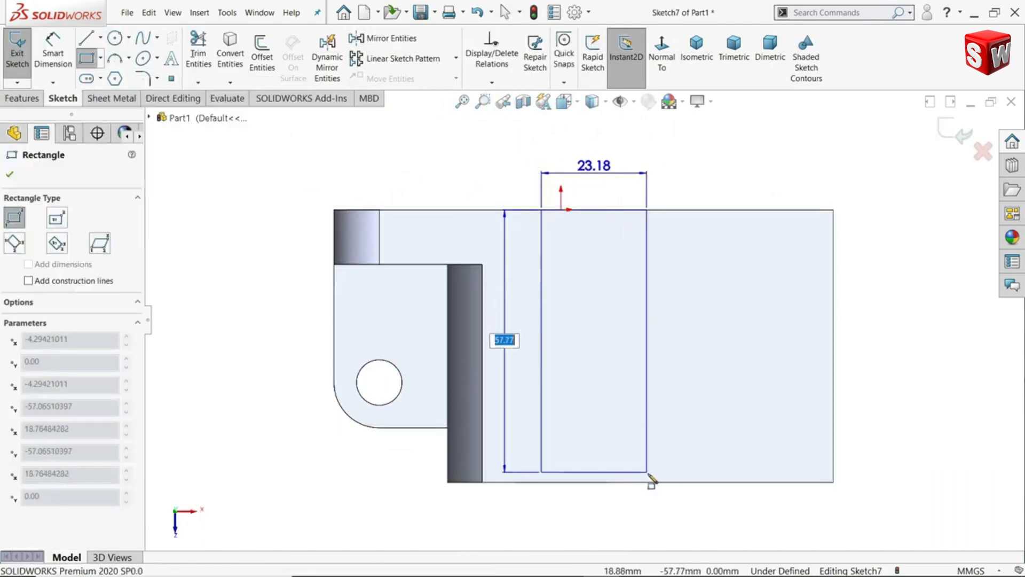
pyautogui.click(650, 482)
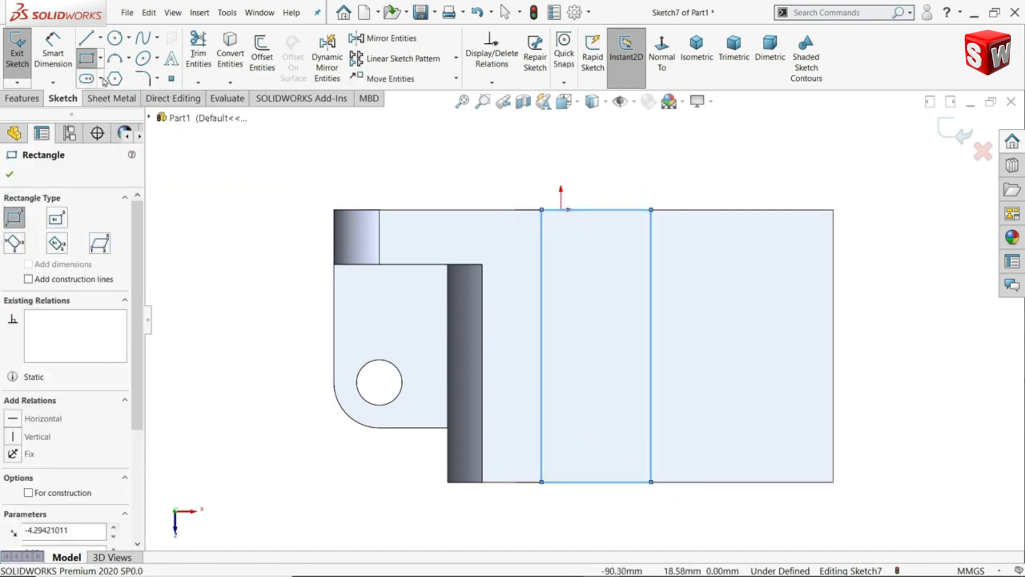
# Sketch a 12 mm diameter circle on the top face near the slab's outer front corner.
pyautogui.click(117, 40)
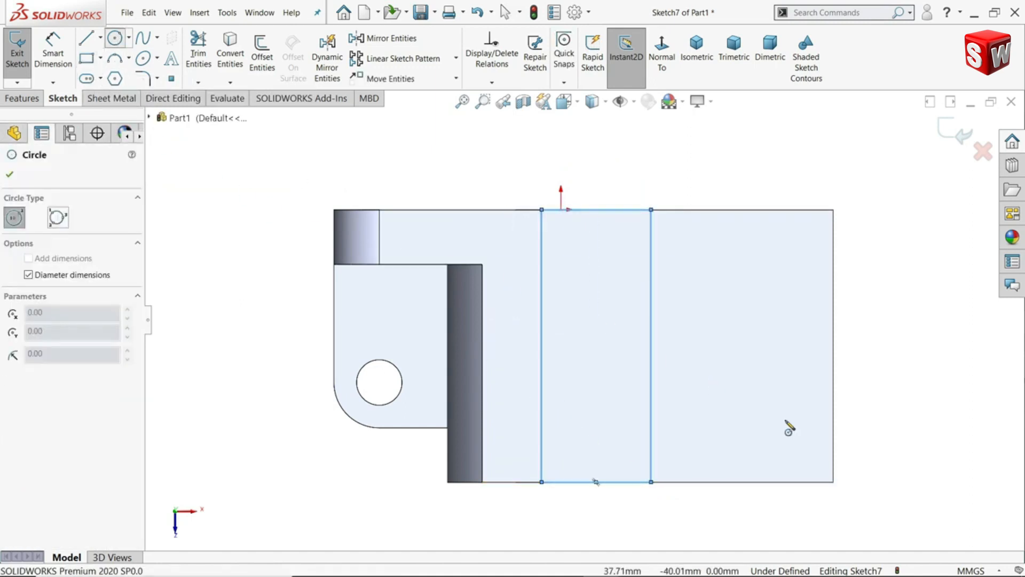
pyautogui.click(755, 396)
pyautogui.write('12')
pyautogui.press('Return')
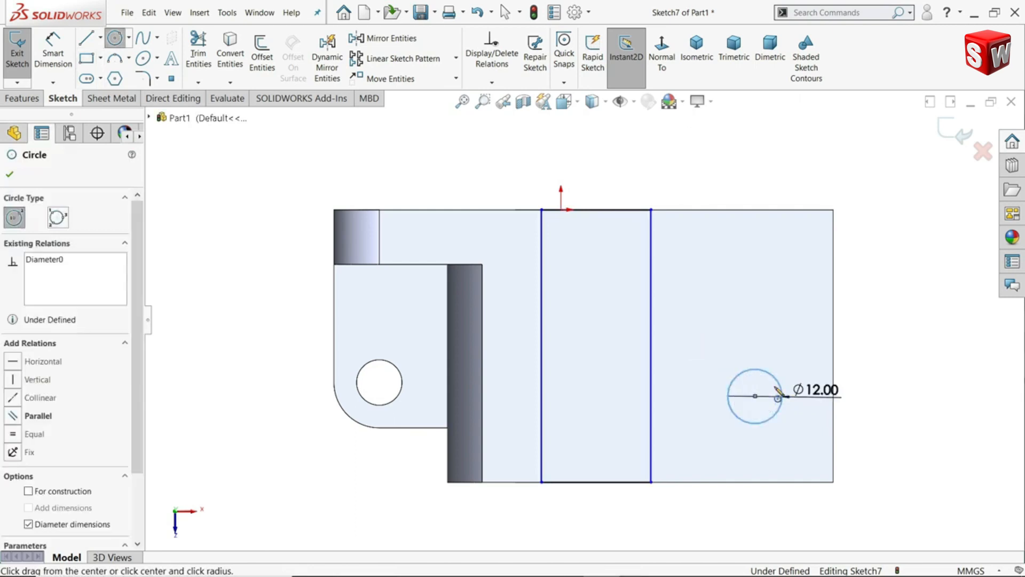
pyautogui.click(23, 99)
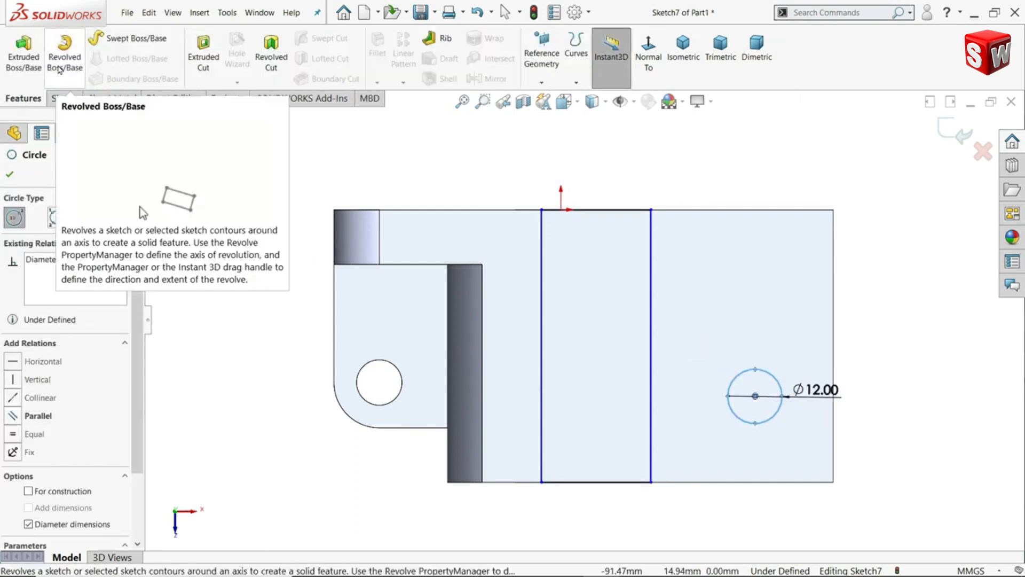
pyautogui.click(63, 98)
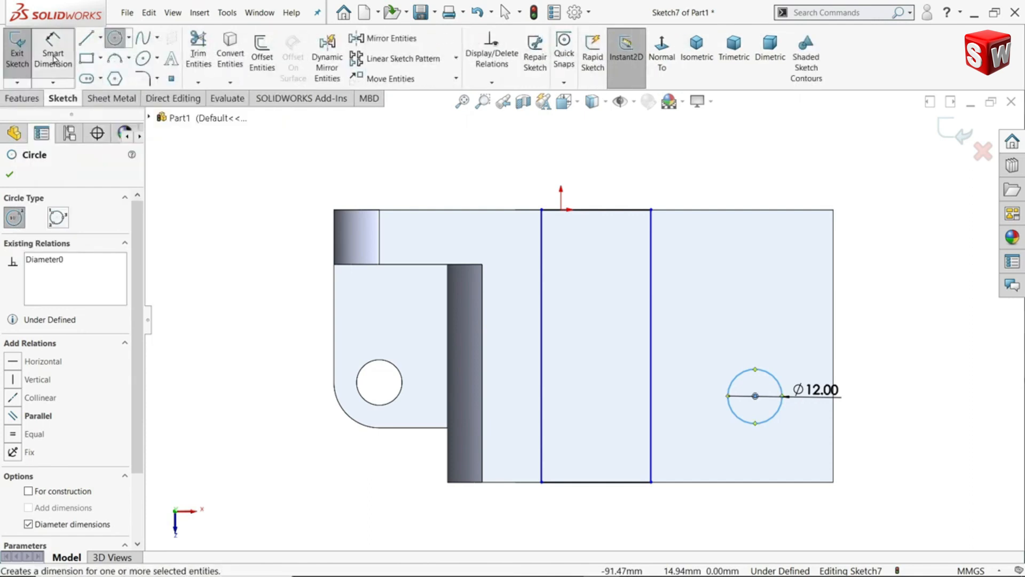
# Dimension the sketched rectangle's width along the rear edge to 16 mm.
pyautogui.click(53, 56)
pyautogui.click(613, 215)
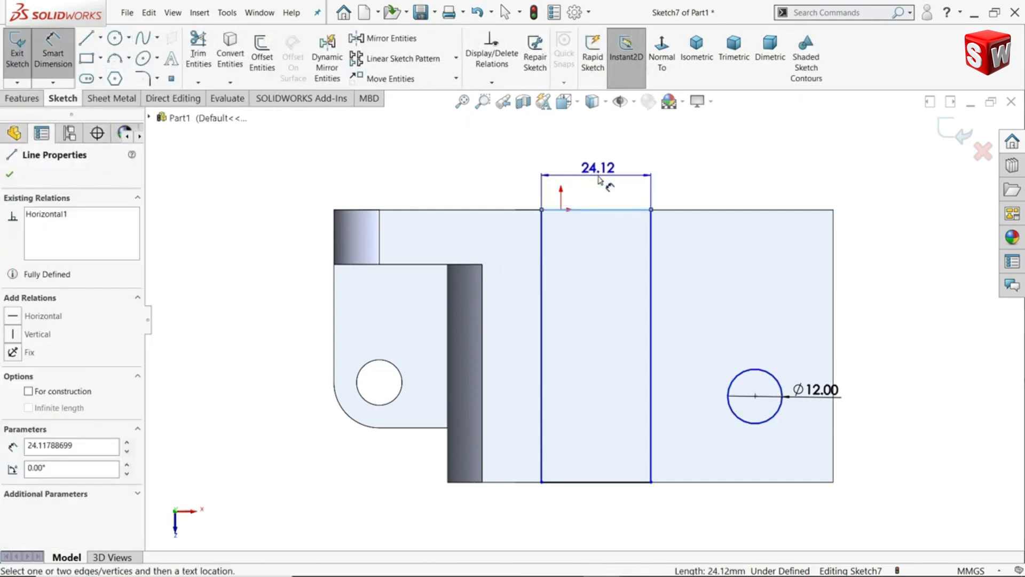
pyautogui.click(607, 184)
pyautogui.write('16')
pyautogui.press('Return')
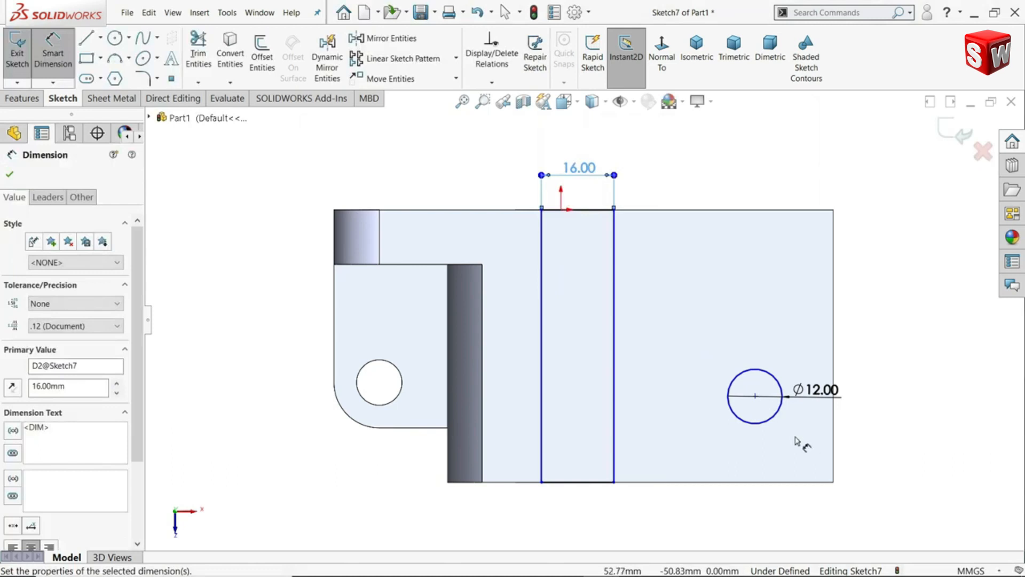
# Dimension the circle's centre 24 mm from the slab's front edge.
pyautogui.scroll(-3, 796, 442)
pyautogui.click(698, 356)
pyautogui.click(704, 506)
pyautogui.click(949, 436)
pyautogui.write('24')
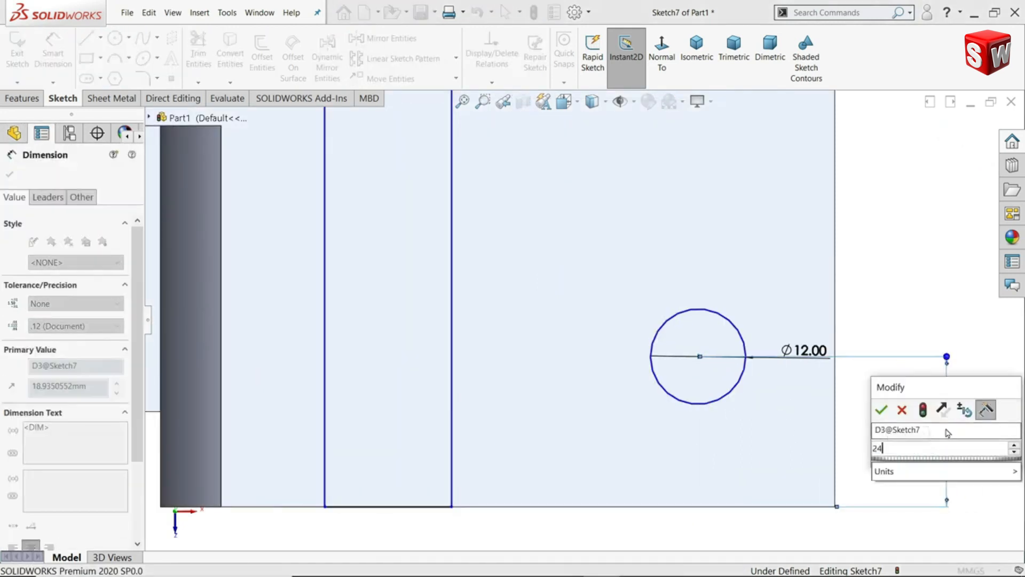
pyautogui.press('Return')
# Dimension the circle's centre 20 mm from the slab's outer side edge.
pyautogui.click(834, 363)
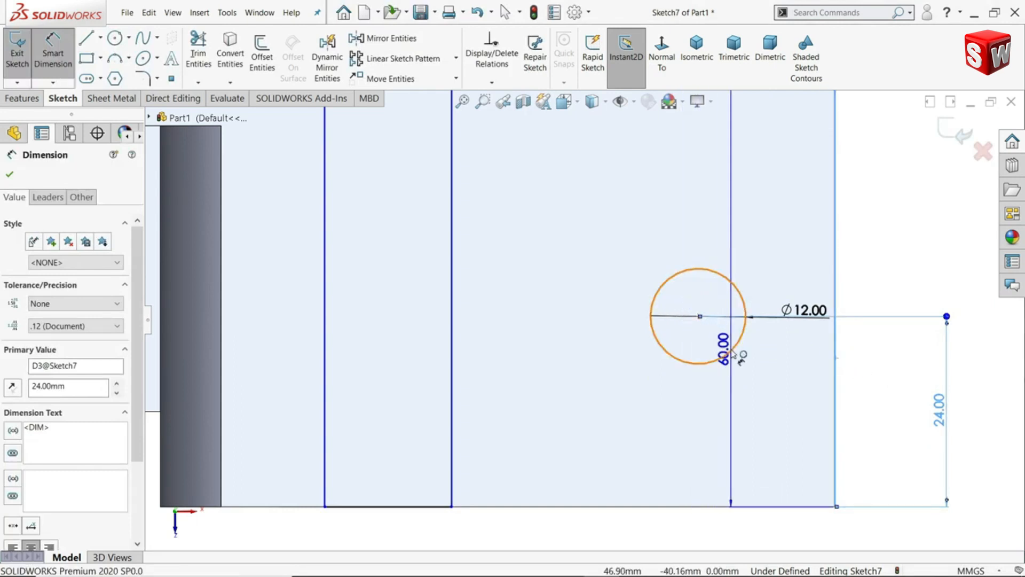
pyautogui.click(737, 355)
pyautogui.click(771, 225)
pyautogui.write('20')
pyautogui.press('Return')
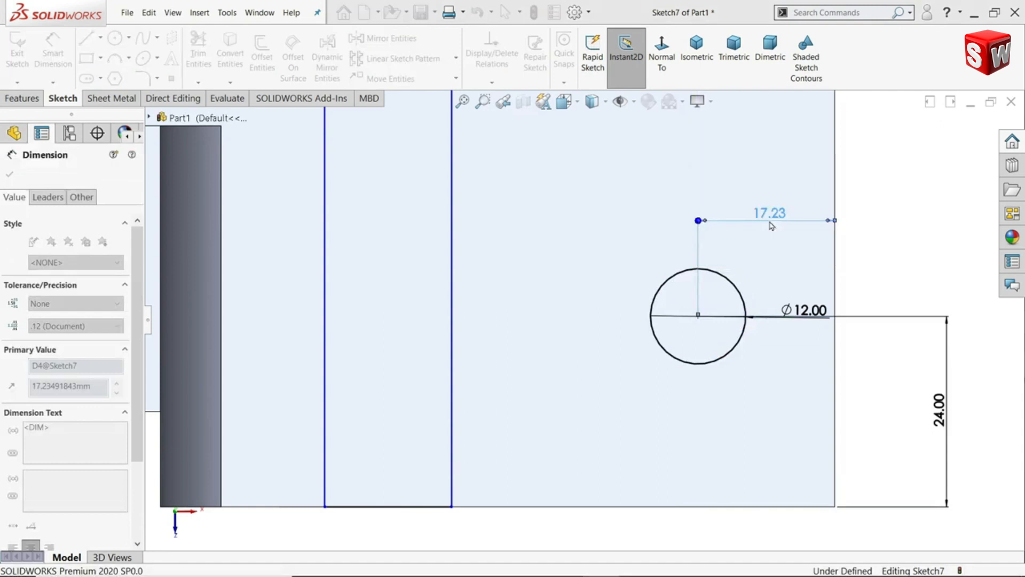
# Make the midpoint of the rectangle's rear line coincident with the origin.
pyautogui.scroll(4, 594, 292)
pyautogui.scroll(-1, 528, 273)
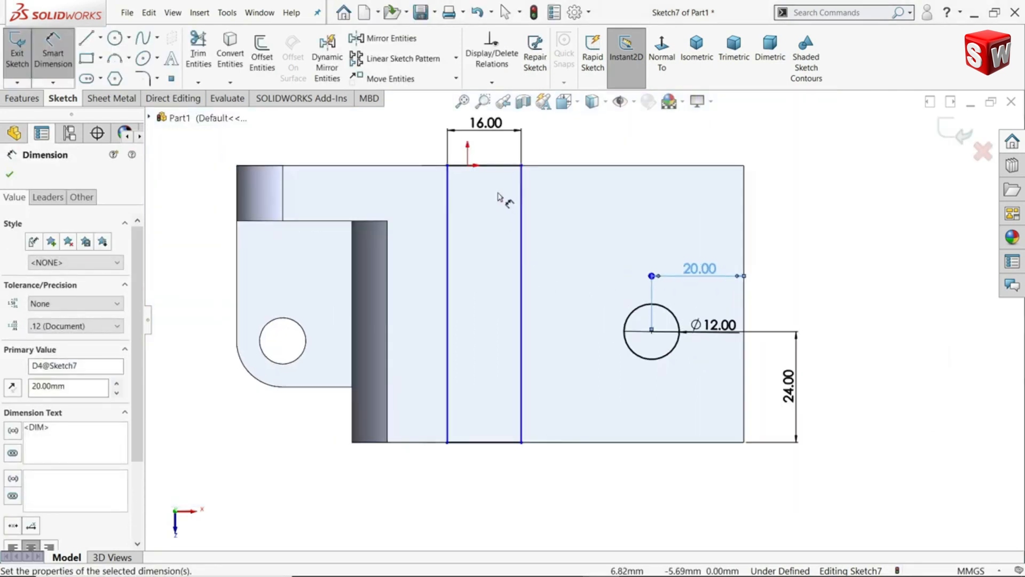
pyautogui.scroll(-2, 498, 197)
pyautogui.press('f')
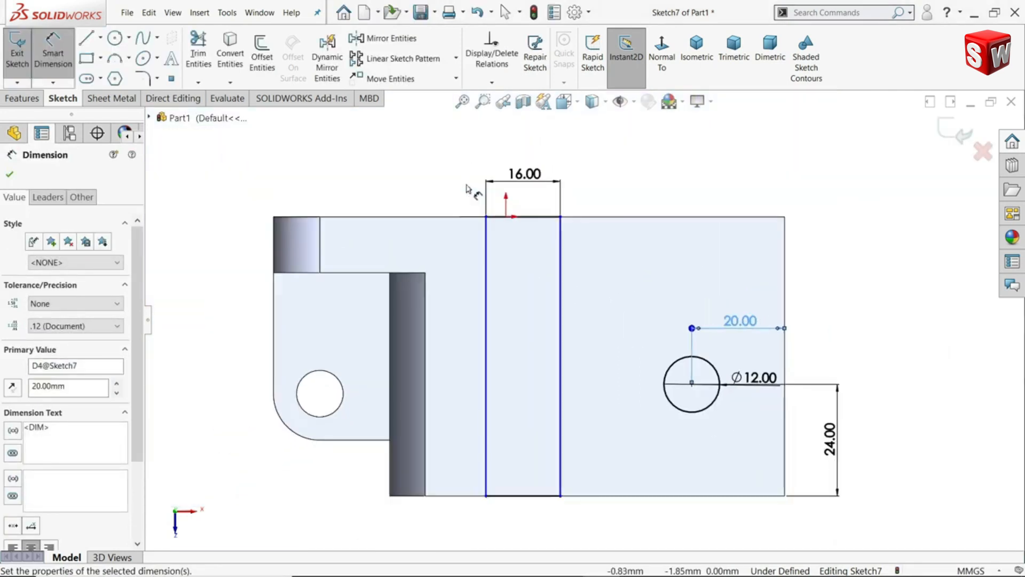
pyautogui.scroll(-3, 502, 228)
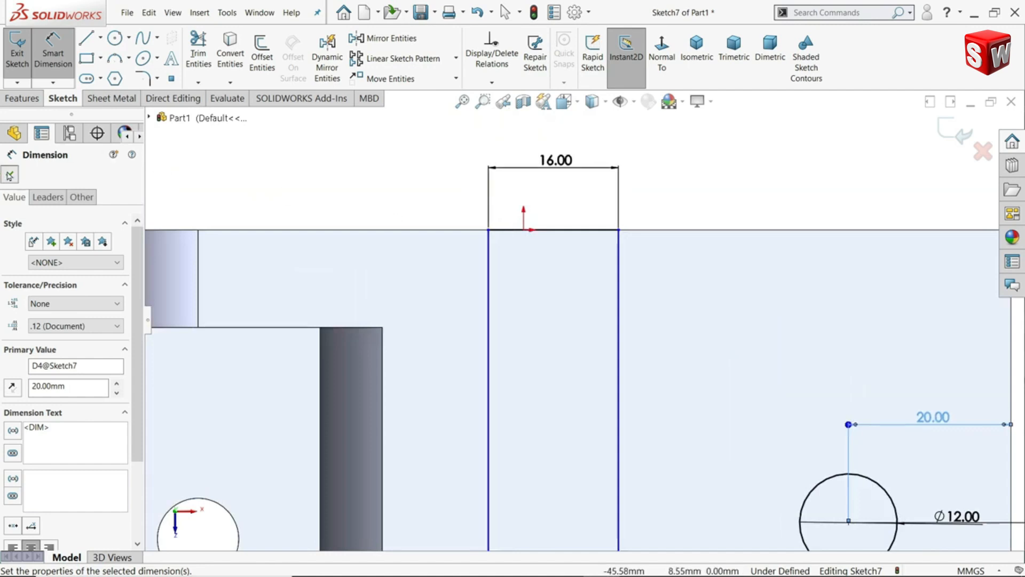
pyautogui.press('Escape')
pyautogui.click(553, 230)
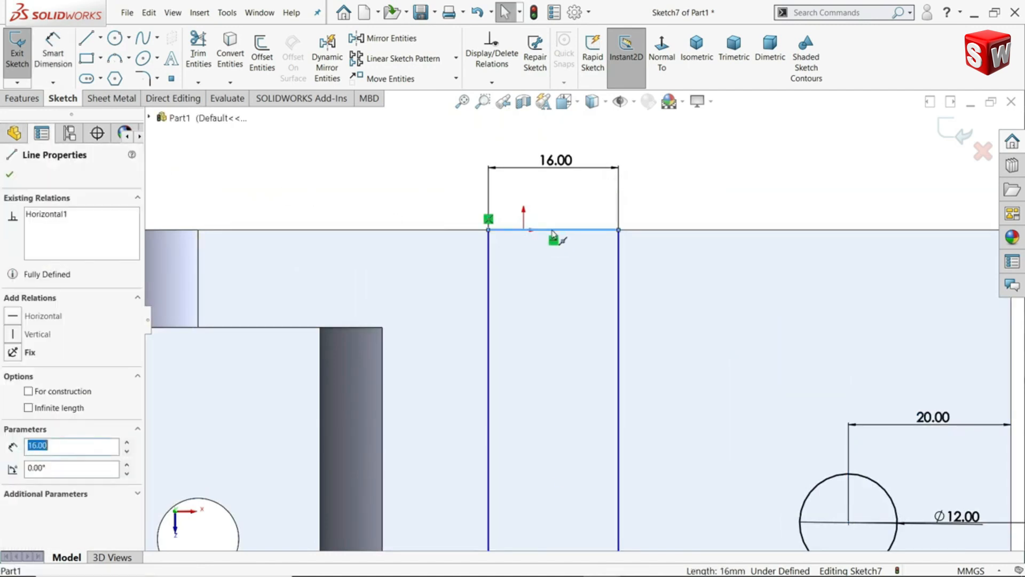
pyautogui.rightClick(553, 233)
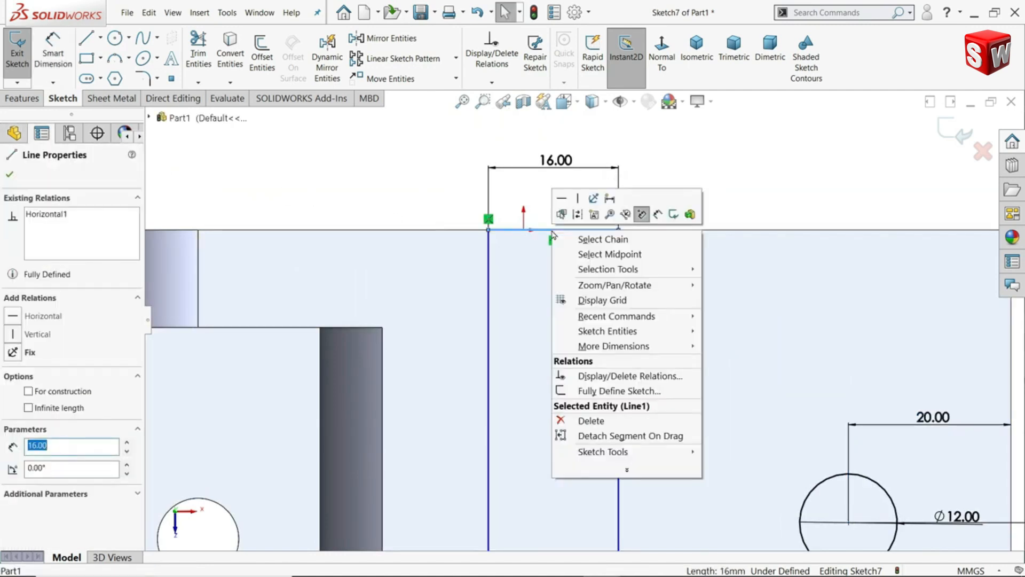
pyautogui.click(597, 254)
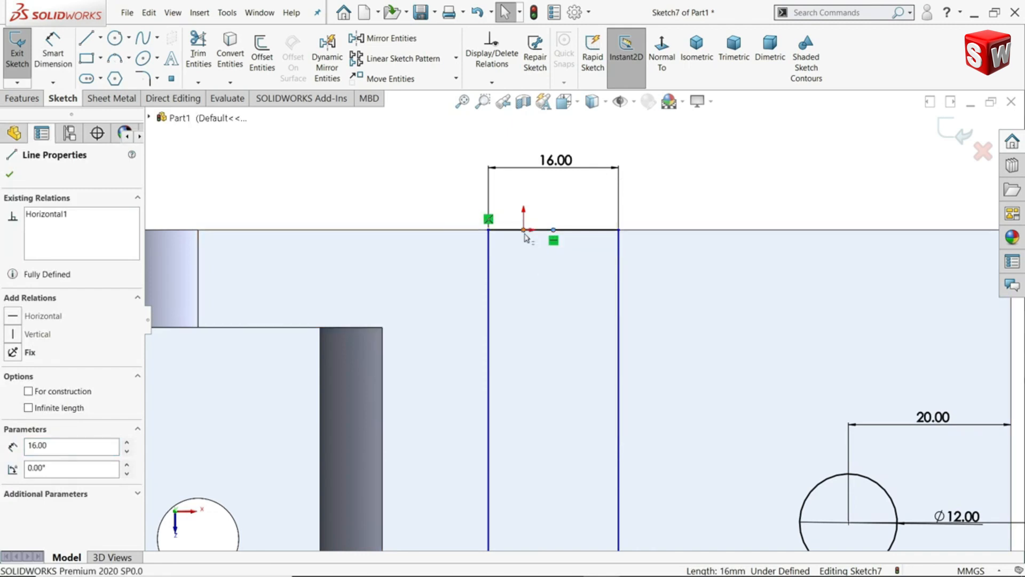
pyautogui.keyDown('ctrl'); pyautogui.click(524, 231); pyautogui.keyUp('ctrl')
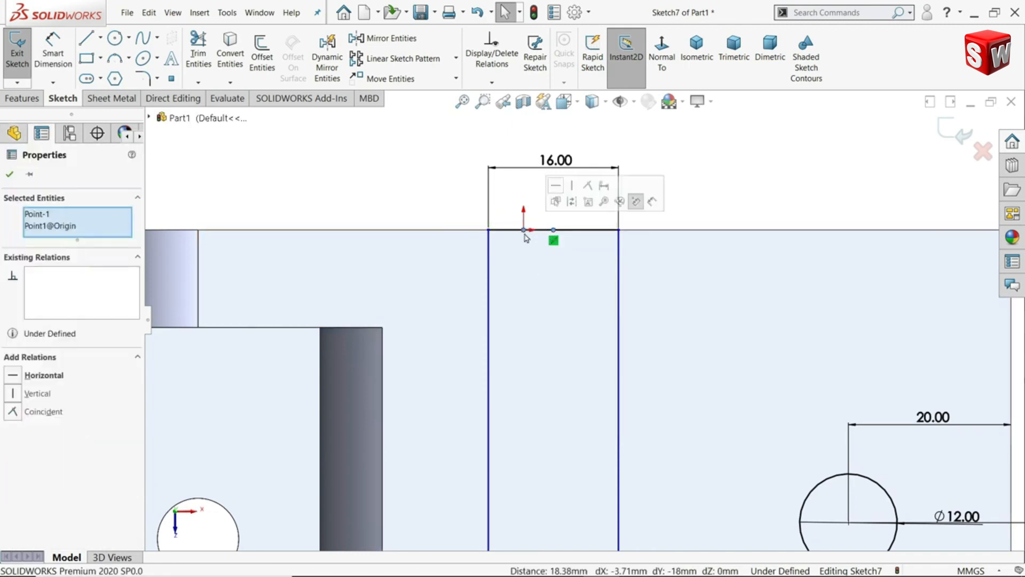
pyautogui.click(585, 200)
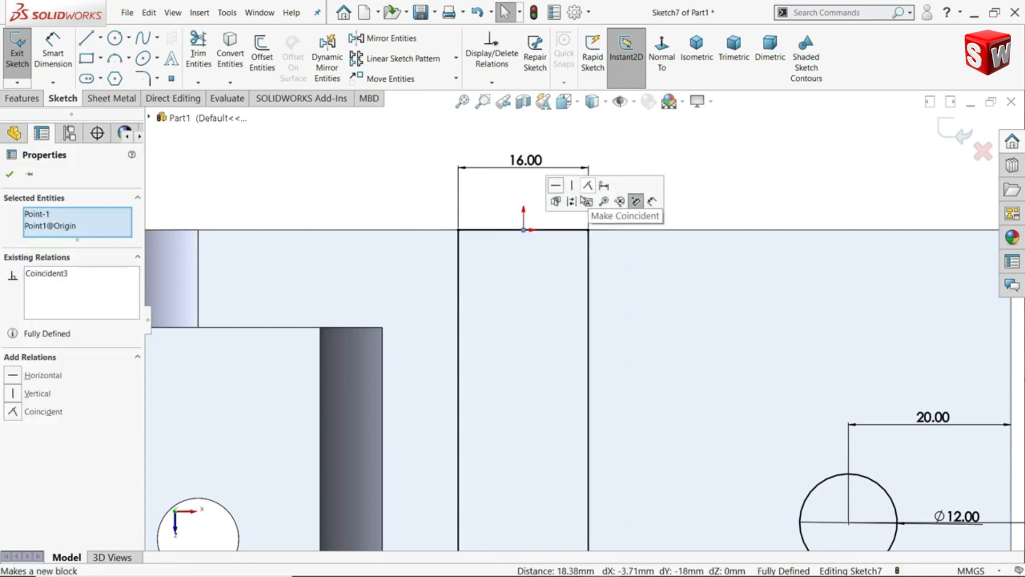
pyautogui.click(708, 169)
# Cut only the 16 mm wide rectangle region 3 mm deep into the top face with a blind Extruded Cut.
pyautogui.scroll(7, 648, 220)
pyautogui.scroll(-1, 597, 405)
pyautogui.moveTo(623, 469); pyautogui.dragTo(610, 274, button='middle')
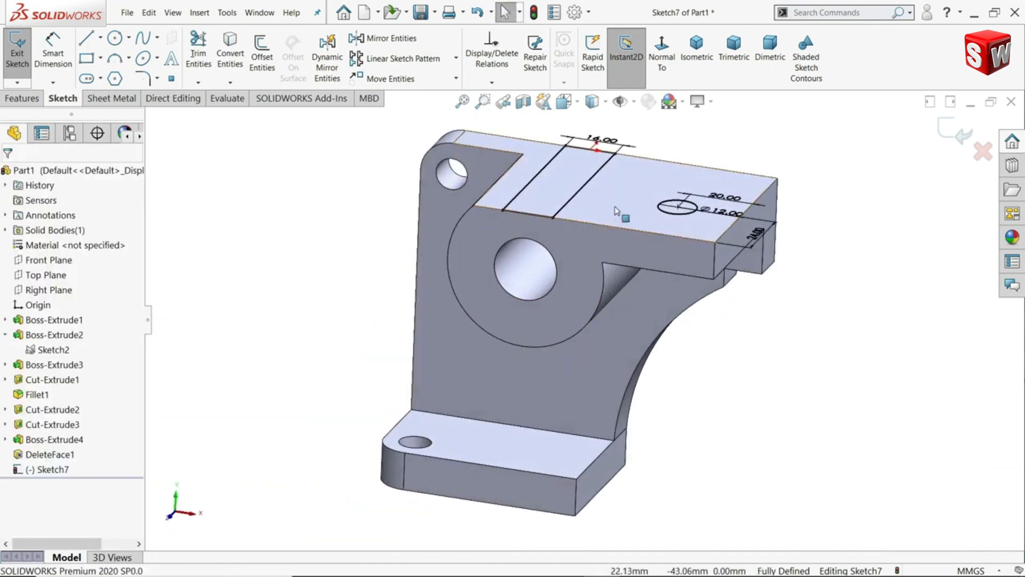
pyautogui.scroll(-3, 572, 225)
pyautogui.scroll(2, 601, 224)
pyautogui.scroll(-2, 587, 227)
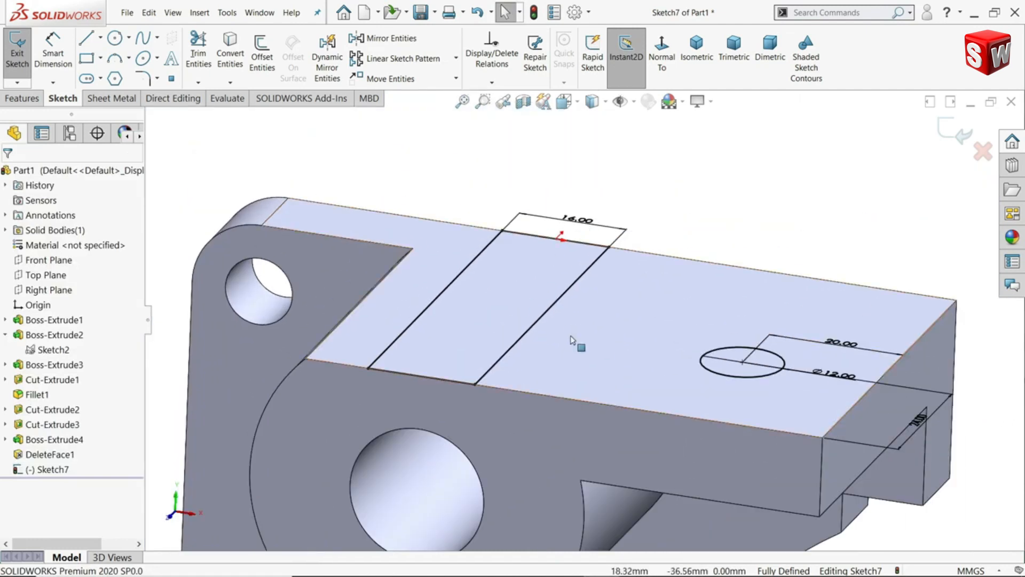
pyautogui.click(22, 98)
pyautogui.click(195, 55)
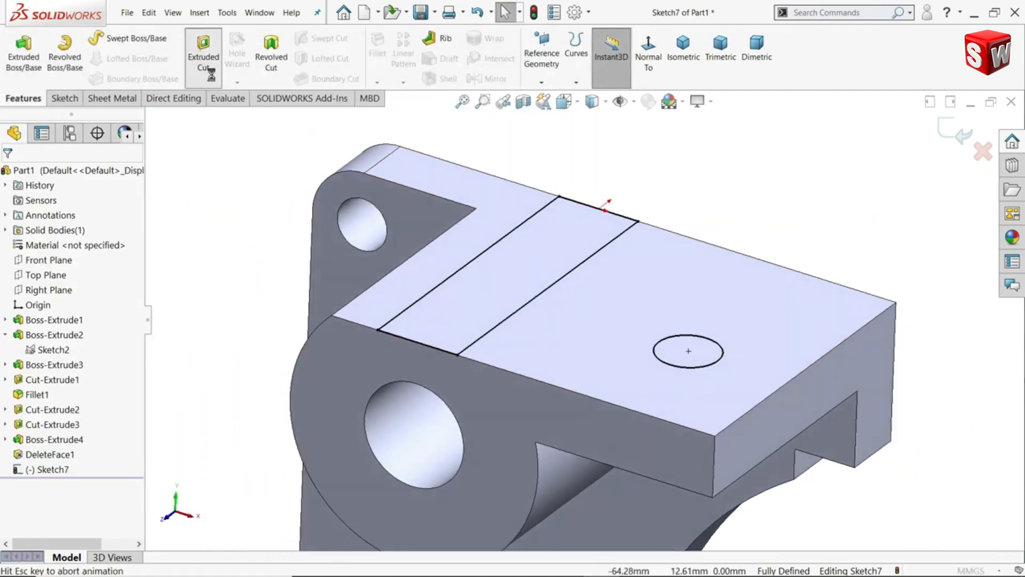
pyautogui.scroll(-1, 617, 249)
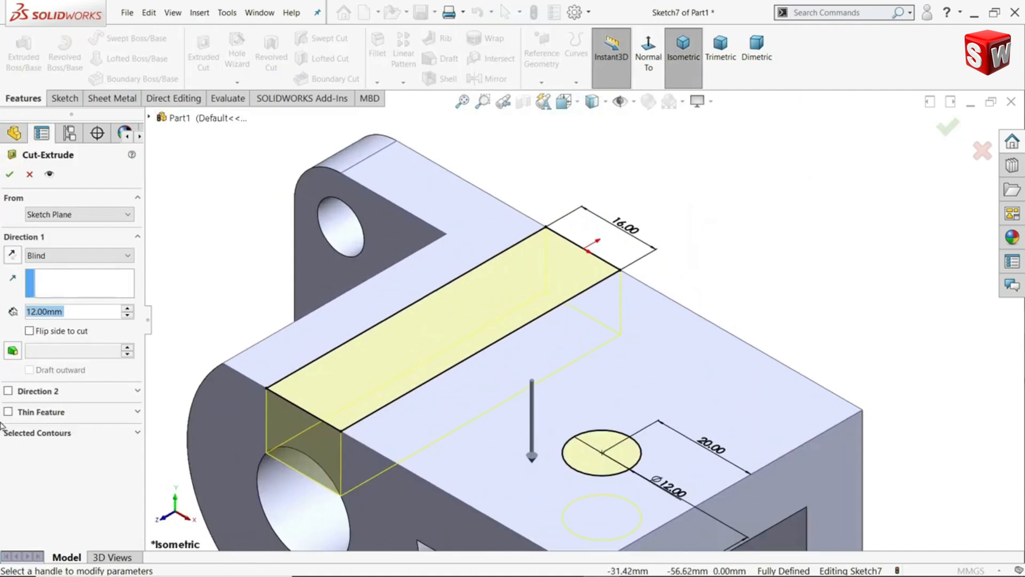
pyautogui.click(40, 437)
pyautogui.click(407, 360)
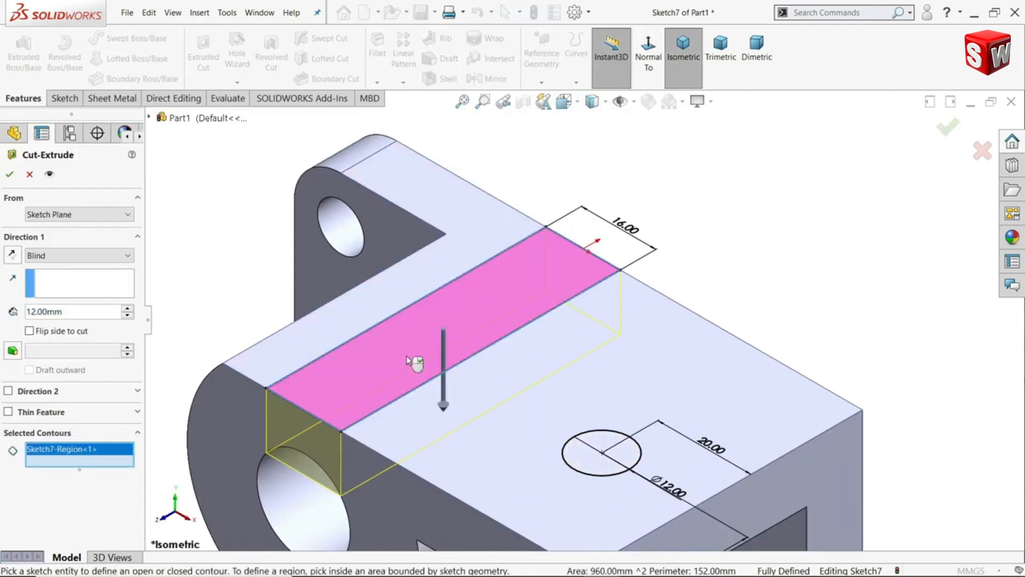
pyautogui.click(59, 313)
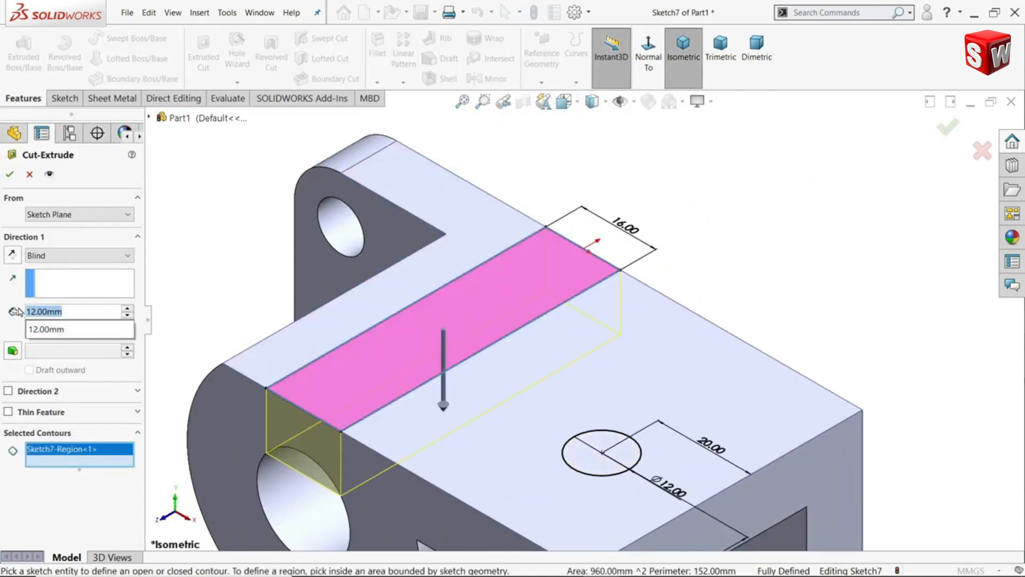
pyautogui.write('3')
pyautogui.press('Return')
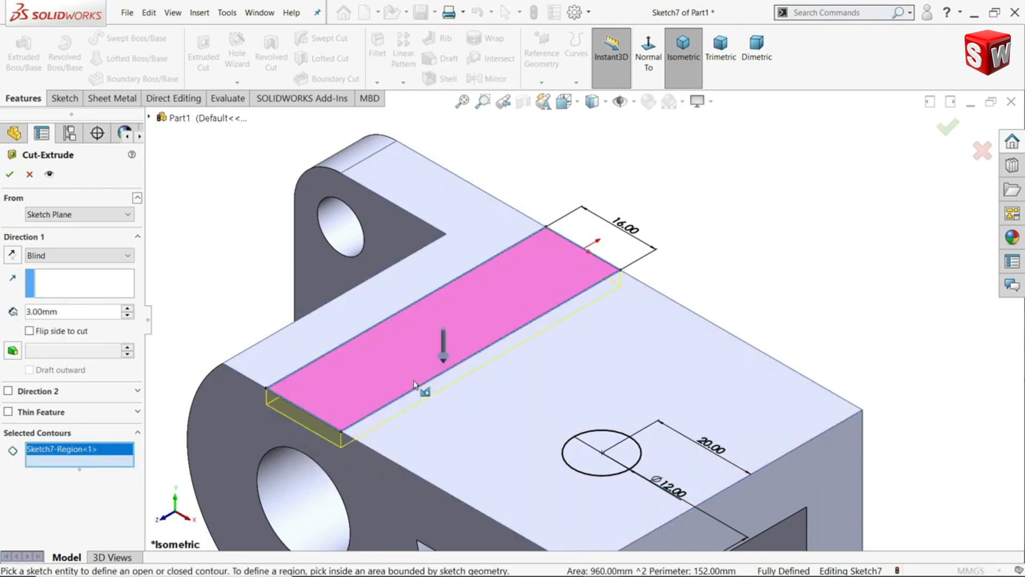
pyautogui.scroll(-2, 414, 395)
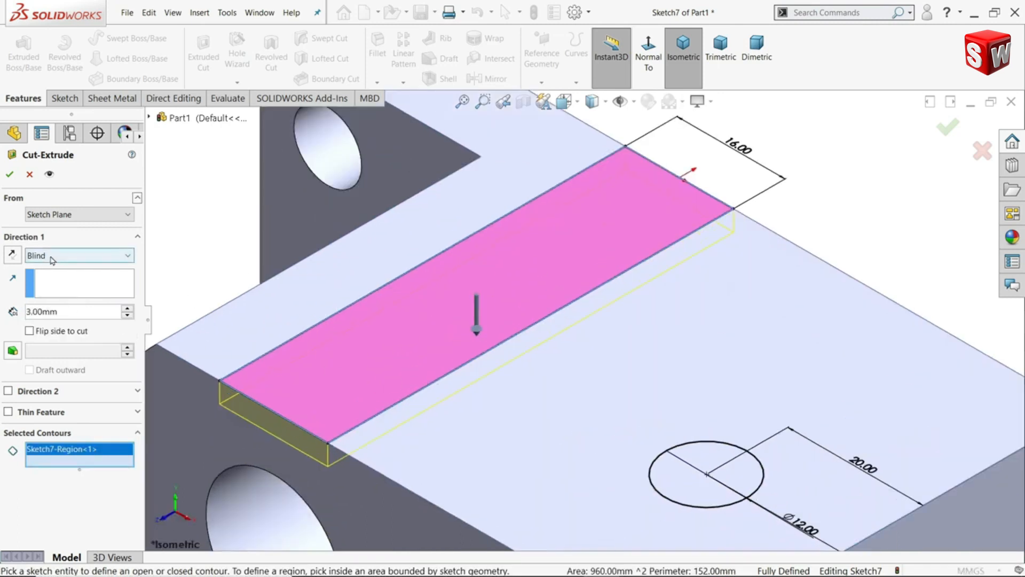
pyautogui.click(10, 175)
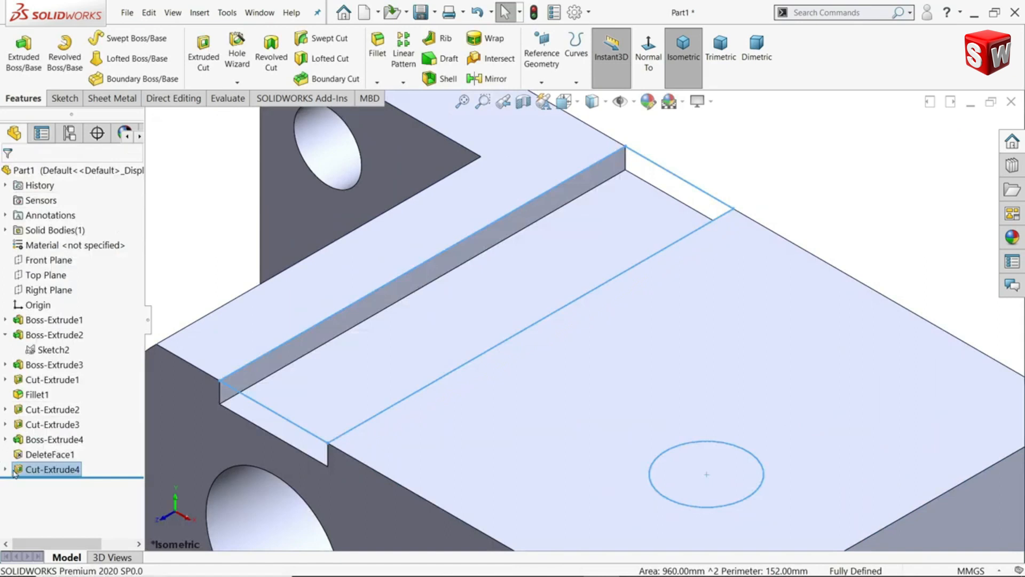
# Reuse the groove's sketch to cut the 12 mm circle region through the slab with an Extruded Cut set to Up To Next.
pyautogui.click(5, 469)
pyautogui.click(55, 487)
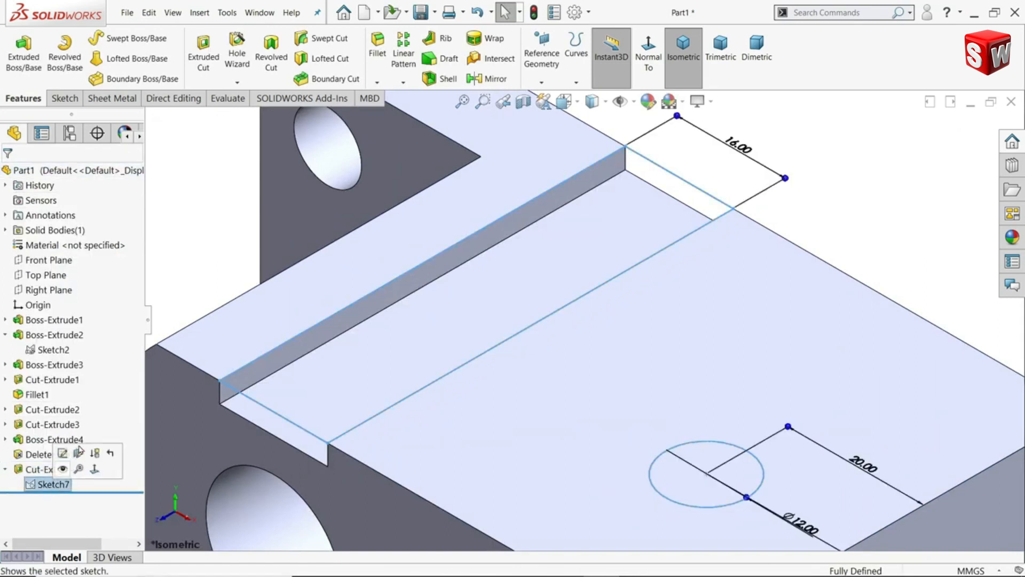
pyautogui.click(203, 58)
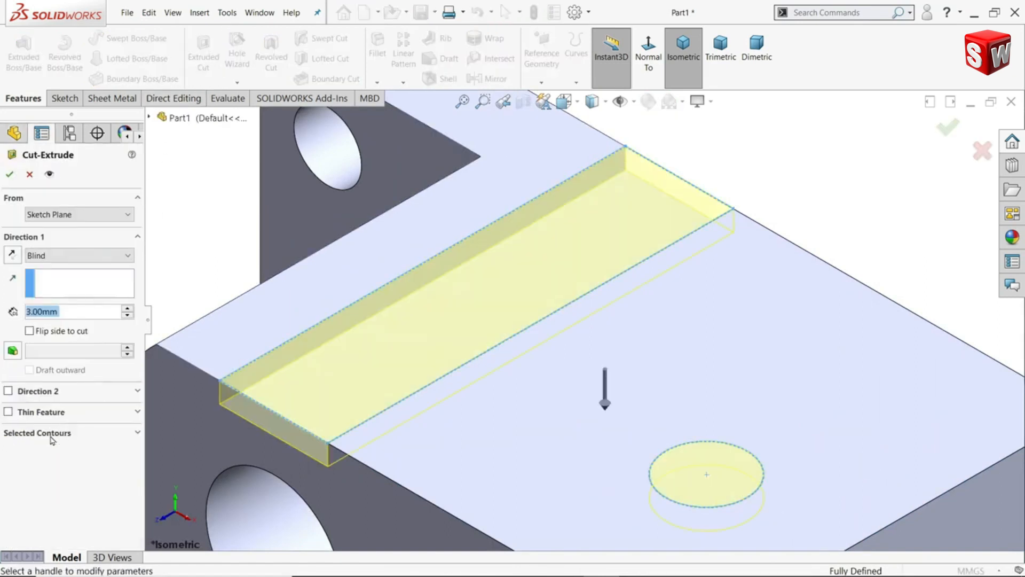
pyautogui.click(51, 437)
pyautogui.click(694, 473)
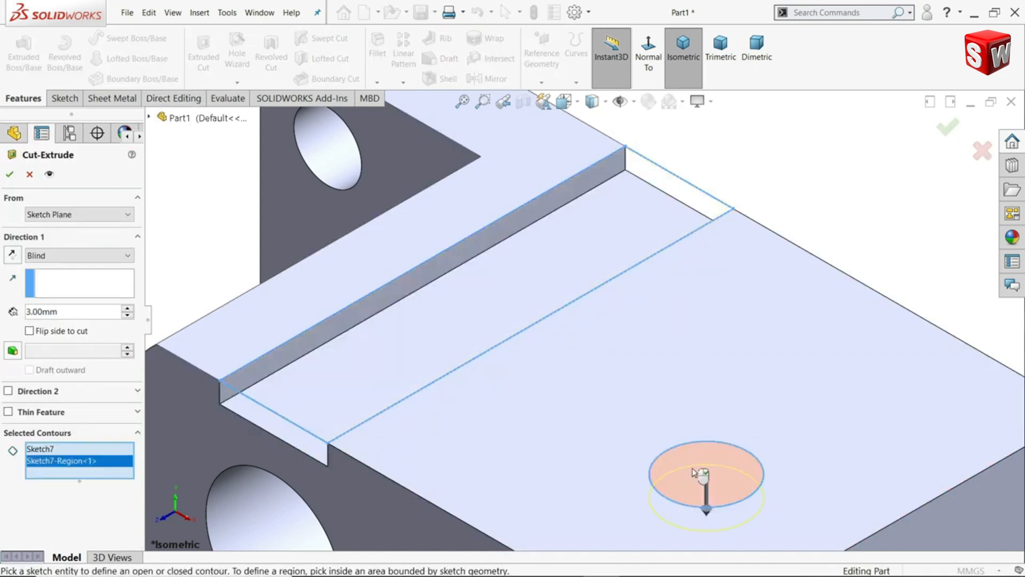
pyautogui.click(75, 257)
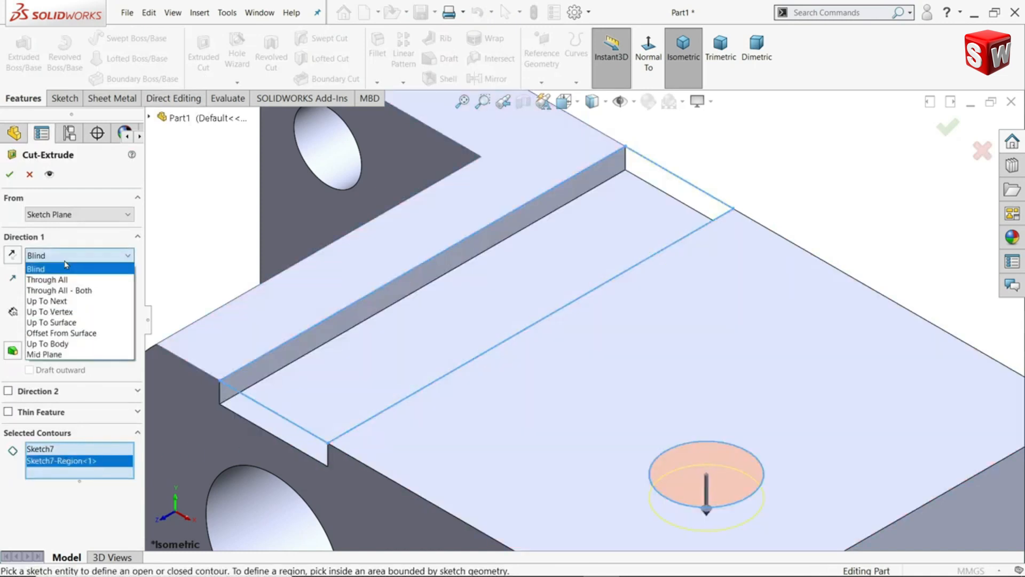
pyautogui.click(62, 300)
pyautogui.scroll(-5, 541, 397)
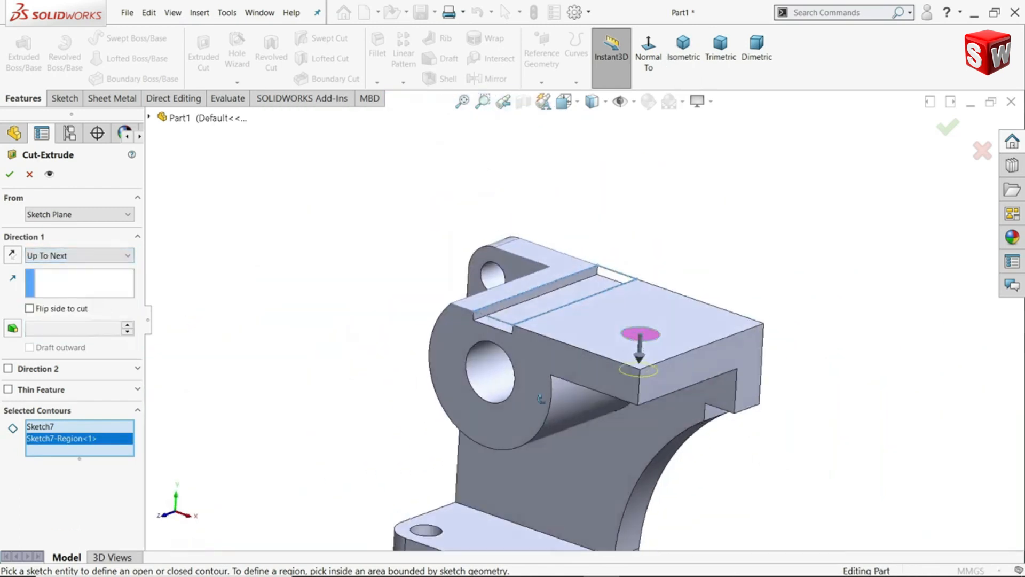
pyautogui.moveTo(541, 399); pyautogui.dragTo(549, 308, button='middle')
pyautogui.scroll(4, 560, 334)
pyautogui.scroll(-4, 610, 419)
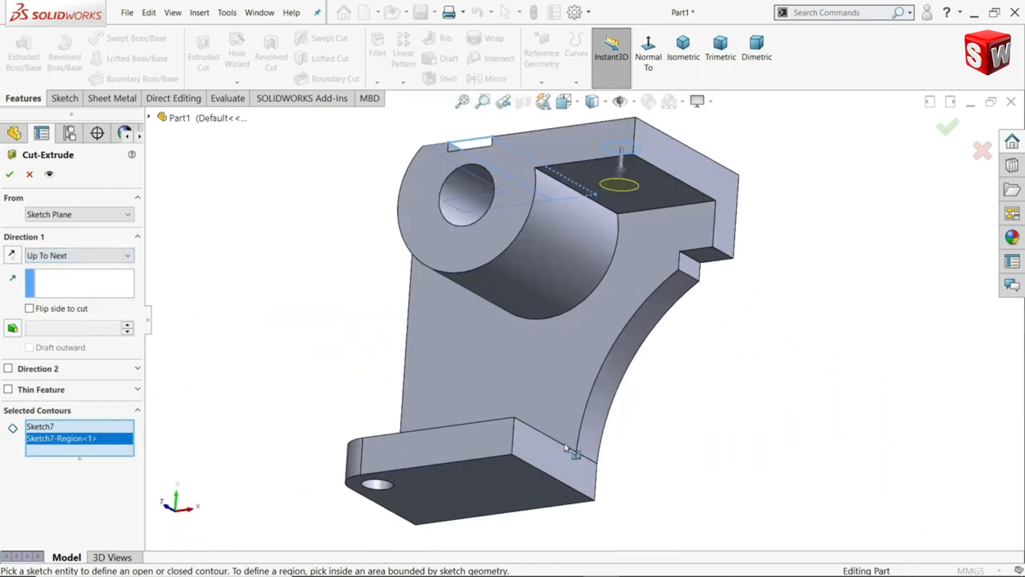
pyautogui.scroll(-4, 621, 200)
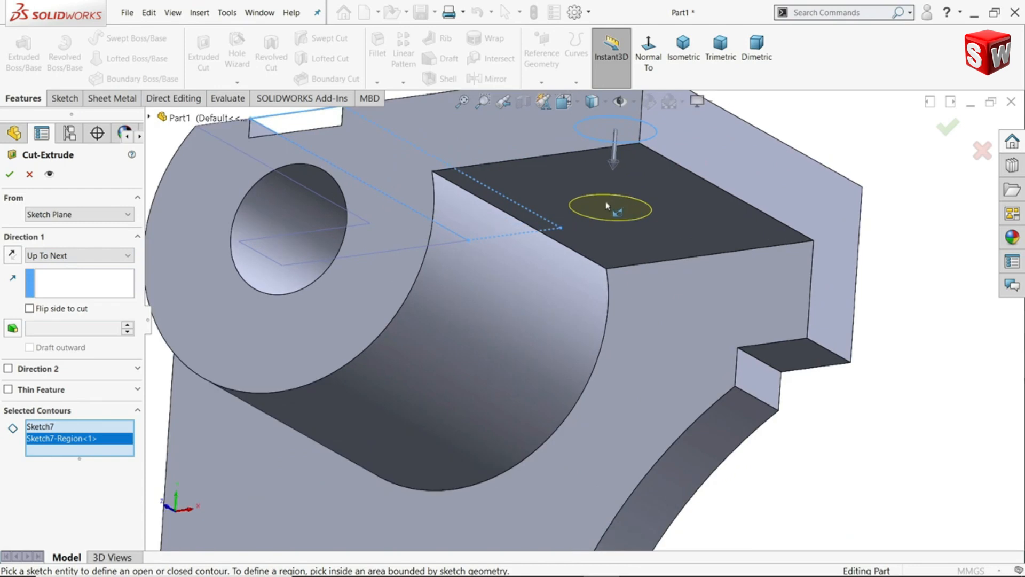
pyautogui.click(15, 178)
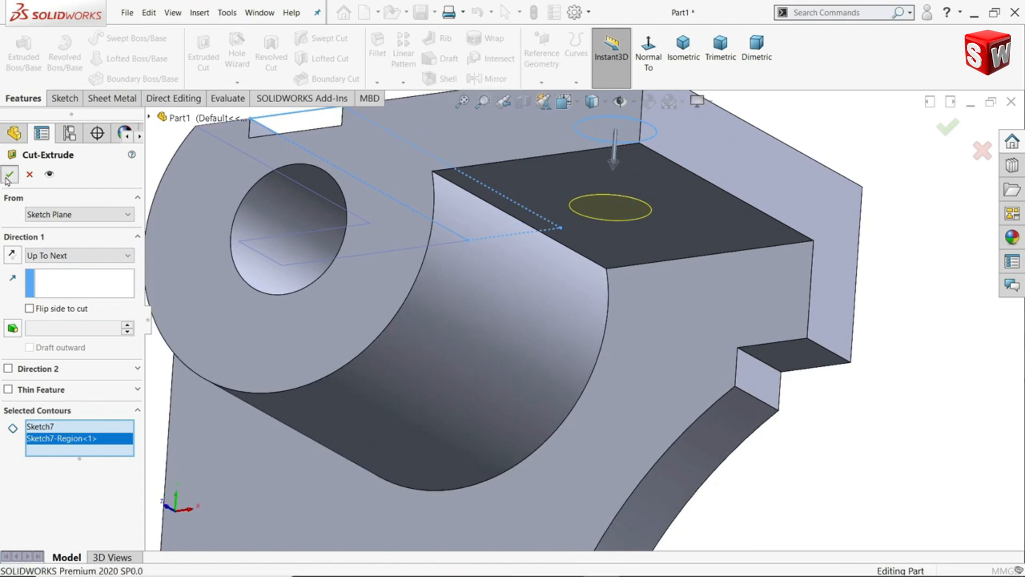
# Fillet the vertical front outer corner edge of the top slab with a 30 mm radius.
pyautogui.moveTo(730, 277); pyautogui.dragTo(746, 451, button='middle')
pyautogui.click(378, 54)
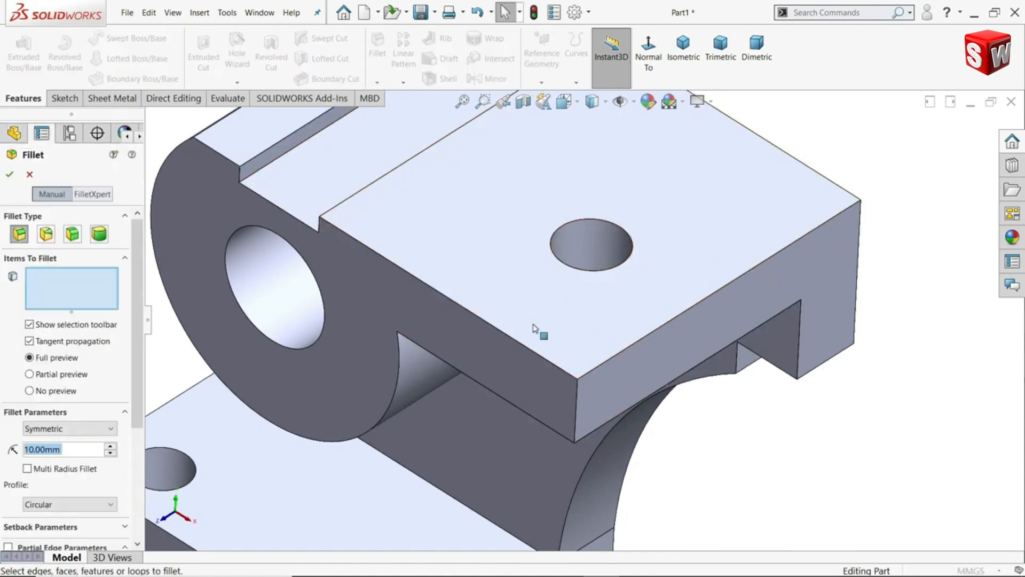
pyautogui.click(577, 406)
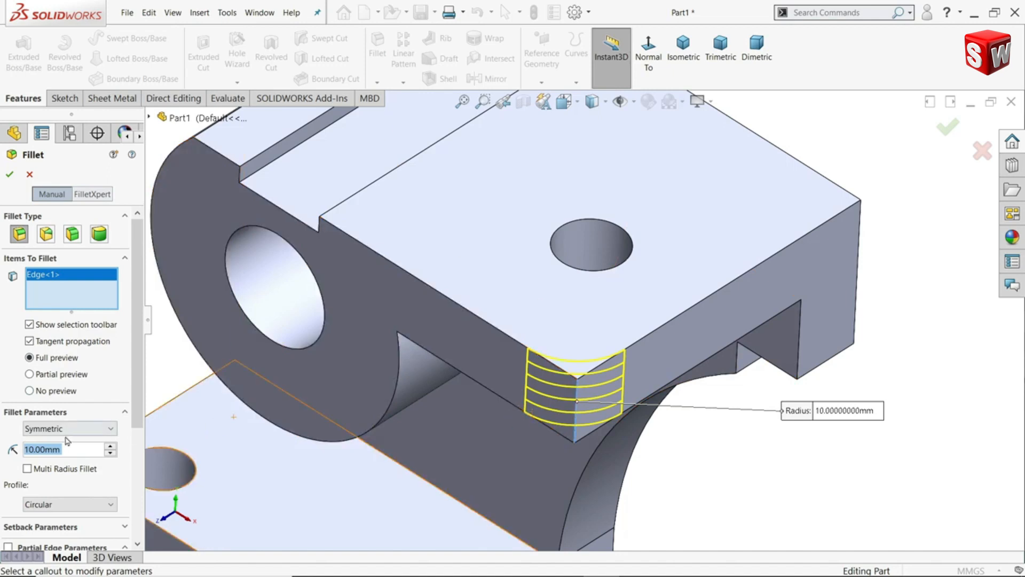
pyautogui.write('30')
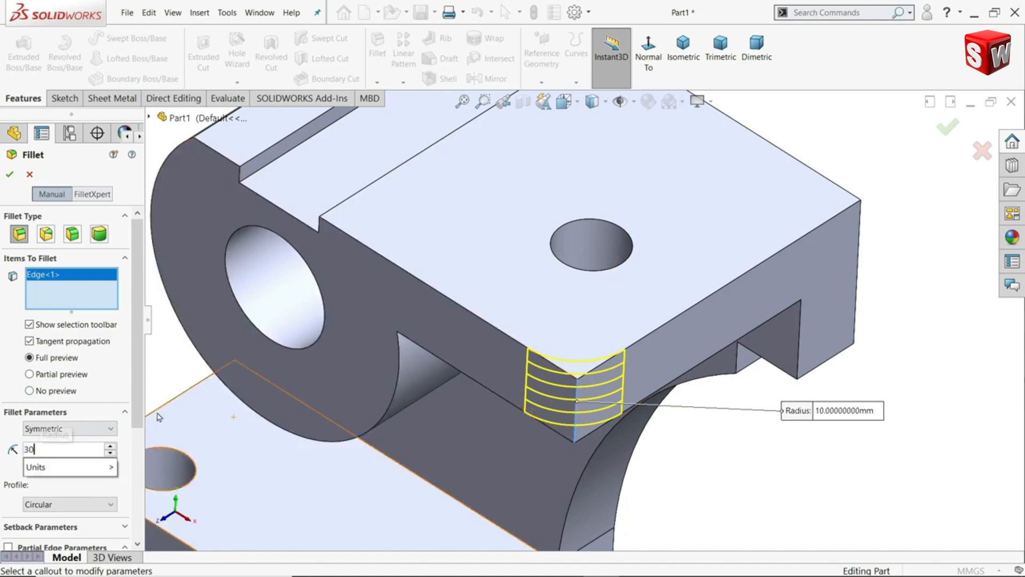
pyautogui.press('Return')
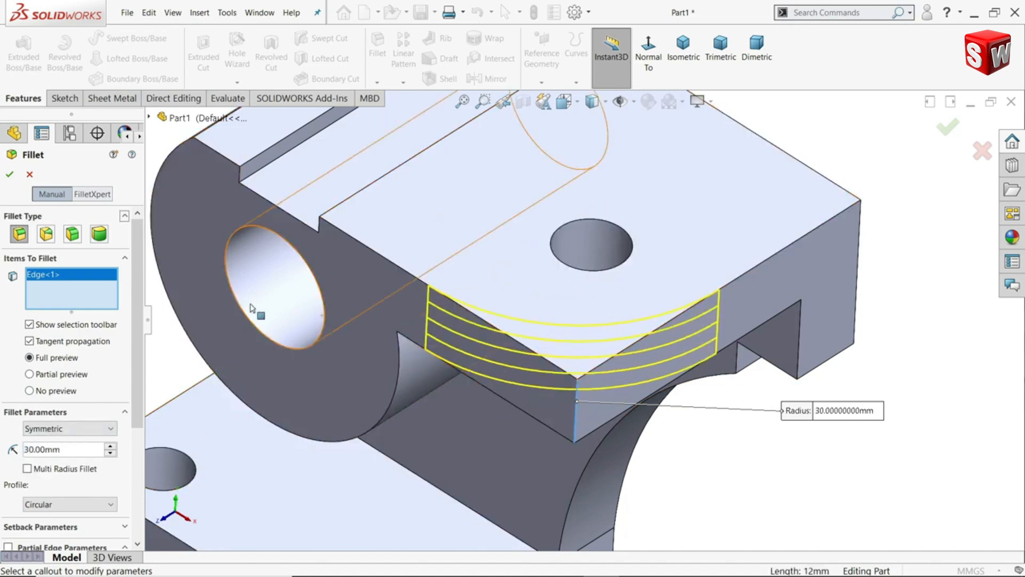
pyautogui.click(10, 174)
# Start a new sketch on the Right Plane for the rib profile.
pyautogui.scroll(4, 470, 343)
pyautogui.moveTo(496, 352)
pyautogui.mouseDown(button='middle')
pyautogui.moveTo(490, 343)
pyautogui.moveTo(518, 336)
pyautogui.moveTo(493, 335)
pyautogui.mouseUp(button='middle')
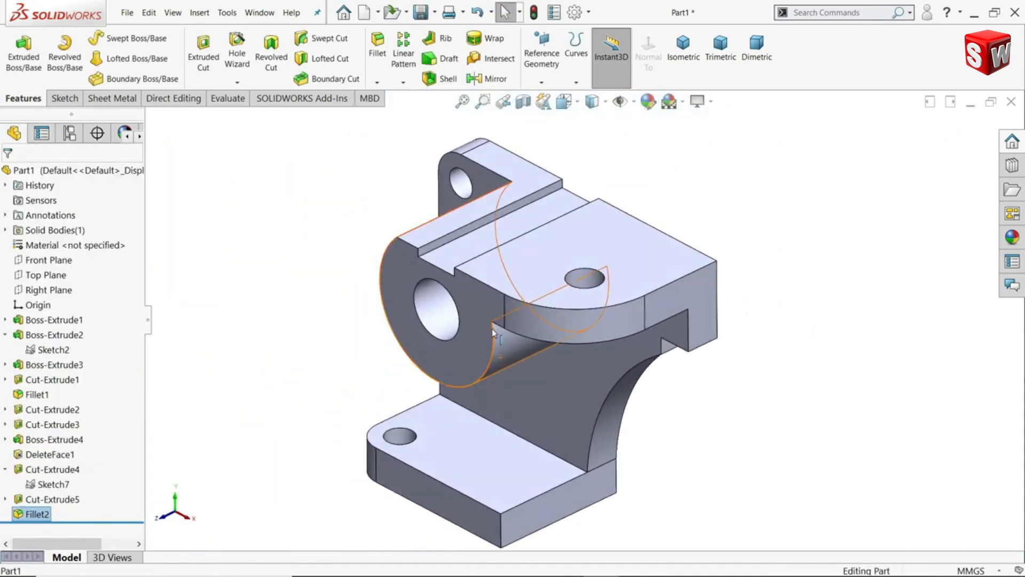
pyautogui.scroll(-2, 512, 395)
pyautogui.click(195, 279)
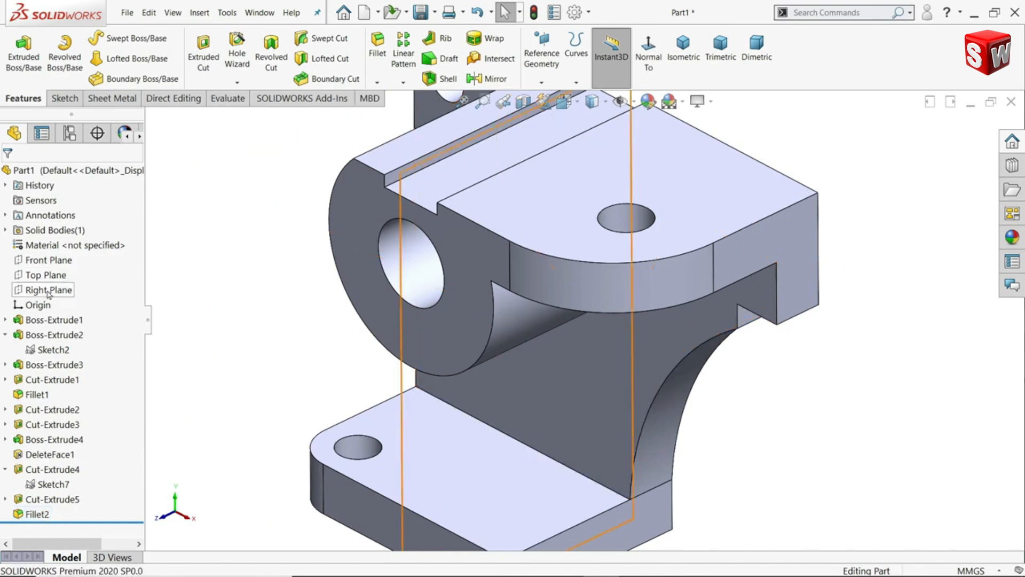
pyautogui.click(48, 289)
pyautogui.moveTo(343, 309); pyautogui.dragTo(389, 272, button='middle')
pyautogui.moveTo(398, 392); pyautogui.dragTo(337, 370, button='middle')
pyautogui.click(65, 99)
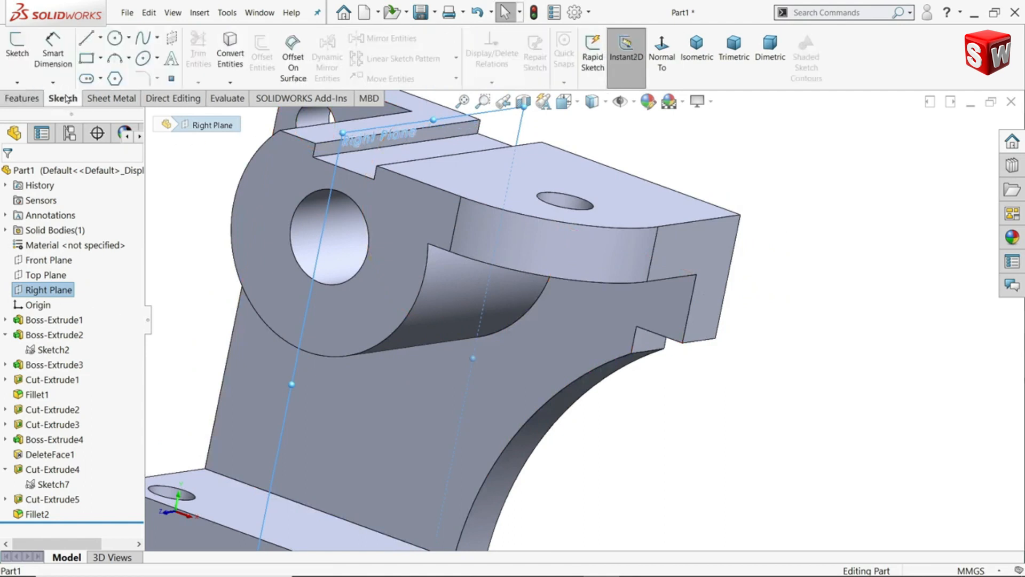
pyautogui.click(16, 54)
# Sketch a line from the base's upper front corner to the cylinder's lower front corner, continued by a 5 mm vertical line up the cylinder's face.
pyautogui.click(86, 39)
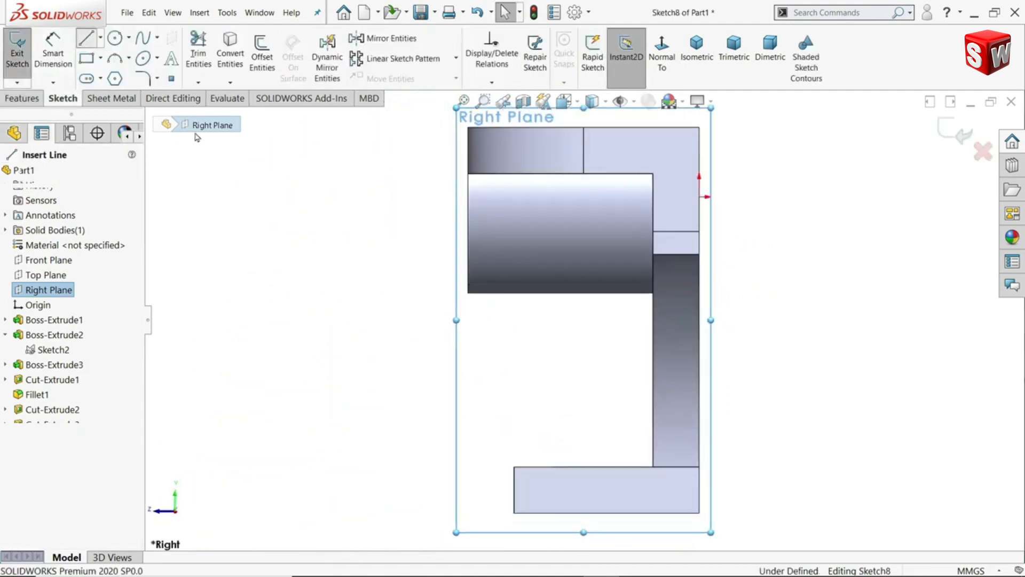
pyautogui.click(514, 467)
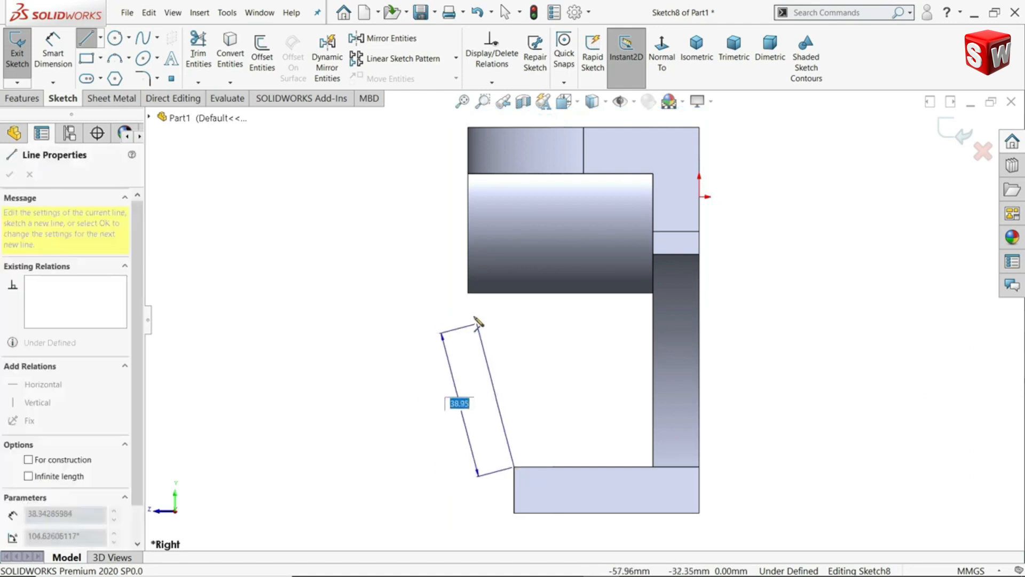
pyautogui.click(468, 293)
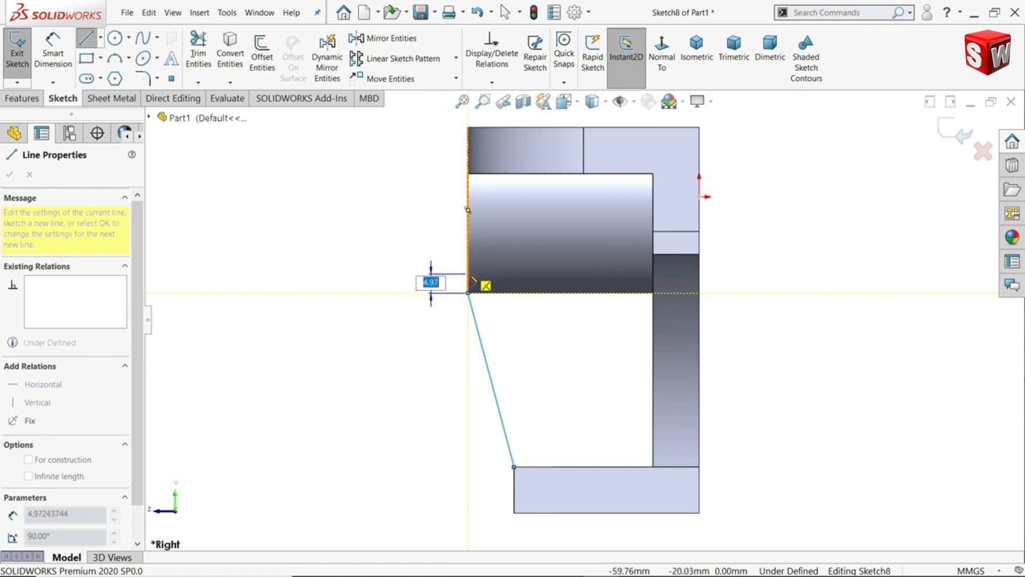
pyautogui.press('Return')
pyautogui.rightClick(317, 274)
pyautogui.click(371, 285)
# Make the shared endpoint of the two sketch lines coincident with the cylinder's lower front silhouette vertex.
pyautogui.scroll(-3, 528, 306)
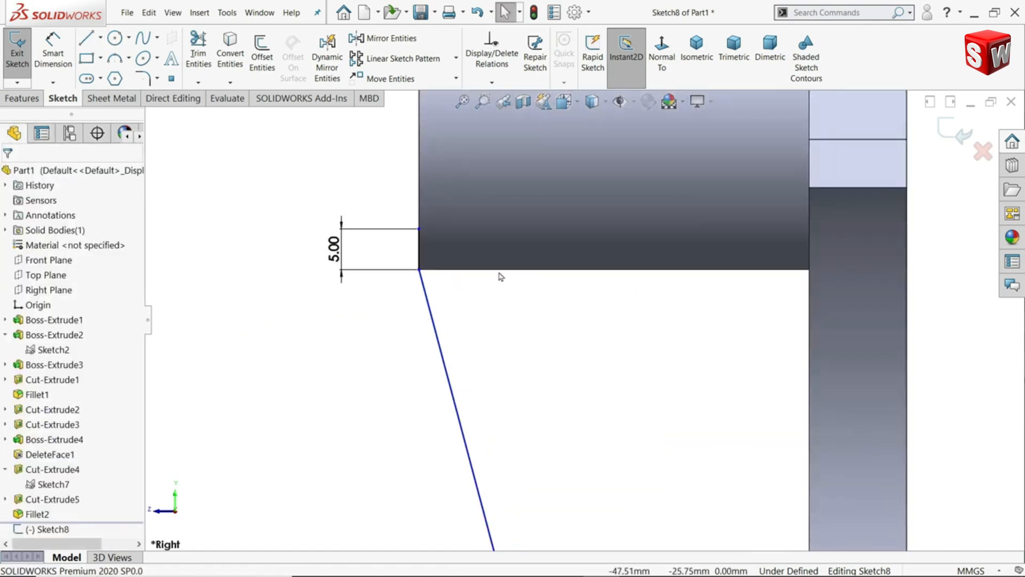
pyautogui.scroll(-2, 500, 276)
pyautogui.click(436, 318)
pyautogui.moveTo(431, 319); pyautogui.dragTo(426, 274)
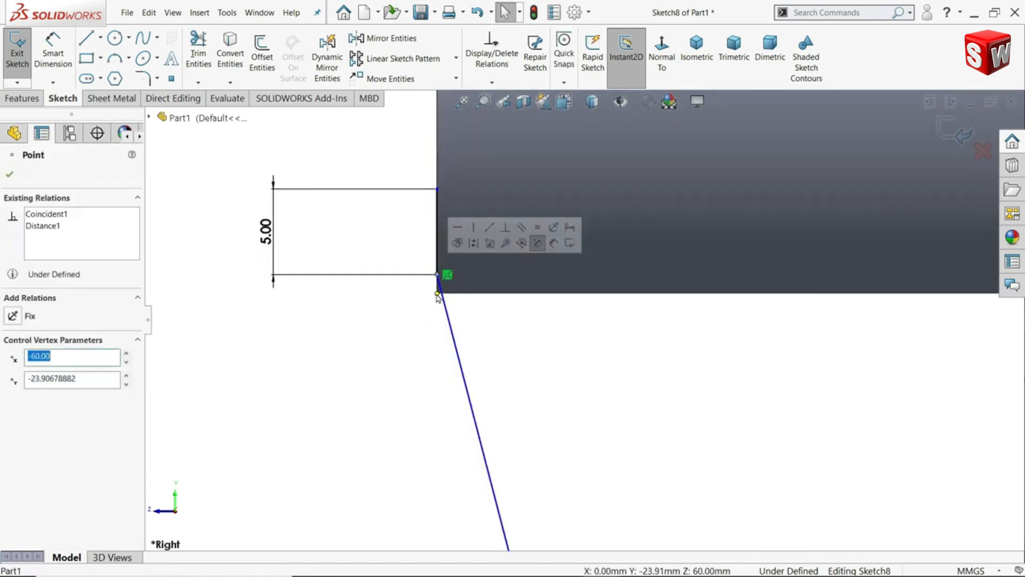
pyautogui.press('Escape')
pyautogui.scroll(-3, 443, 291)
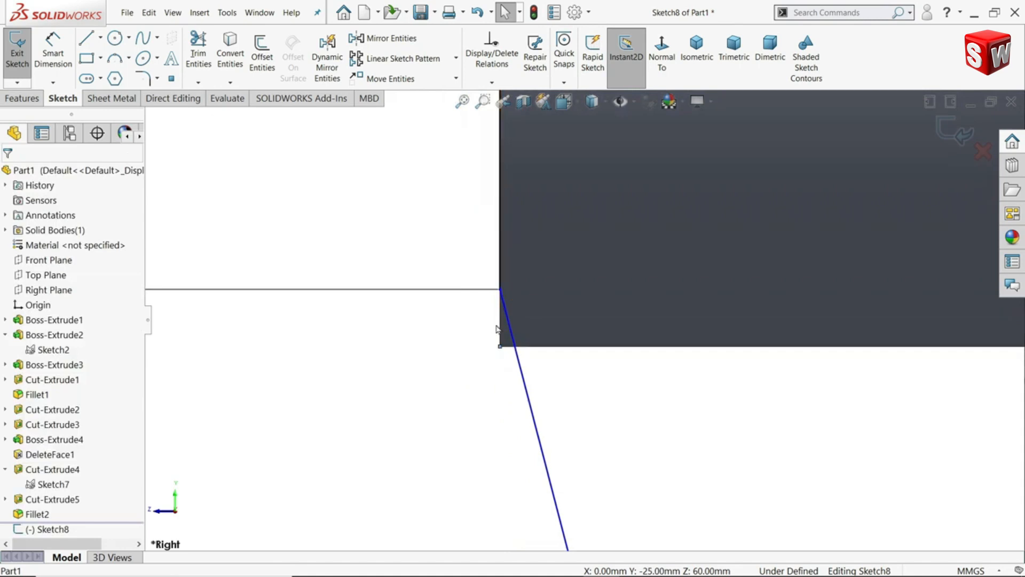
pyautogui.keyDown('ctrl'); pyautogui.click(501, 290); pyautogui.keyUp('ctrl')
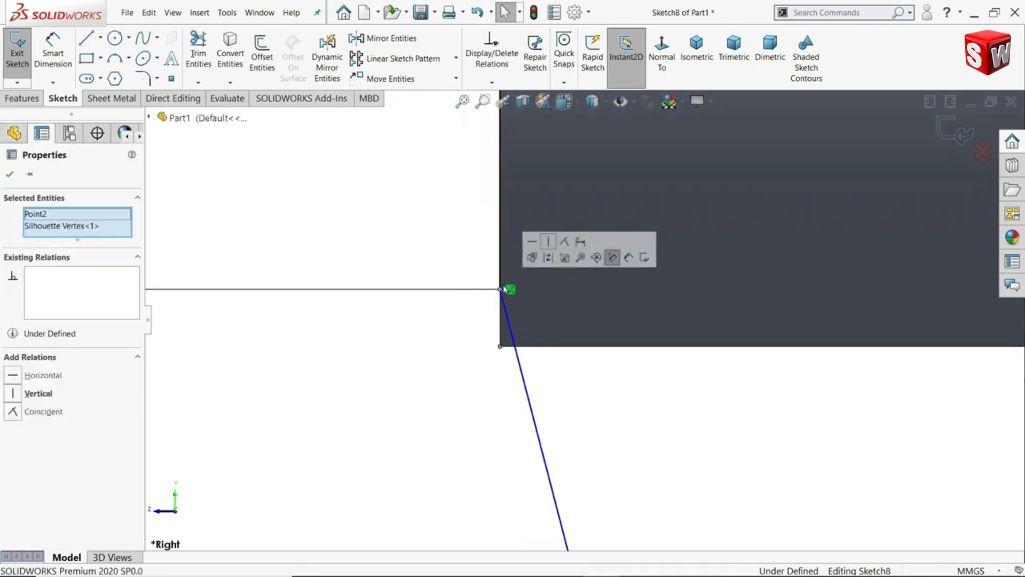
pyautogui.click(559, 243)
pyautogui.press('Escape')
pyautogui.scroll(-2, 453, 305)
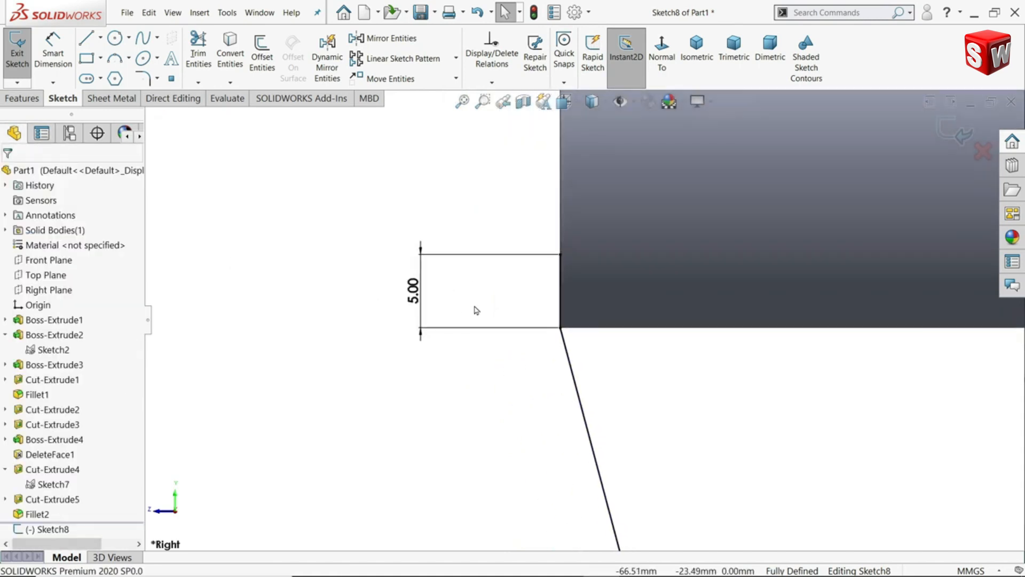
# Examine in 3D how the rib profile meets the cylinder's front face and the base.
pyautogui.scroll(4, 475, 306)
pyautogui.moveTo(398, 273)
pyautogui.mouseDown(button='middle')
pyautogui.moveTo(446, 278)
pyautogui.moveTo(453, 300)
pyautogui.mouseUp(button='middle')
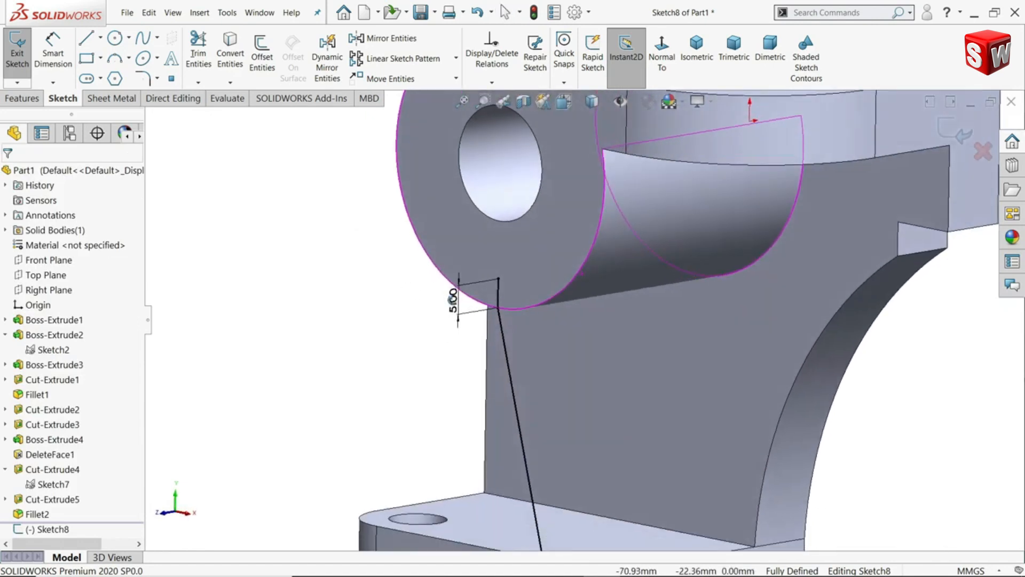
pyautogui.scroll(-3, 522, 314)
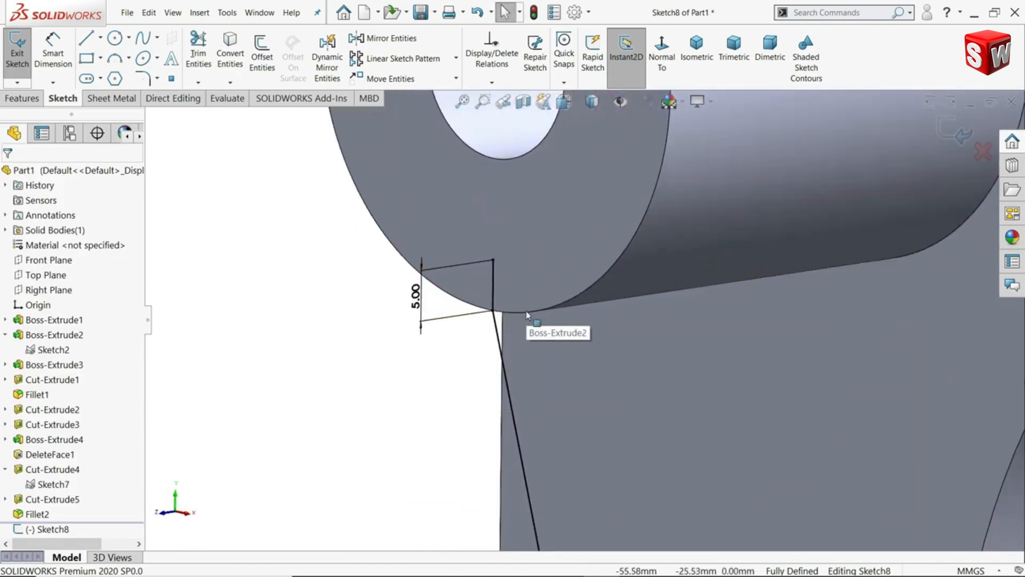
pyautogui.scroll(4, 529, 320)
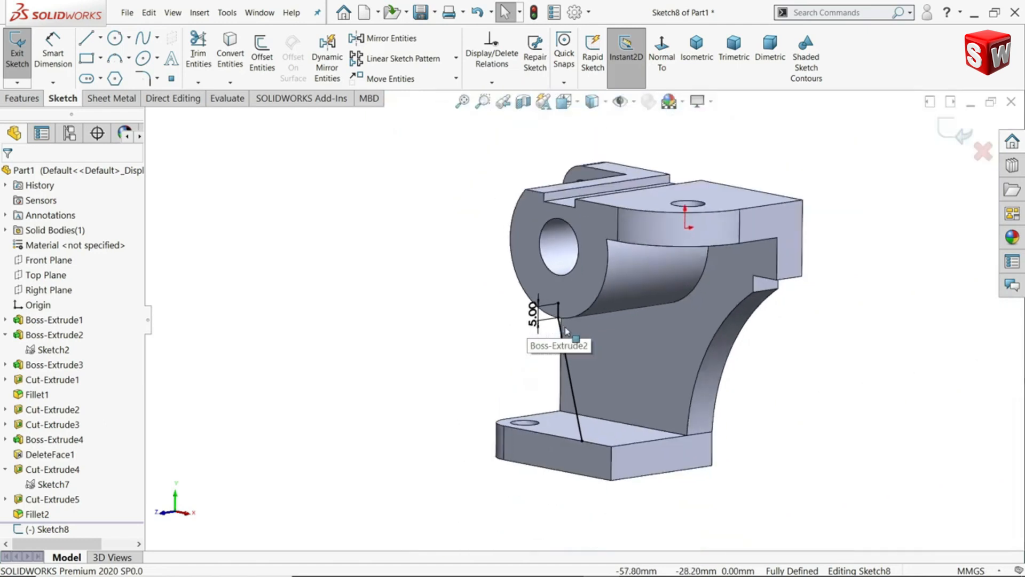
pyautogui.scroll(-2, 567, 331)
pyautogui.scroll(4, 602, 335)
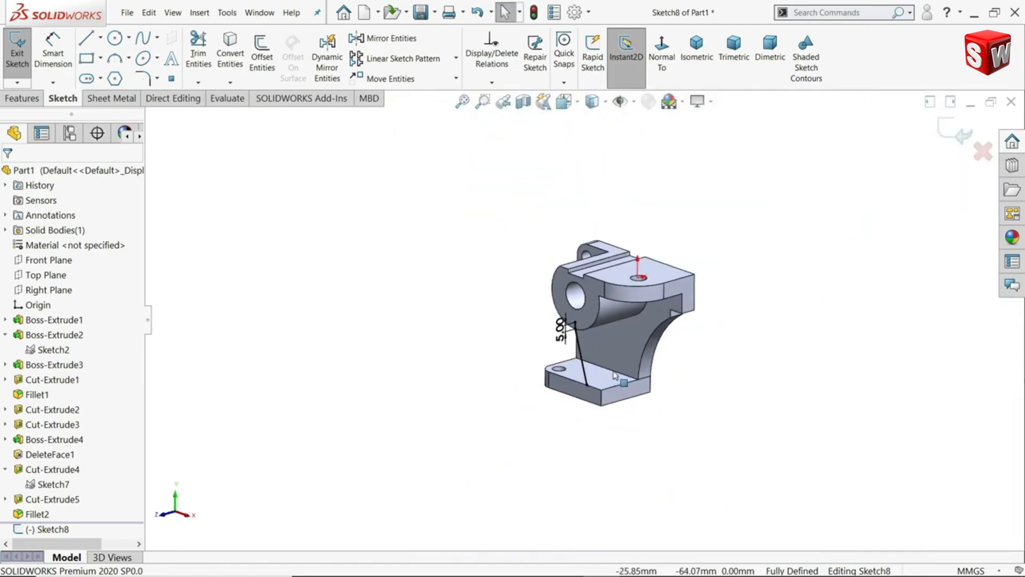
pyautogui.scroll(-4, 567, 341)
pyautogui.scroll(-1, 533, 301)
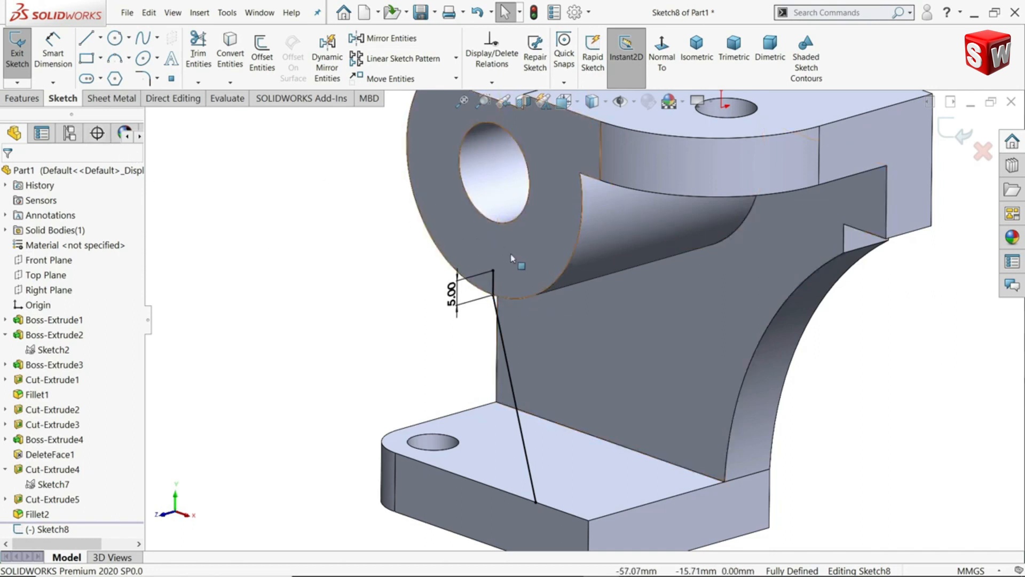
# Create a Rib from the profile, 10 mm thick on both sides and extruded parallel to the sketch.
pyautogui.click(36, 103)
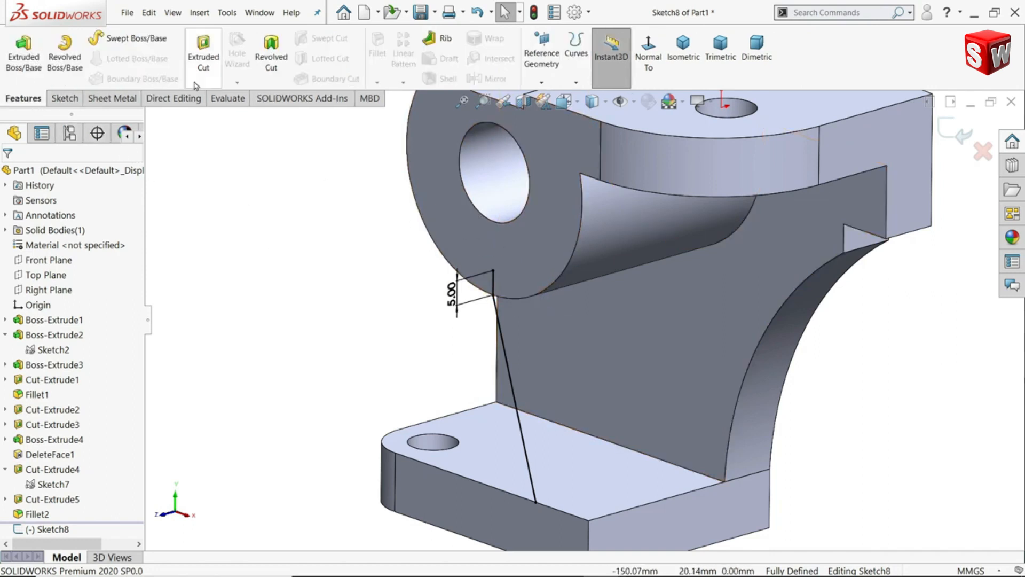
pyautogui.click(442, 51)
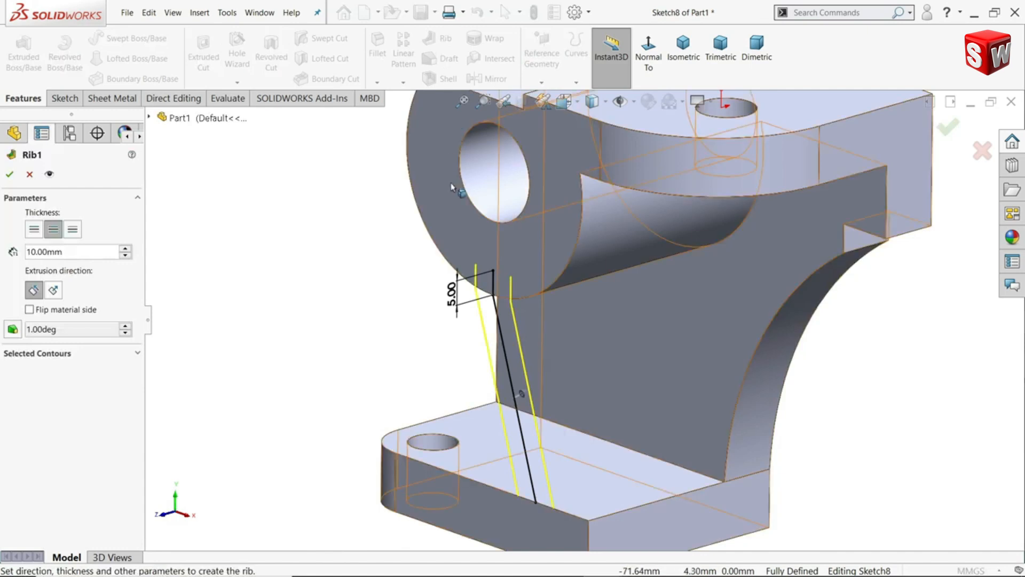
pyautogui.scroll(-2, 523, 395)
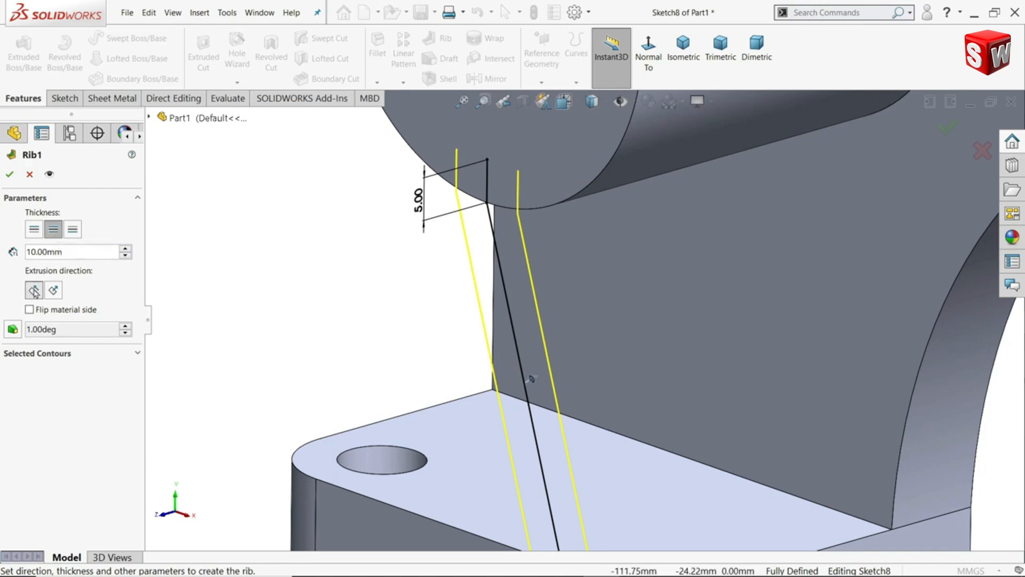
pyautogui.click(54, 292)
pyautogui.click(34, 290)
pyautogui.click(7, 178)
pyautogui.press('f')
pyautogui.moveTo(335, 281); pyautogui.dragTo(465, 268, button='middle')
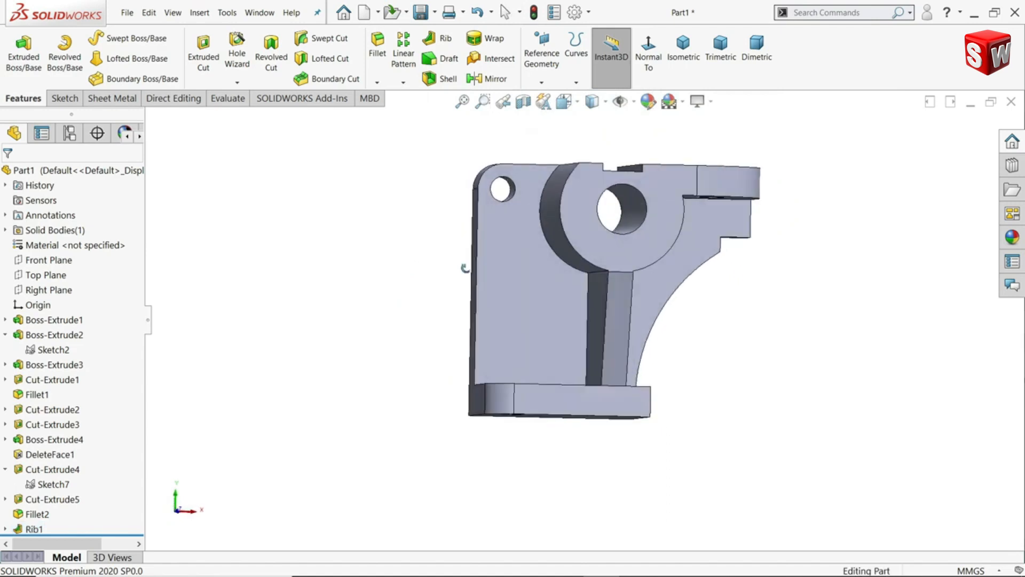
# Show the part in isometric view and turn on RealView Graphics.
pyautogui.hotkey('ctrl', '7')
pyautogui.click(697, 101)
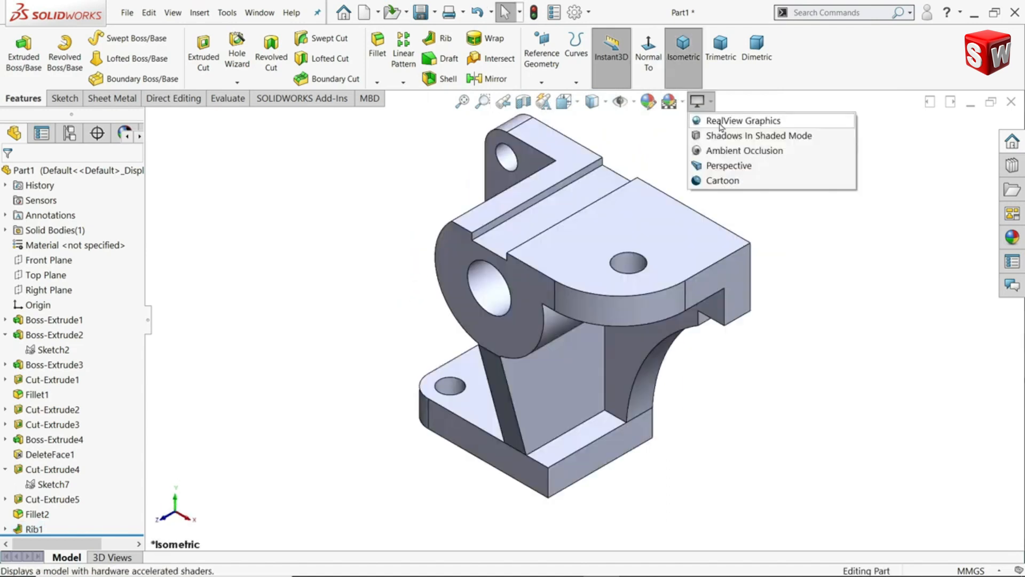
pyautogui.click(722, 126)
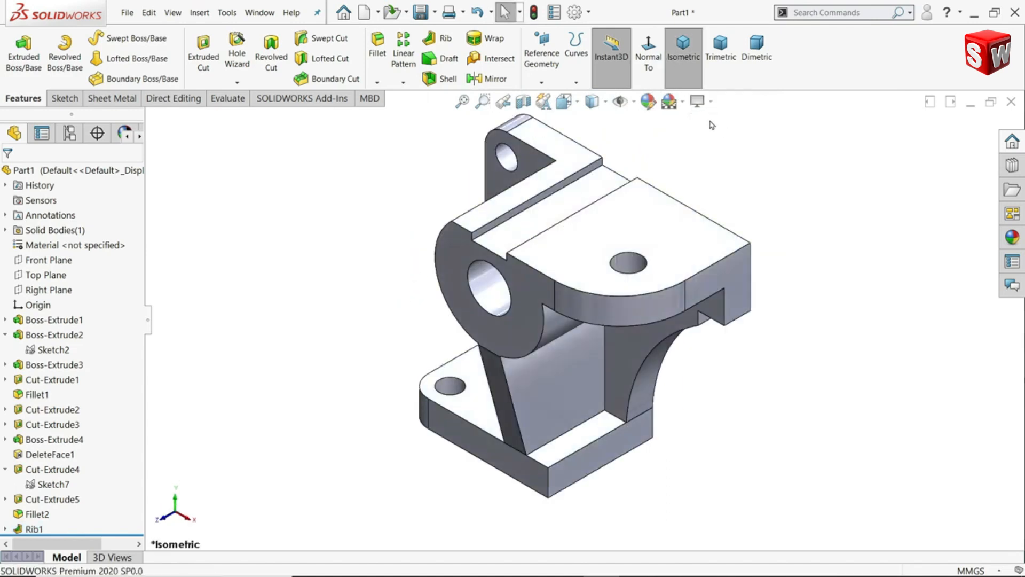
# Apply the solid Red appearance to the whole part.
pyautogui.click(647, 101)
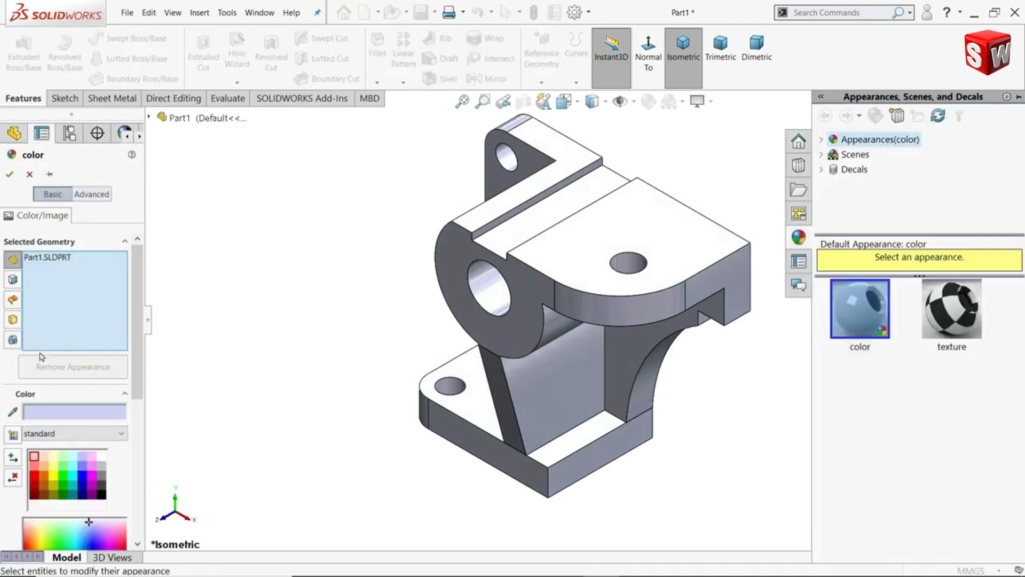
pyautogui.click(34, 475)
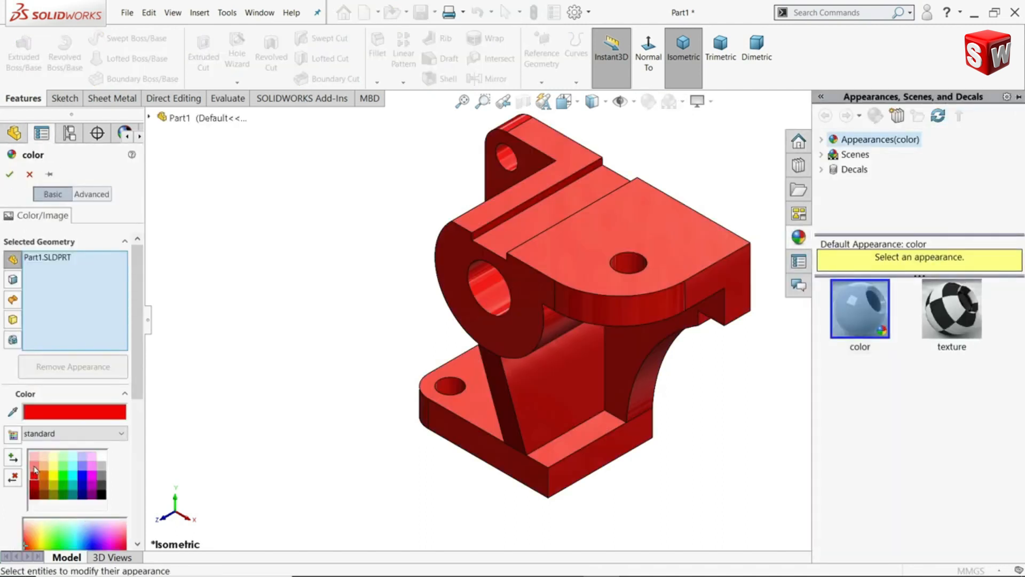
pyautogui.click(820, 140)
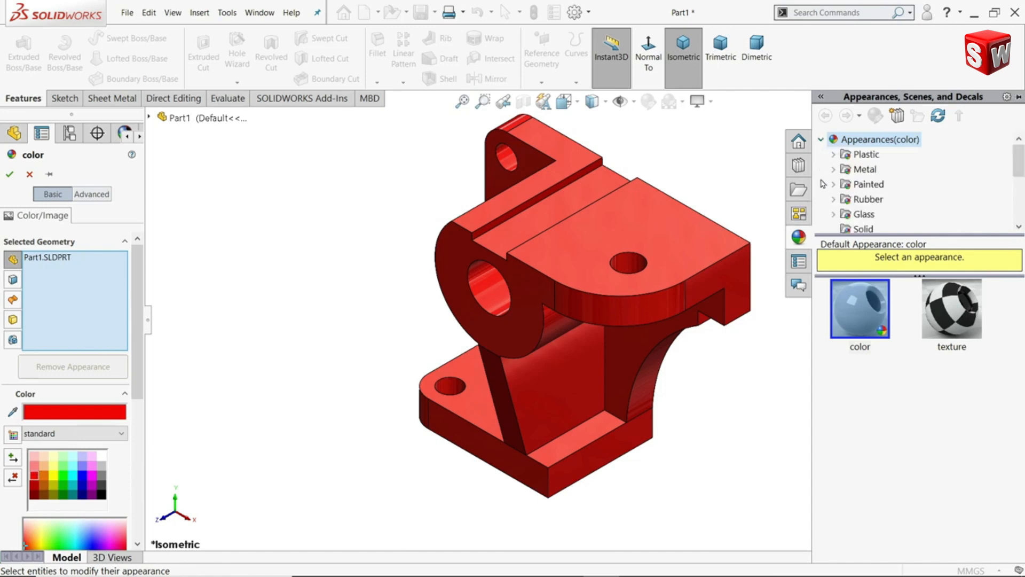
pyautogui.click(858, 229)
pyautogui.click(948, 328)
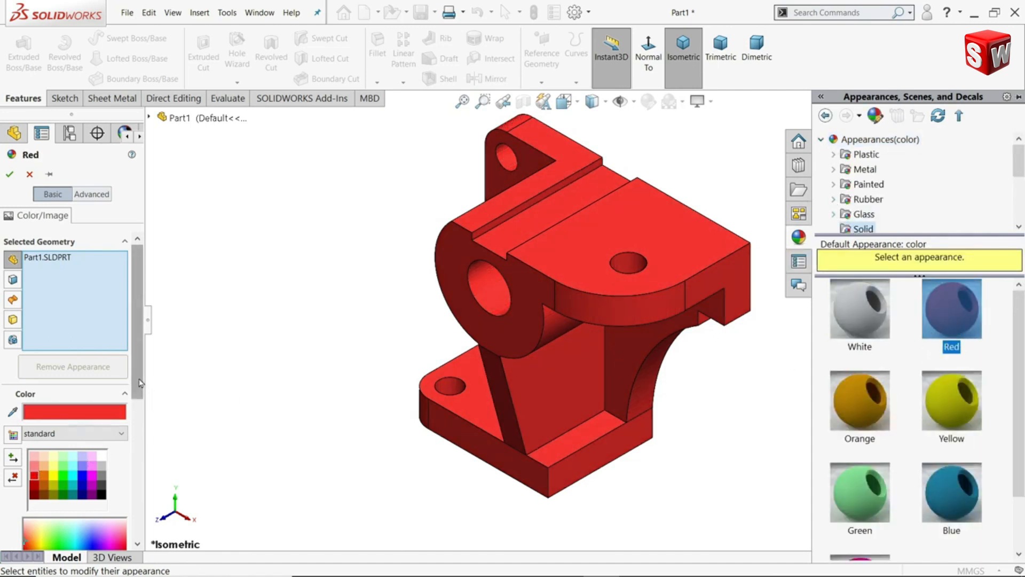
# Lighten the part's red colour to RGB 255, 85, 85 and accept the appearance.
pyautogui.scroll(-3, 80, 417)
pyautogui.click(26, 445)
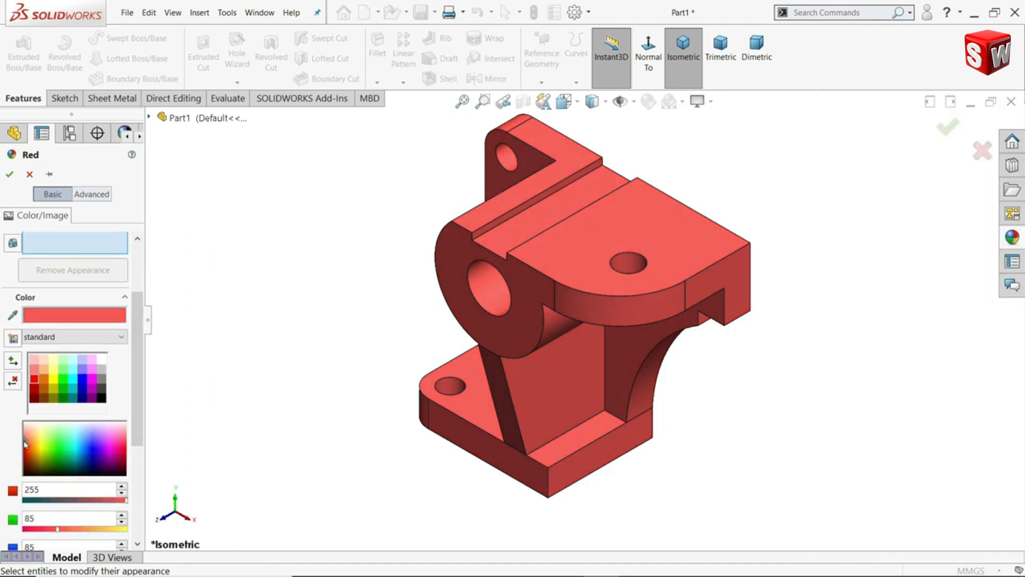
pyautogui.click(9, 174)
pyautogui.moveTo(219, 334); pyautogui.dragTo(309, 343, button='middle')
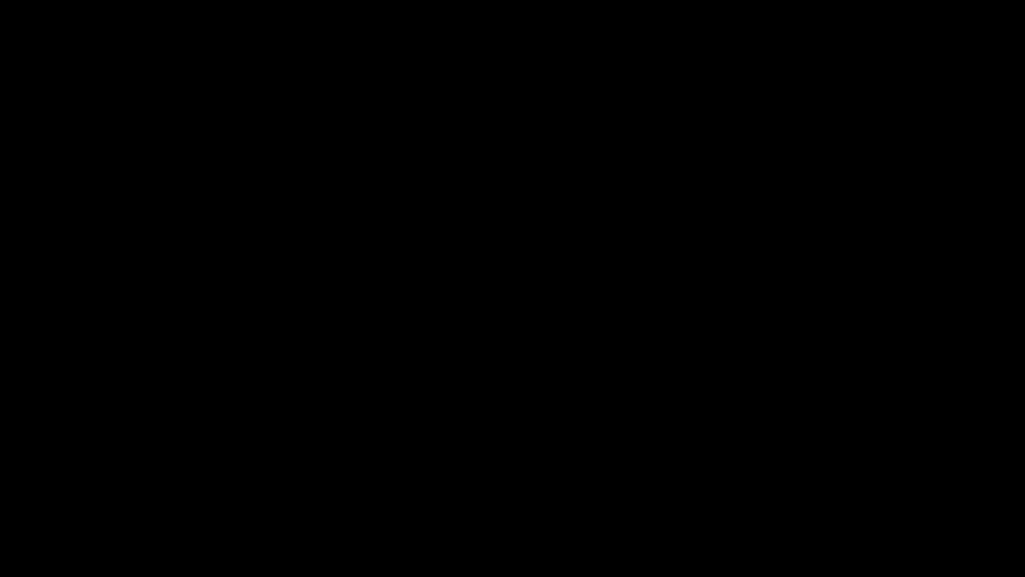